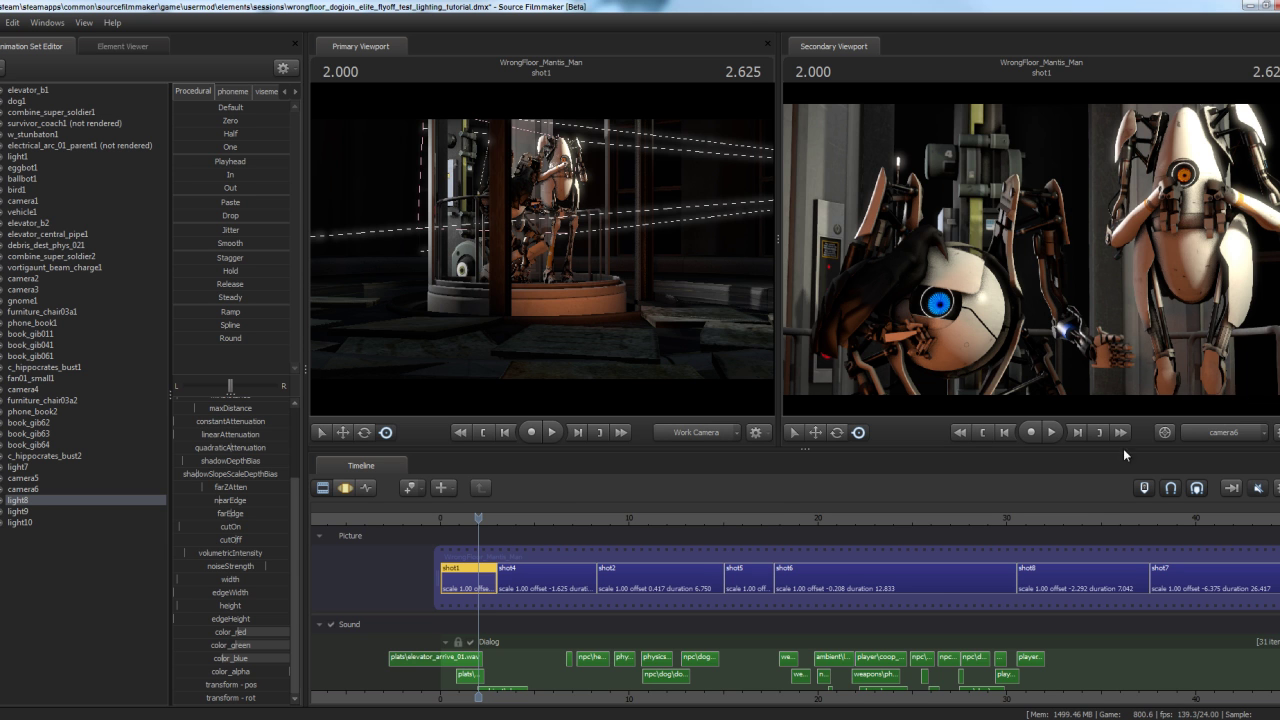
key("F9")
left_click_drag(753, 457, 403, 517)
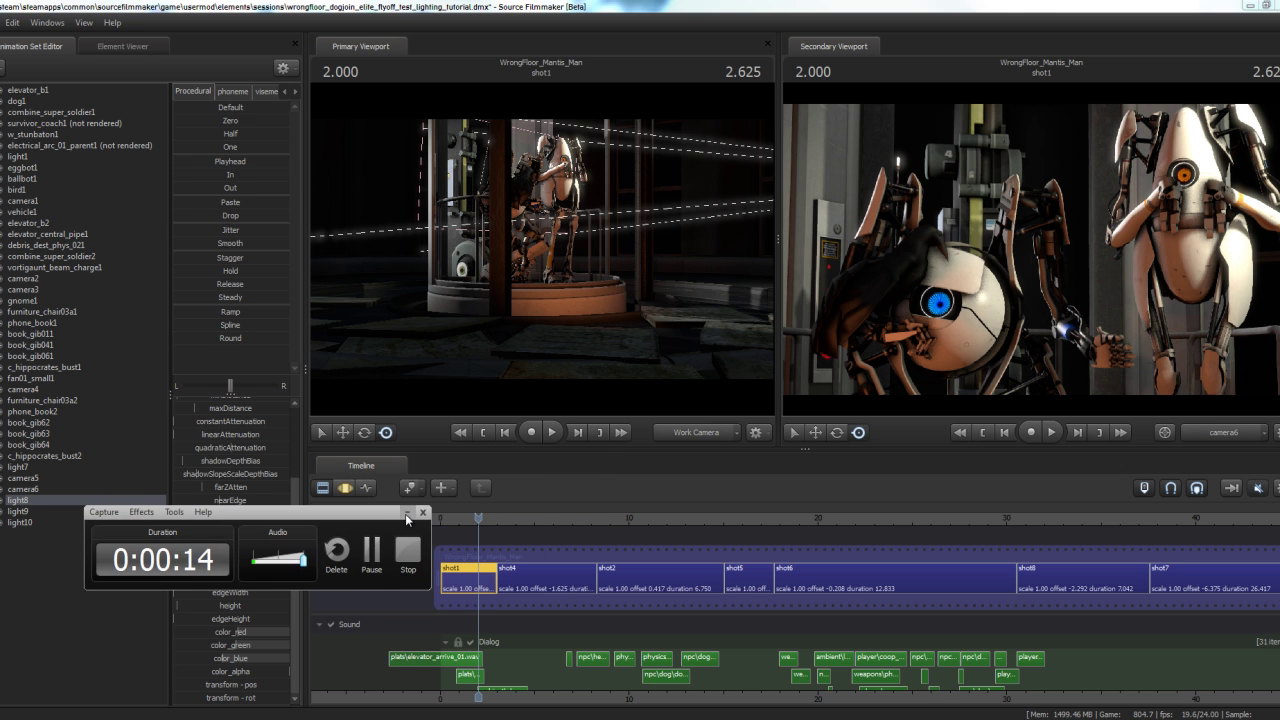
left_click(405, 513)
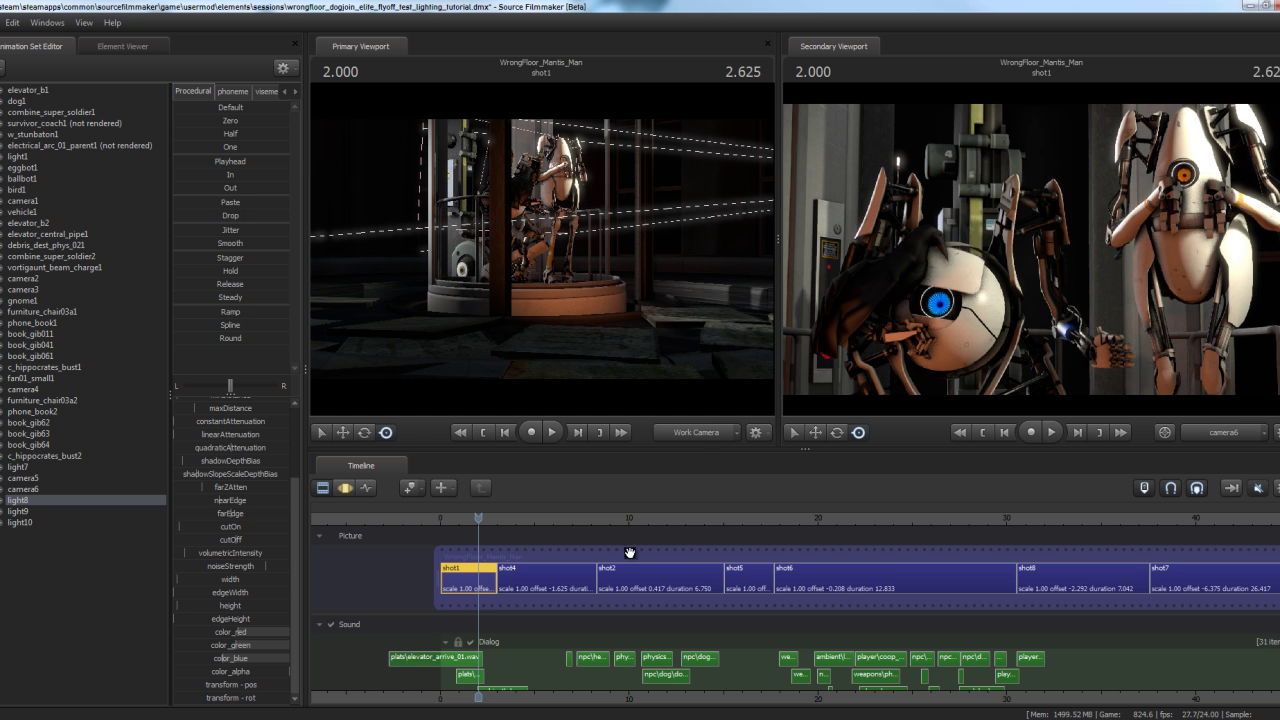
- Enlarge the secondary viewport by narrowing the primary one, and switch the timeline to the Motion Editor
left_click_drag(777, 371, 606, 346)
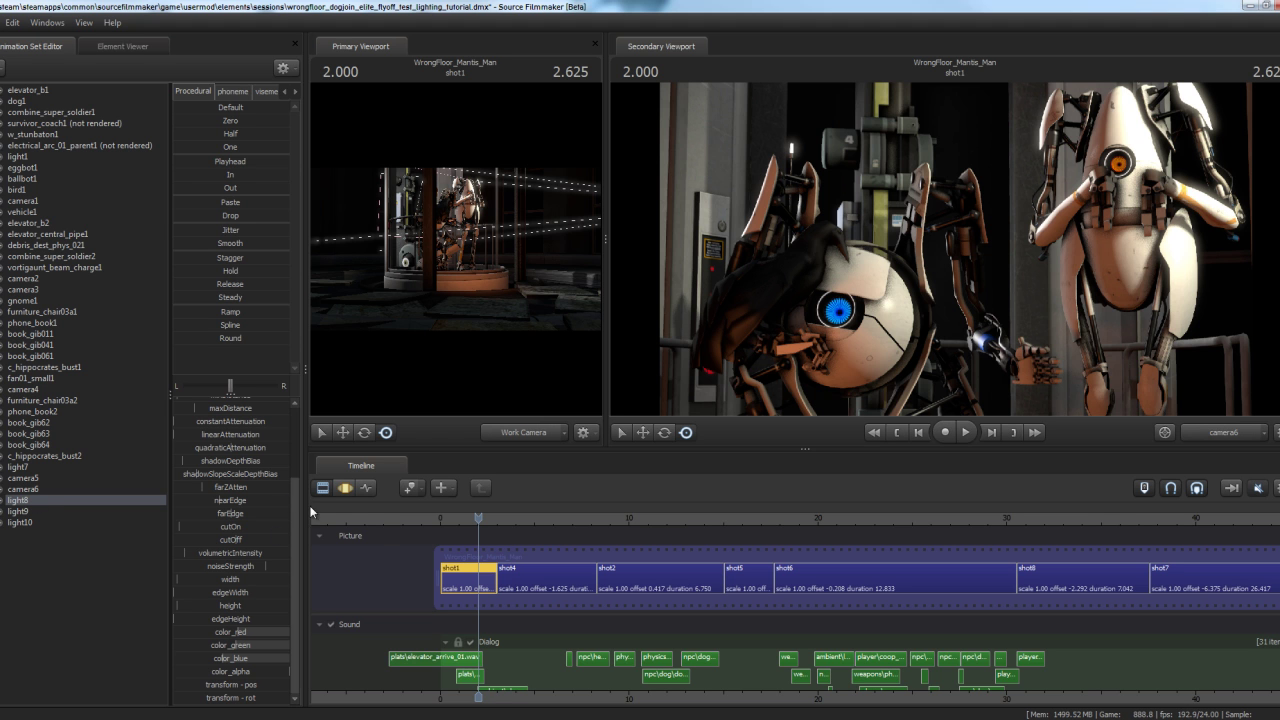
left_click(345, 487)
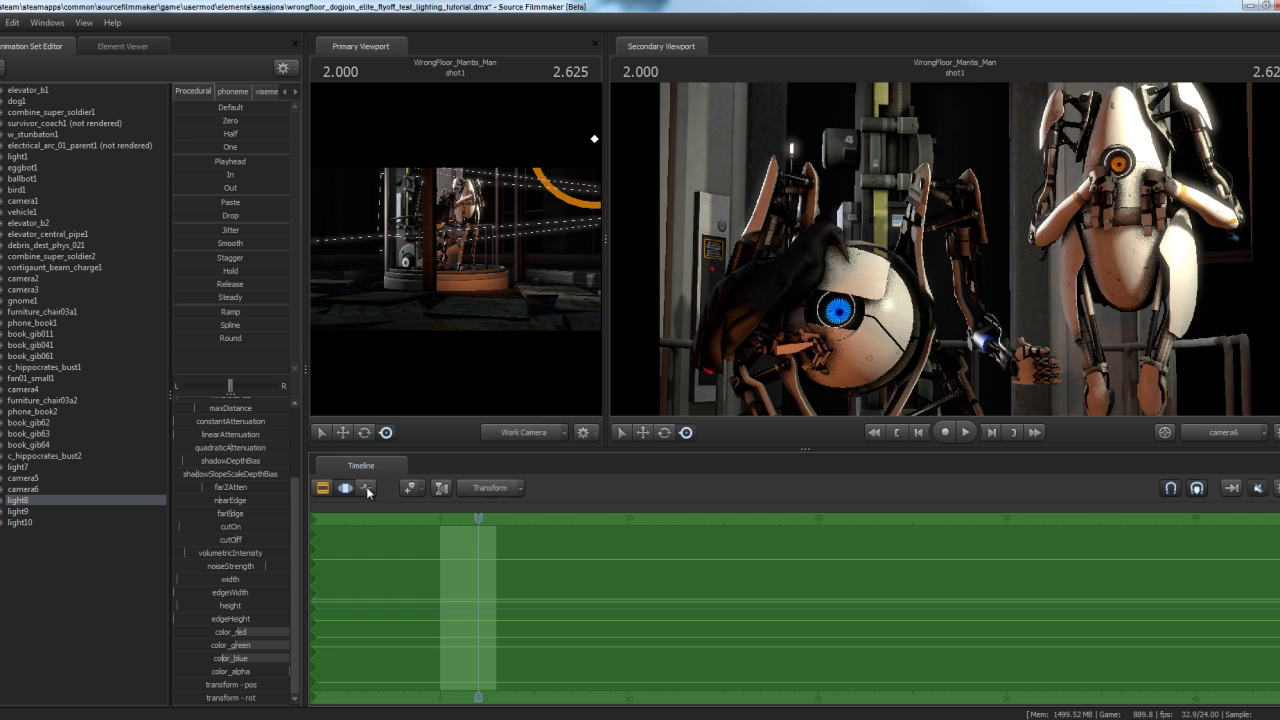
- Delete the animation sets light8, light9 and light10 from the shot
left_click(20, 512, "ctrl")
left_click(22, 521, "ctrl")
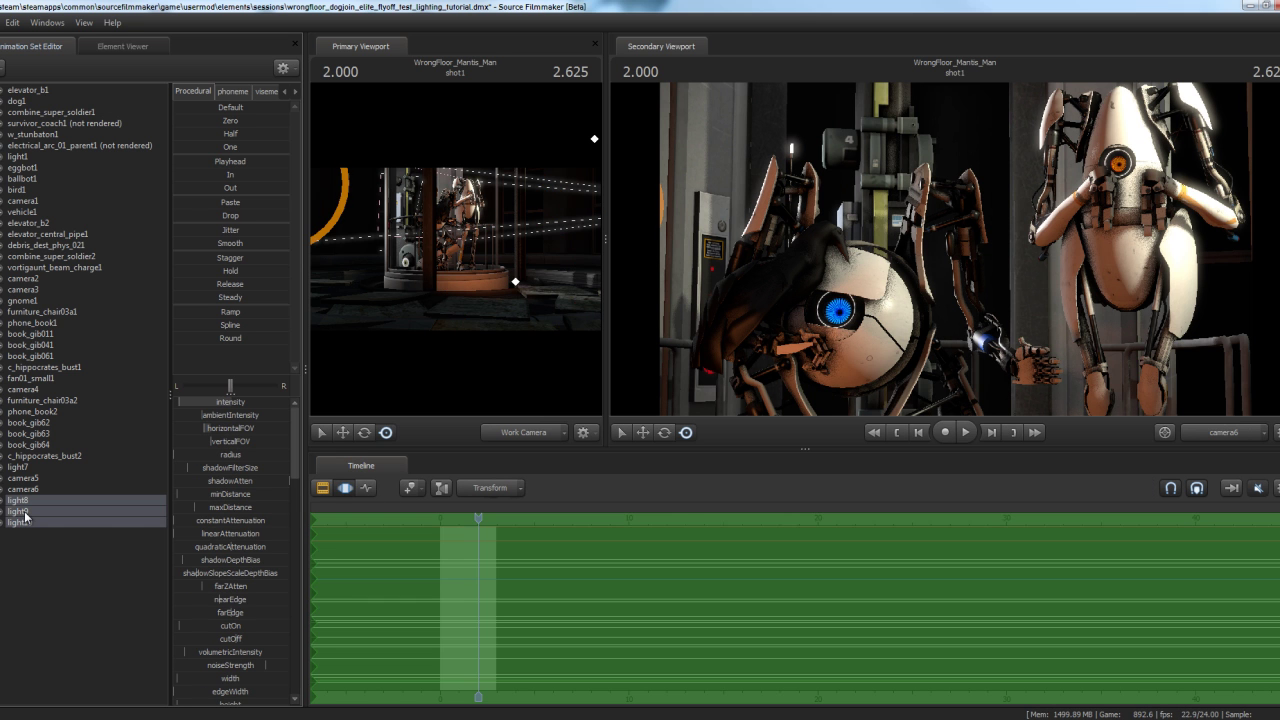
right_click(24, 516)
left_click(97, 548)
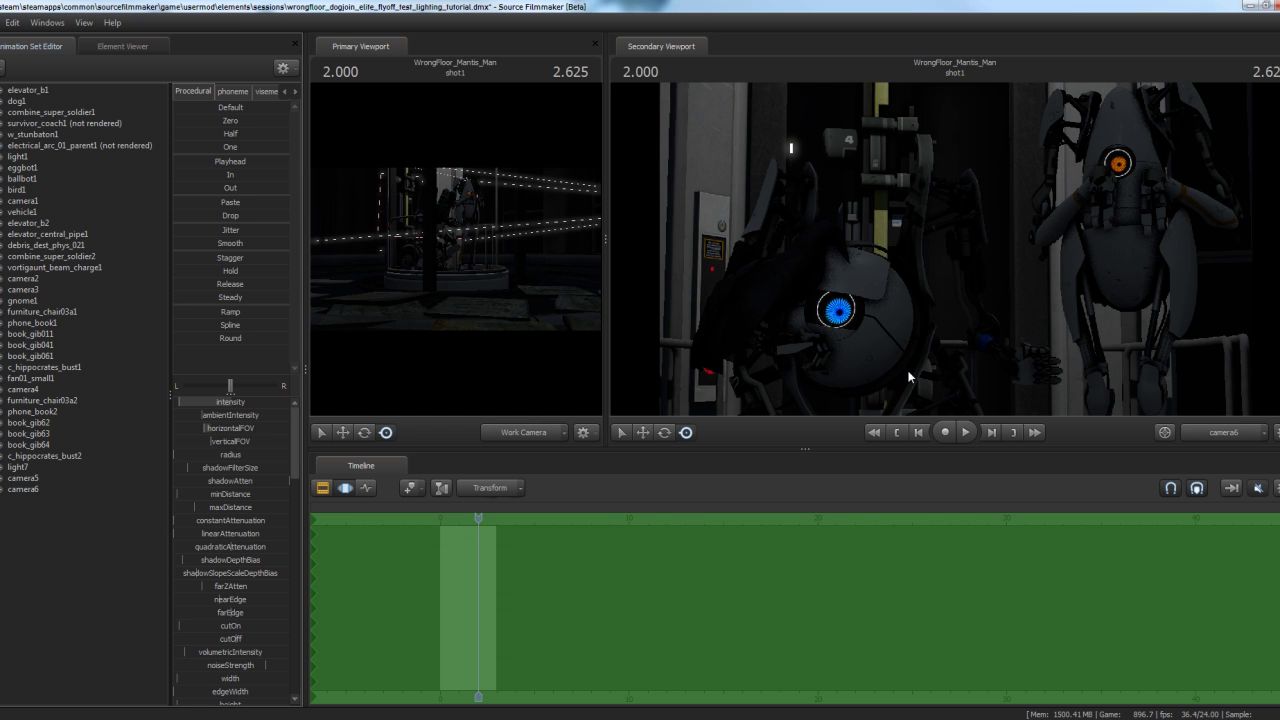
- Create three new light animation sets in shot1
right_click(93, 537)
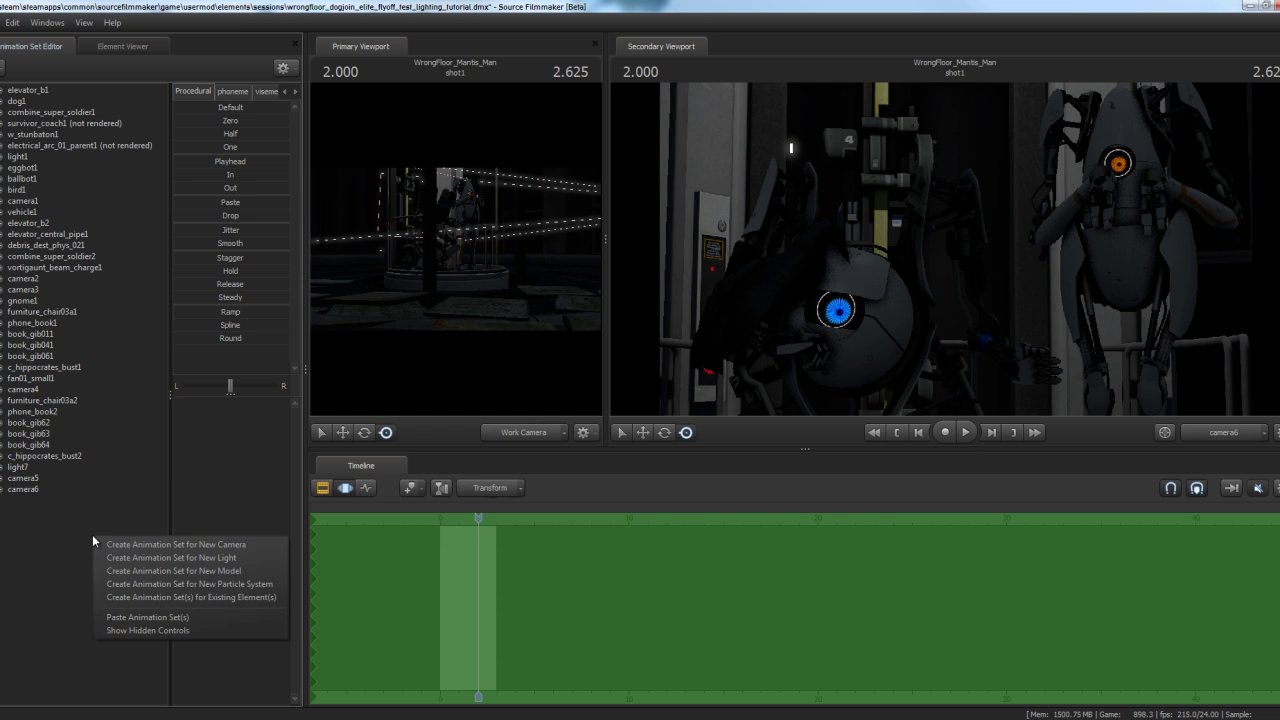
left_click(203, 562)
right_click(34, 540)
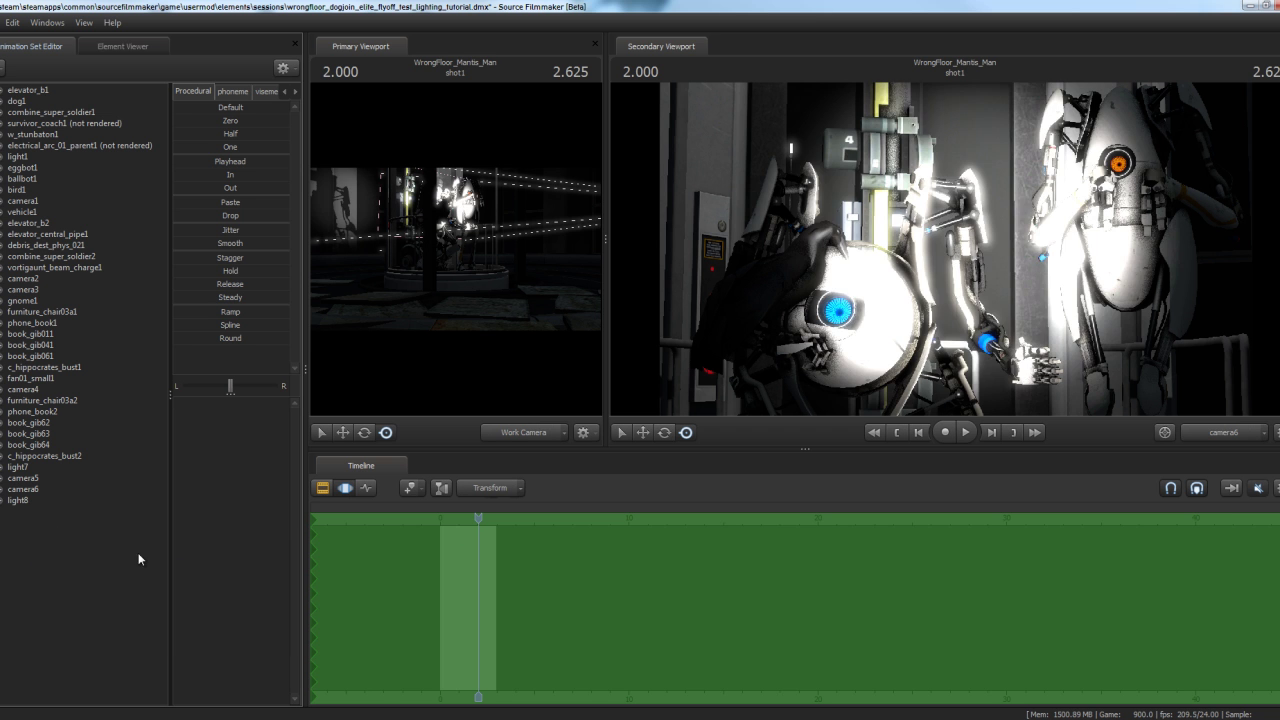
left_click(95, 565)
right_click(36, 530)
left_click(121, 553)
- Lower the intensity of light8, light9 and light10 until none of them lights the scene
left_click(3, 512)
left_click(20, 503)
left_click(3, 511)
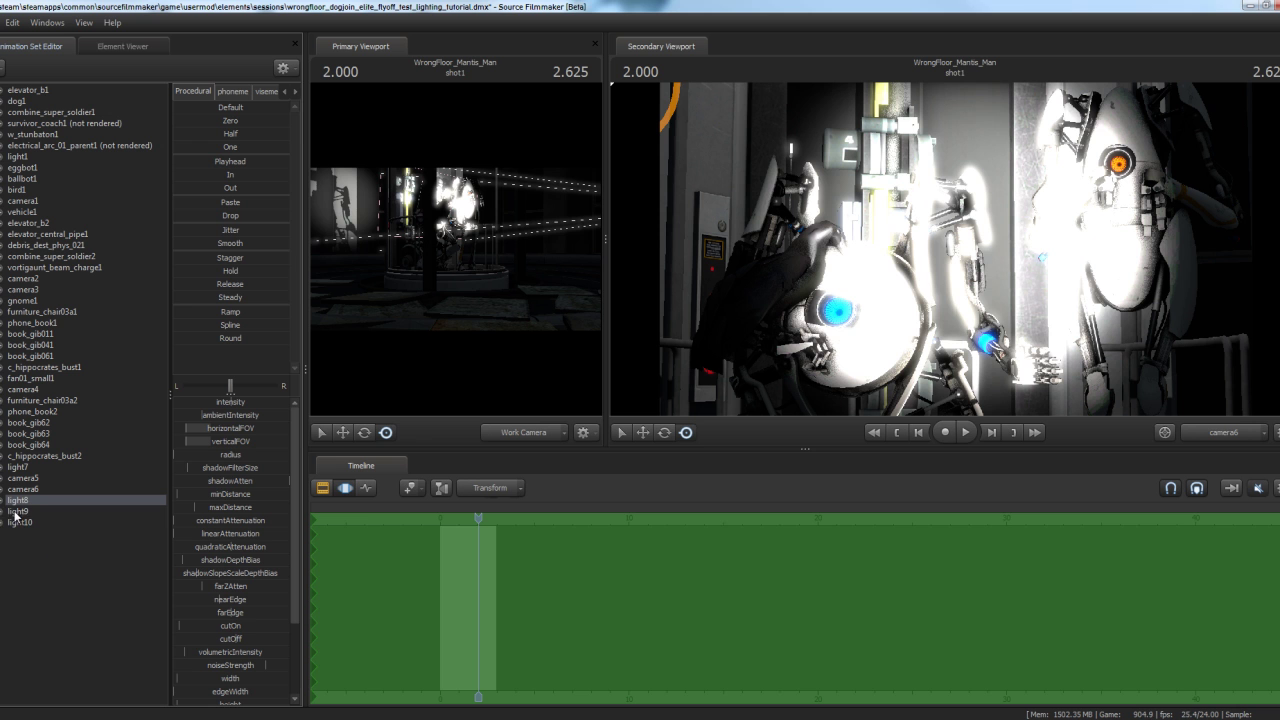
left_click(26, 522, "shift")
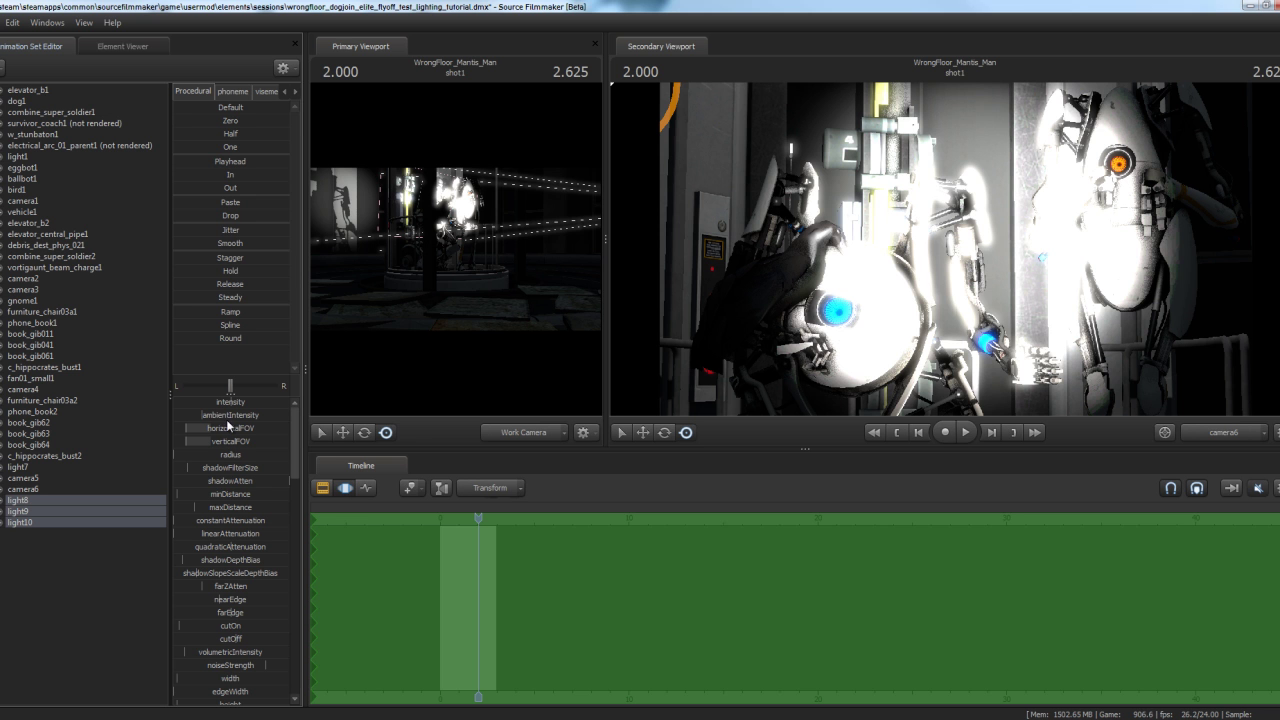
left_click(71, 513)
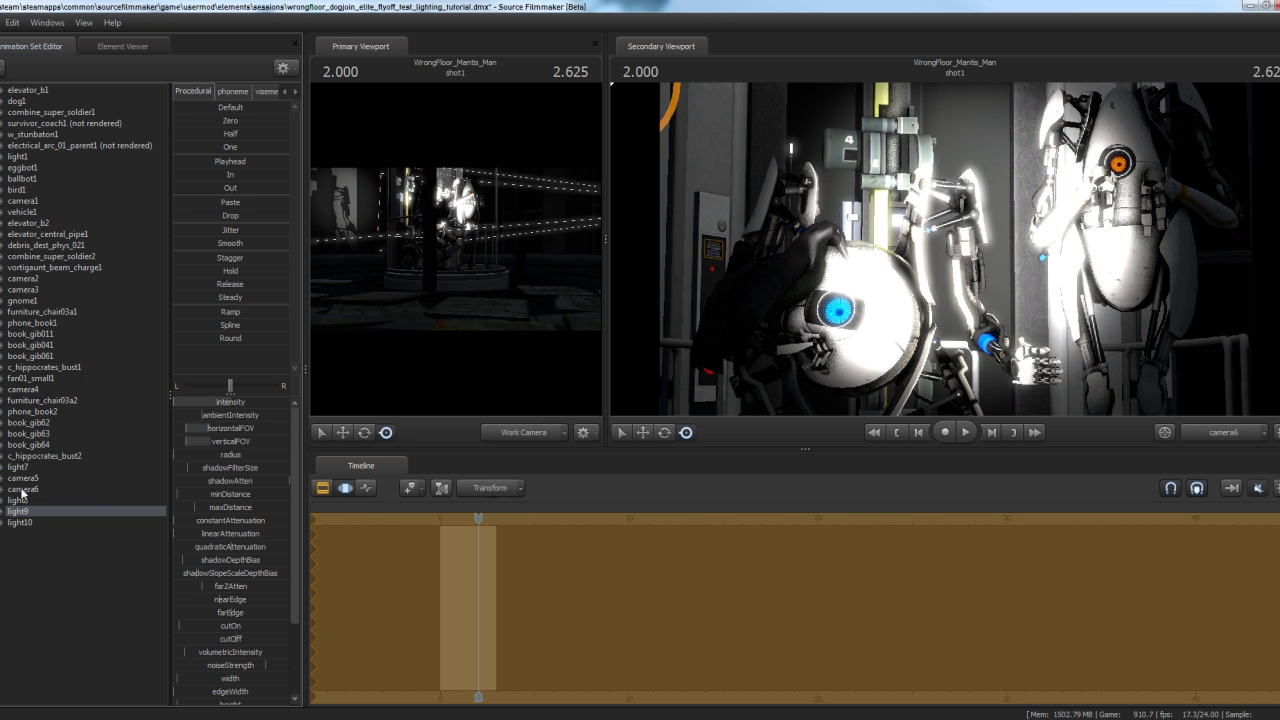
left_click(30, 522)
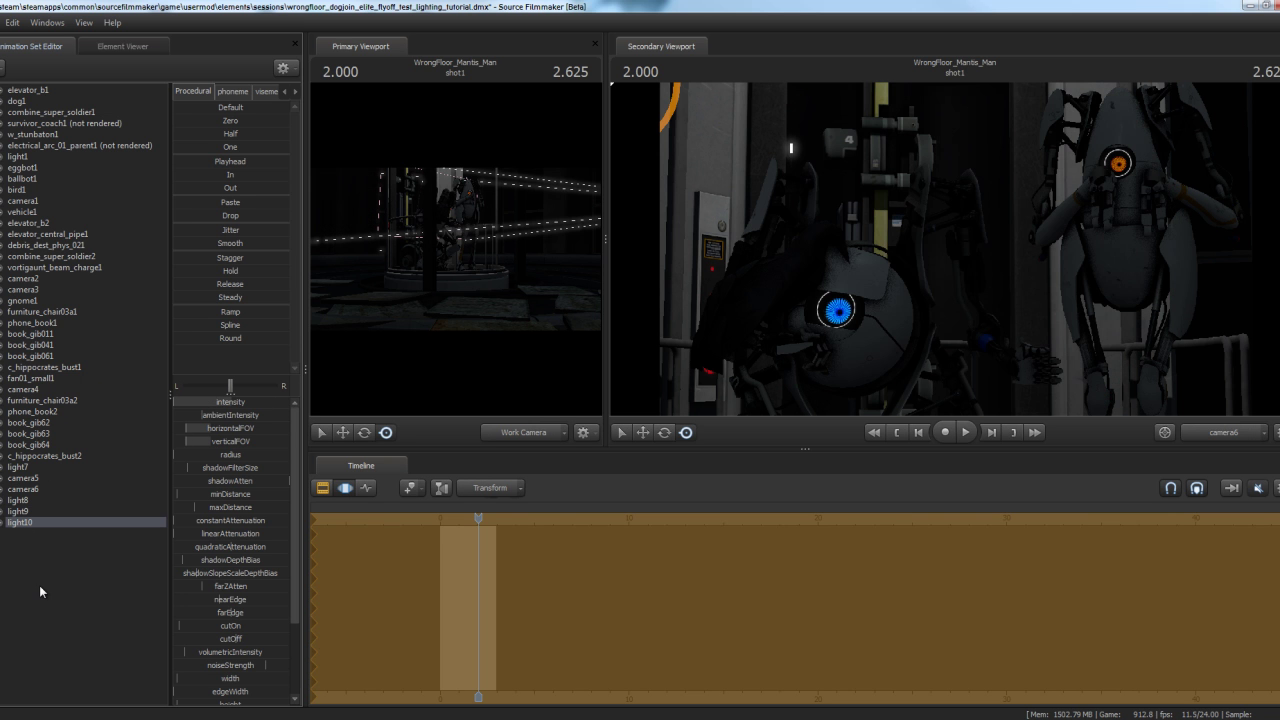
- Create a light kit with key, bounce, fill and rim lights on ballbot1's rig_head control
right_click(39, 585)
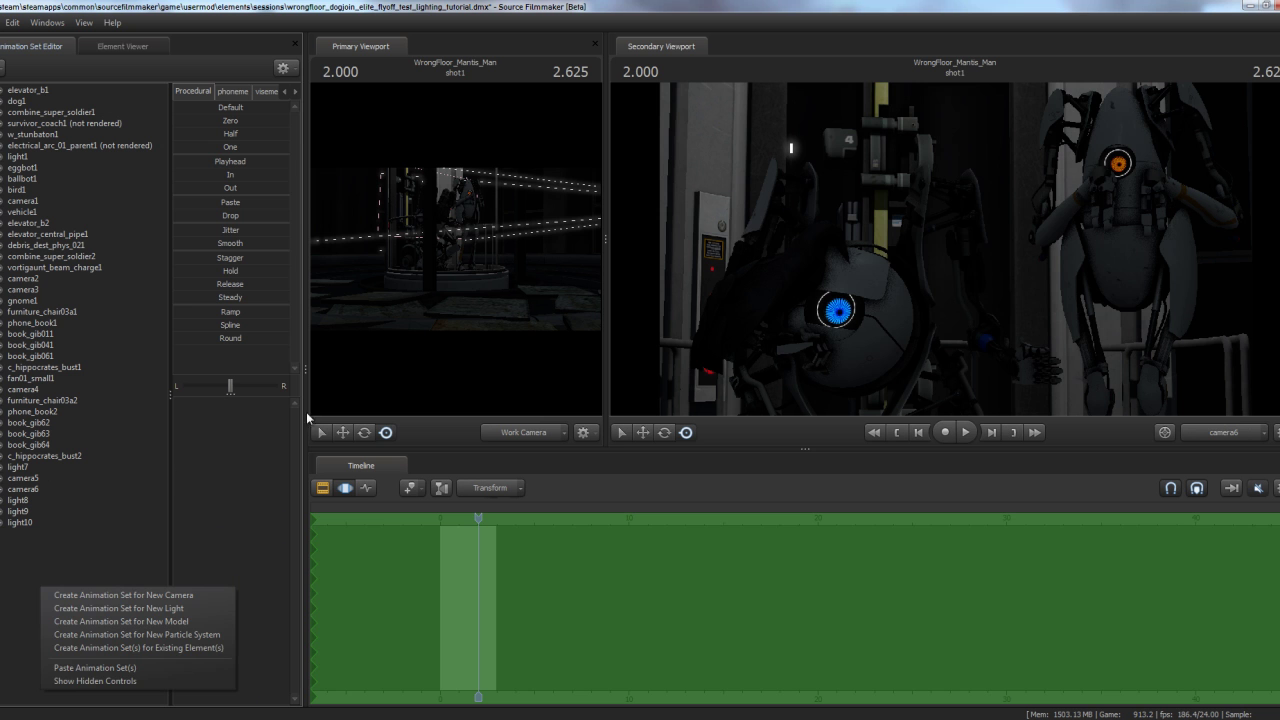
left_click(795, 311)
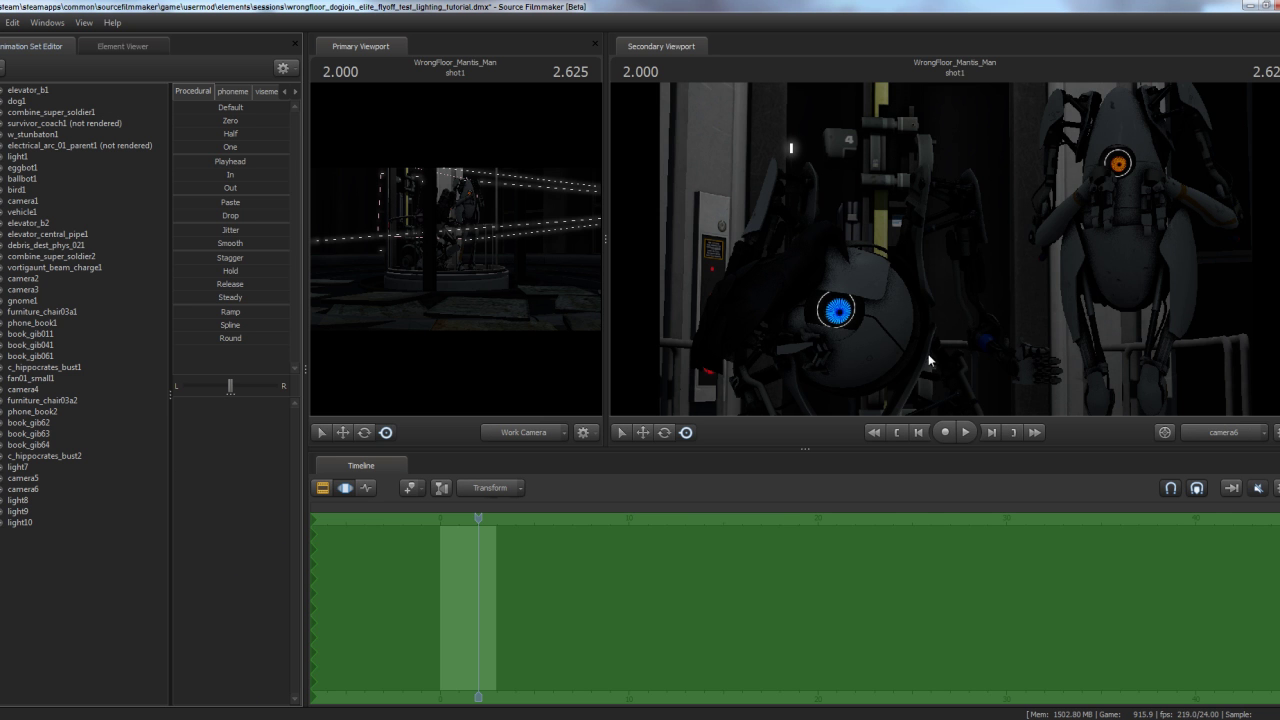
left_click(850, 322, "ctrl")
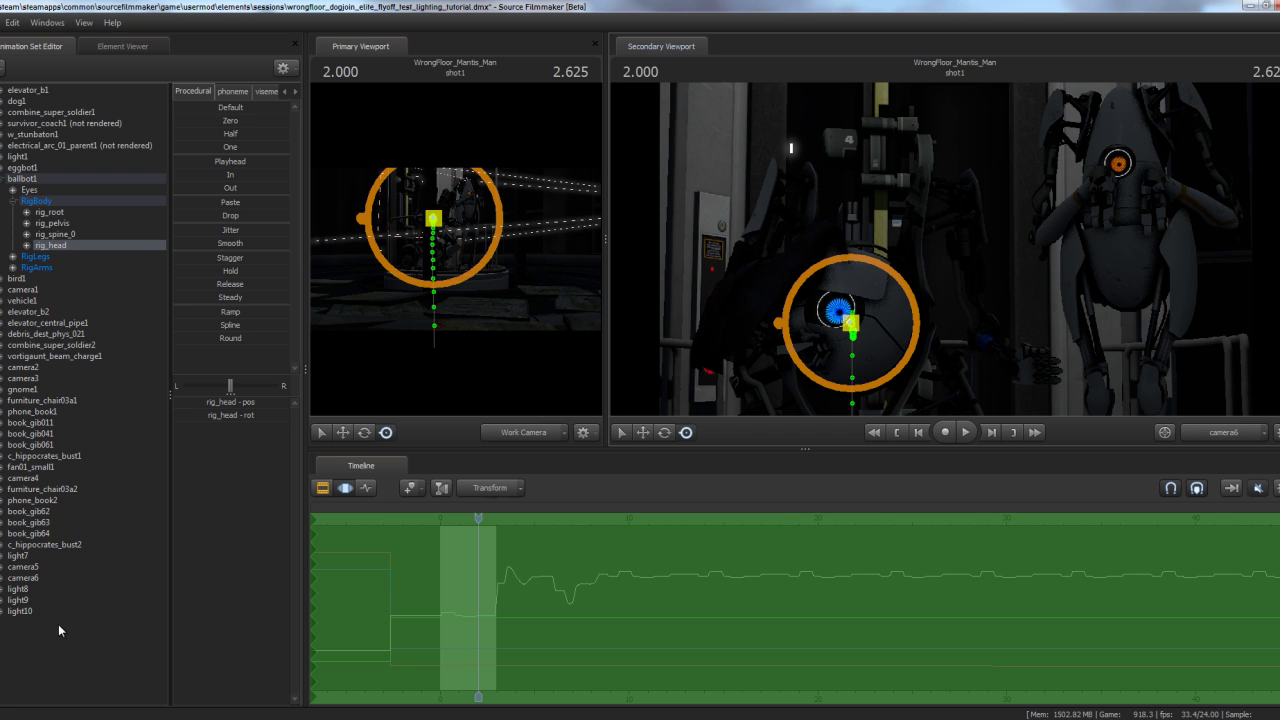
right_click(55, 245)
mouse_move(143, 287)
left_click(229, 287)
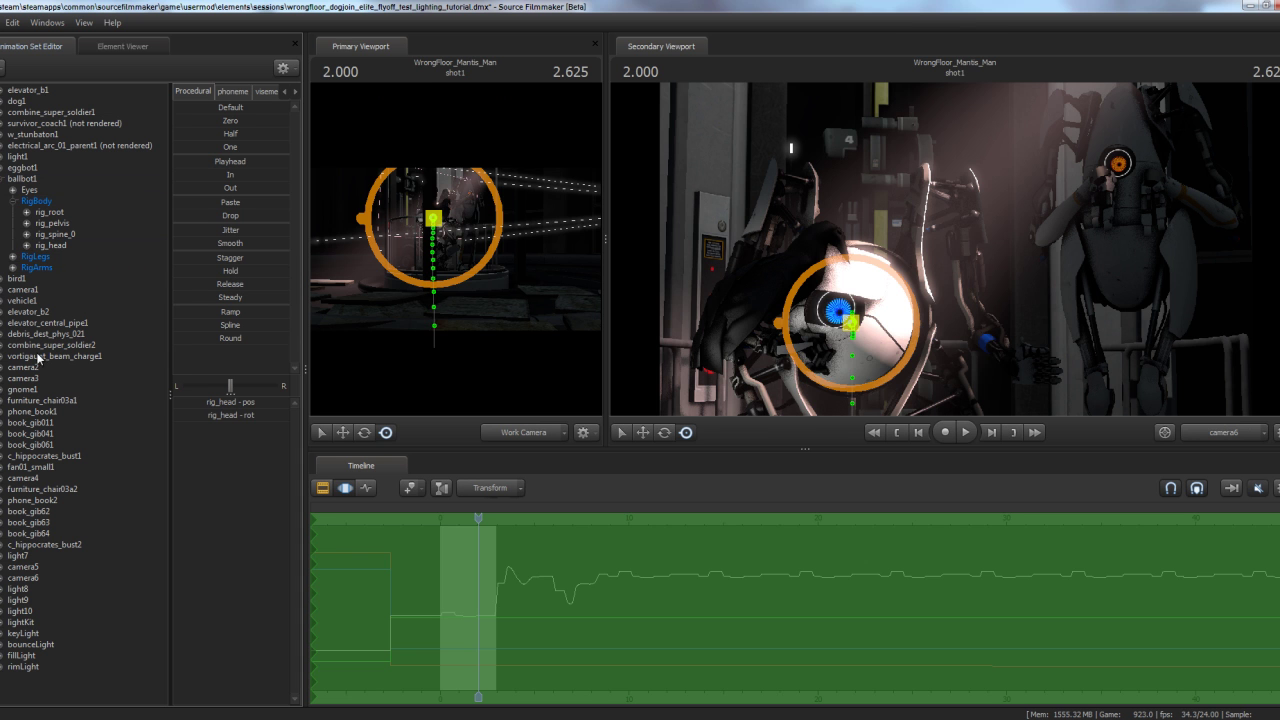
- Delete the light9 and light10 animation sets
left_click(868, 311)
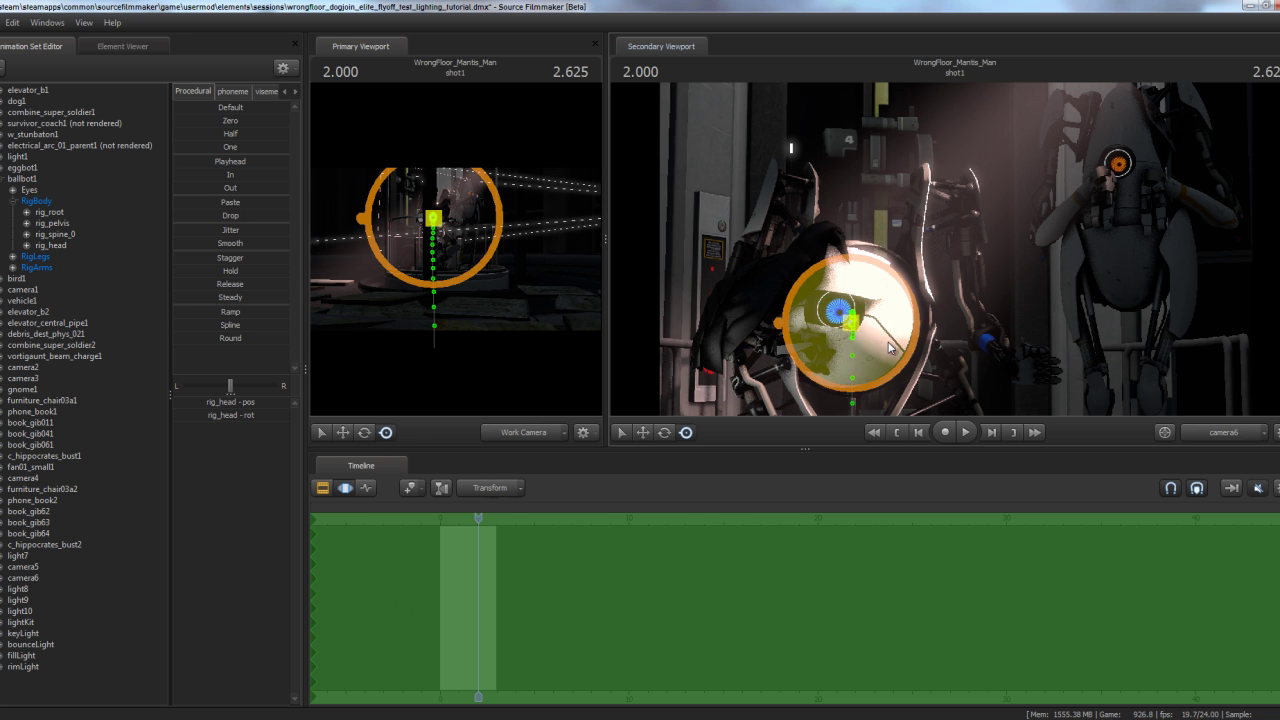
left_click(21, 613)
right_click(22, 613)
left_click(20, 618)
left_click(21, 611)
left_click(23, 601, "ctrl")
right_click(23, 601)
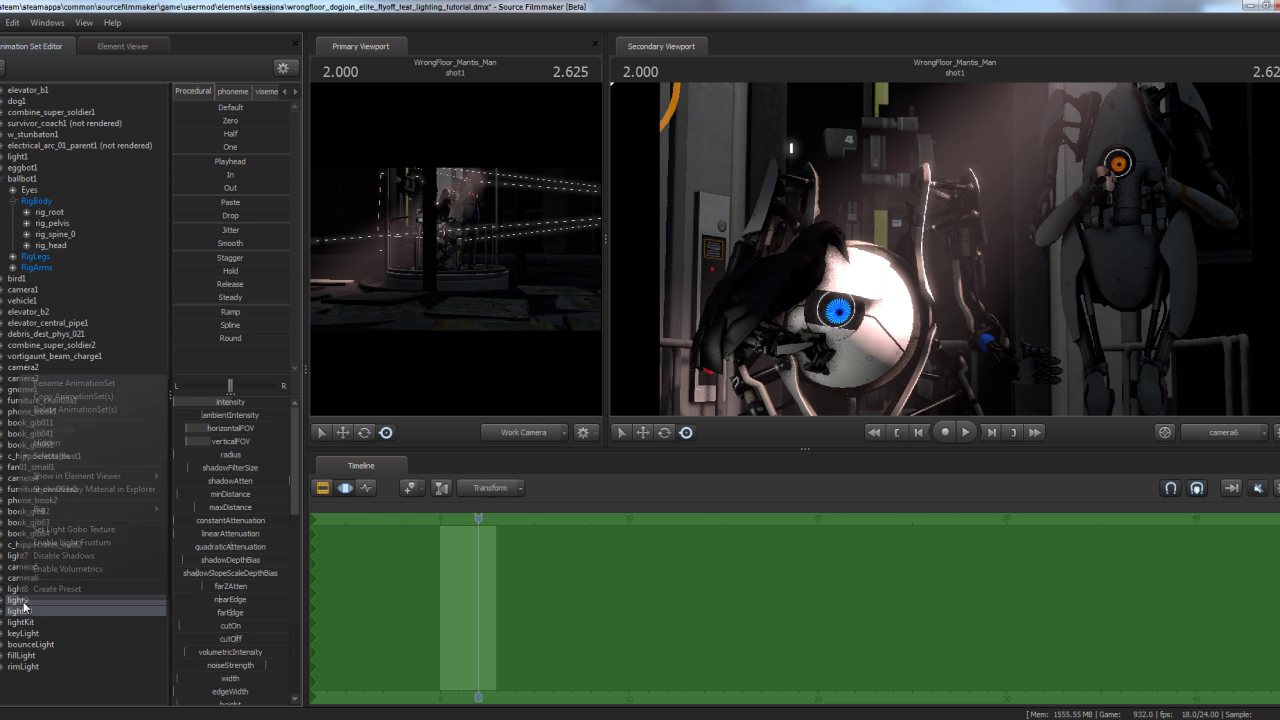
left_click(75, 409)
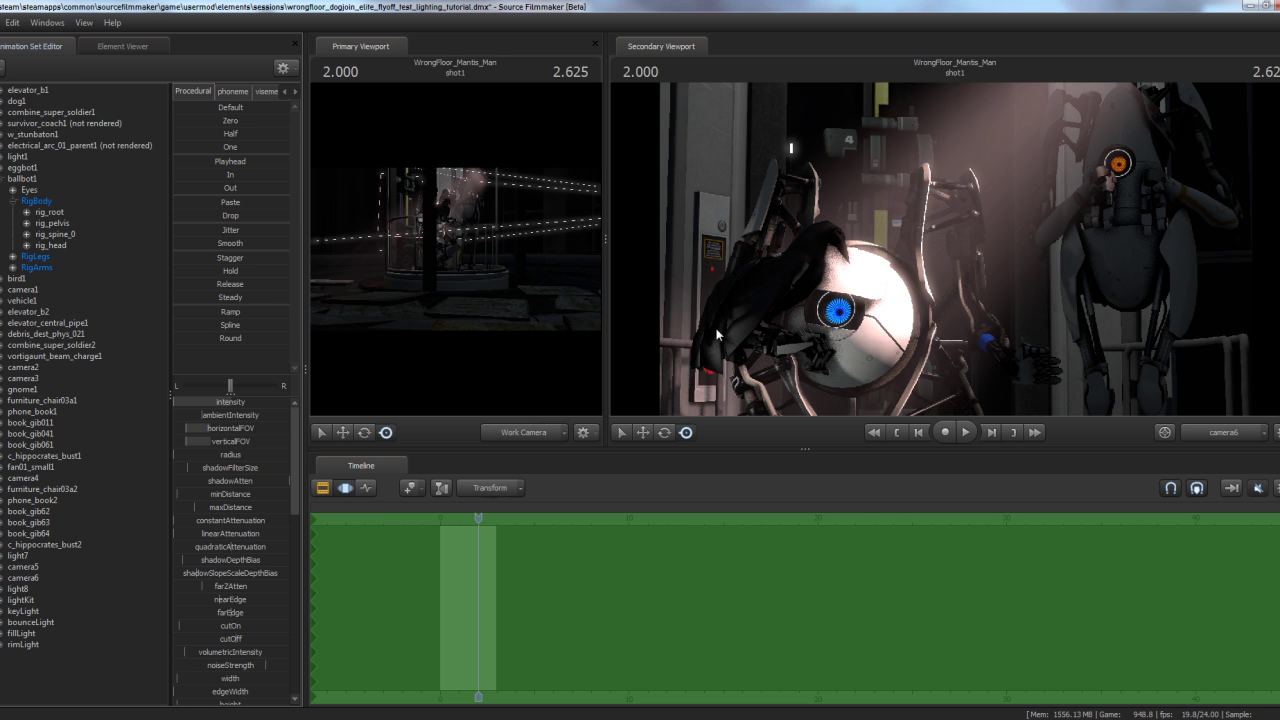
- Delete the whole light kit, from lightKit through rimLight, from the animation sets
right_click(1132, 297)
left_click(1103, 271)
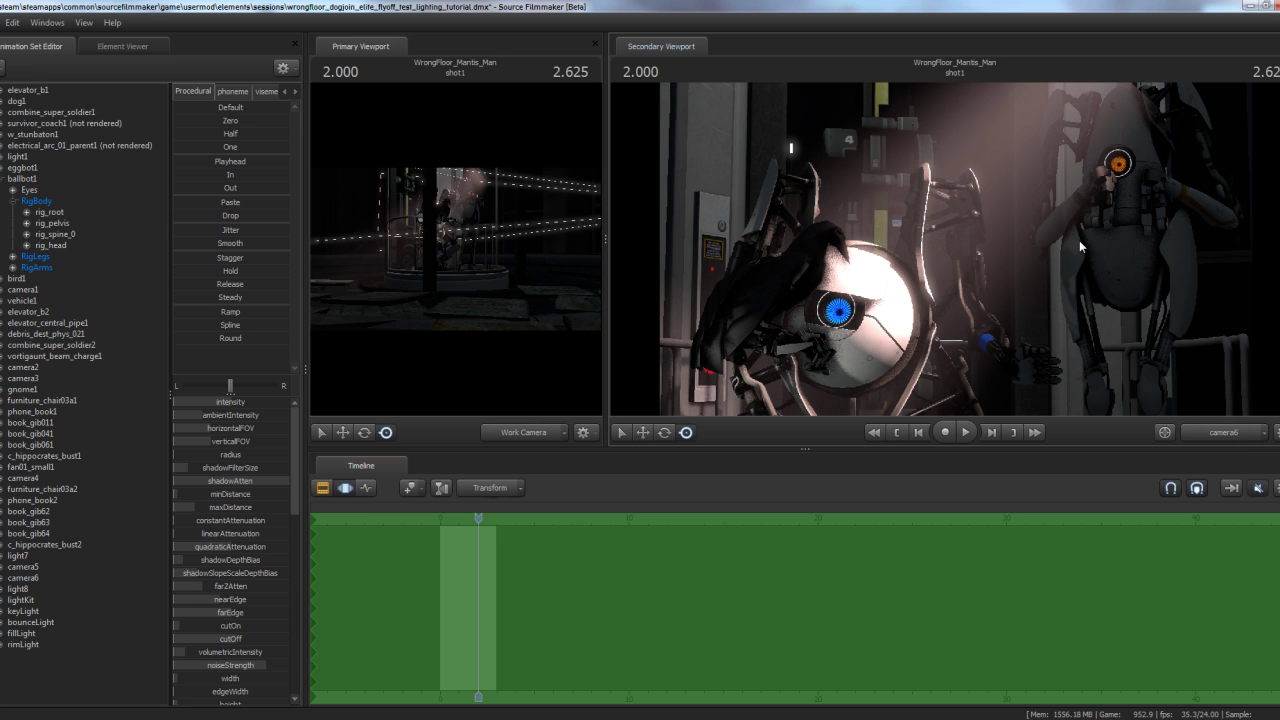
left_click(33, 603)
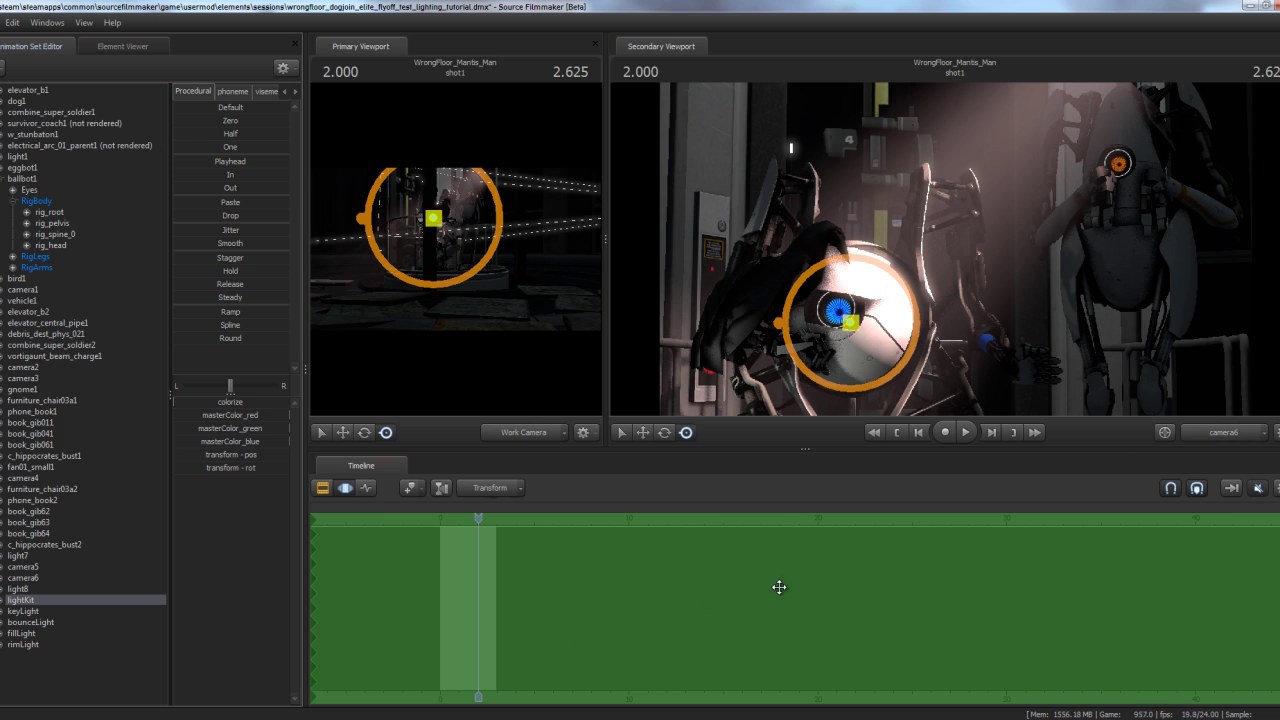
left_click(27, 646, "shift")
right_click(34, 643)
left_click(106, 453)
- Move the playhead back to 1.083 and raise the intensity of light8
left_click(14, 591)
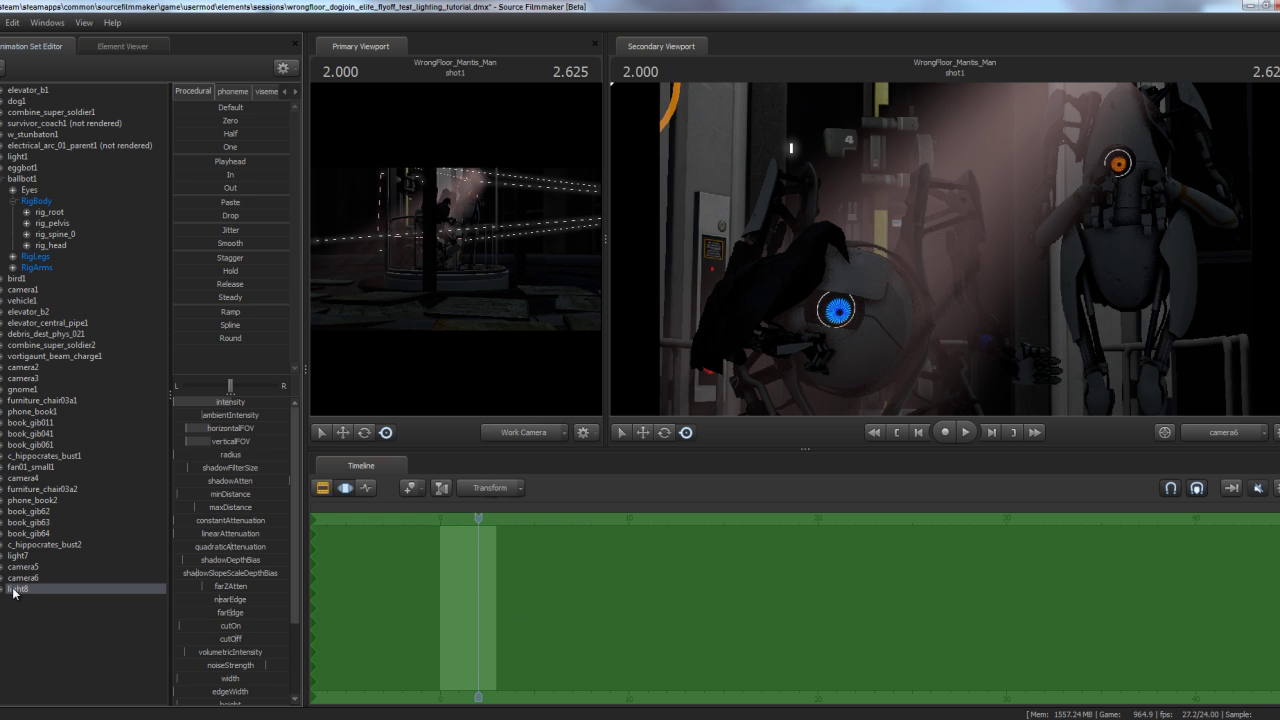
left_click_drag(480, 516, 461, 516)
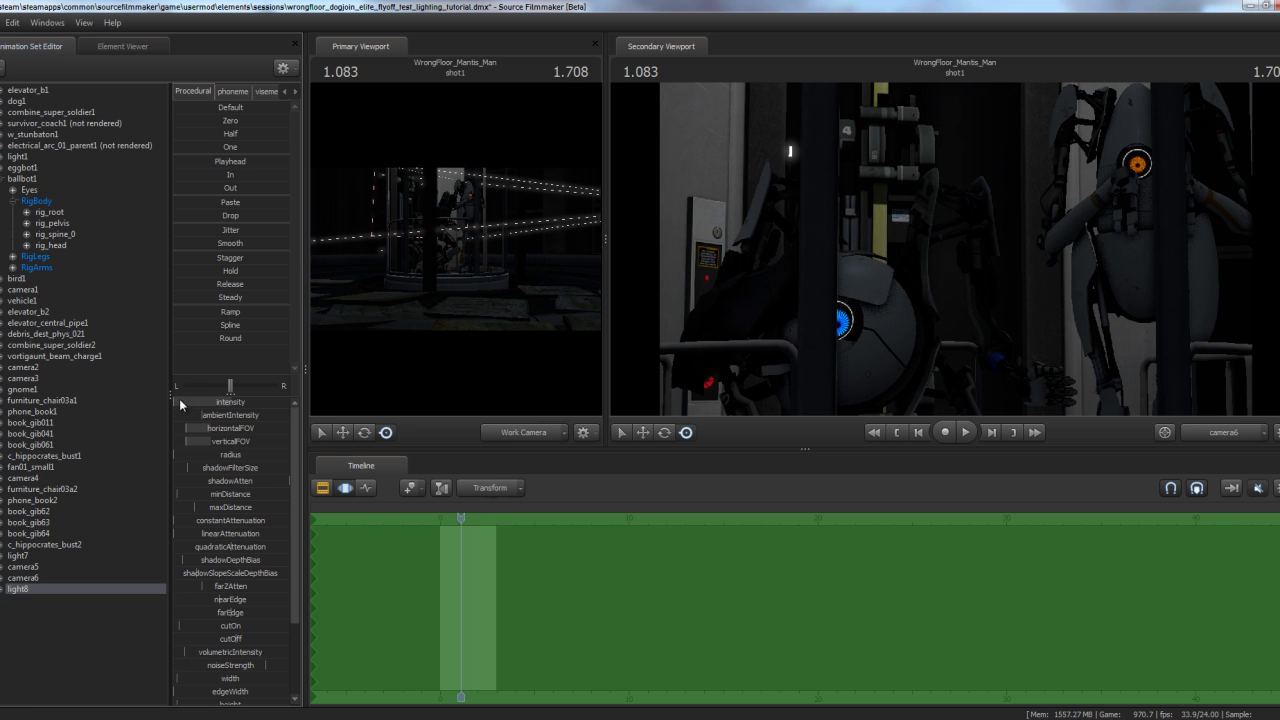
left_click_drag(179, 400, 236, 400)
- Create two more light animation sets alongside light8
left_click(85, 601)
right_click(72, 612)
left_click(131, 633)
right_click(10, 632)
left_click(108, 654)
- Lower the intensity of light9 and light10 so that only light8 lights the scene
left_click(24, 600)
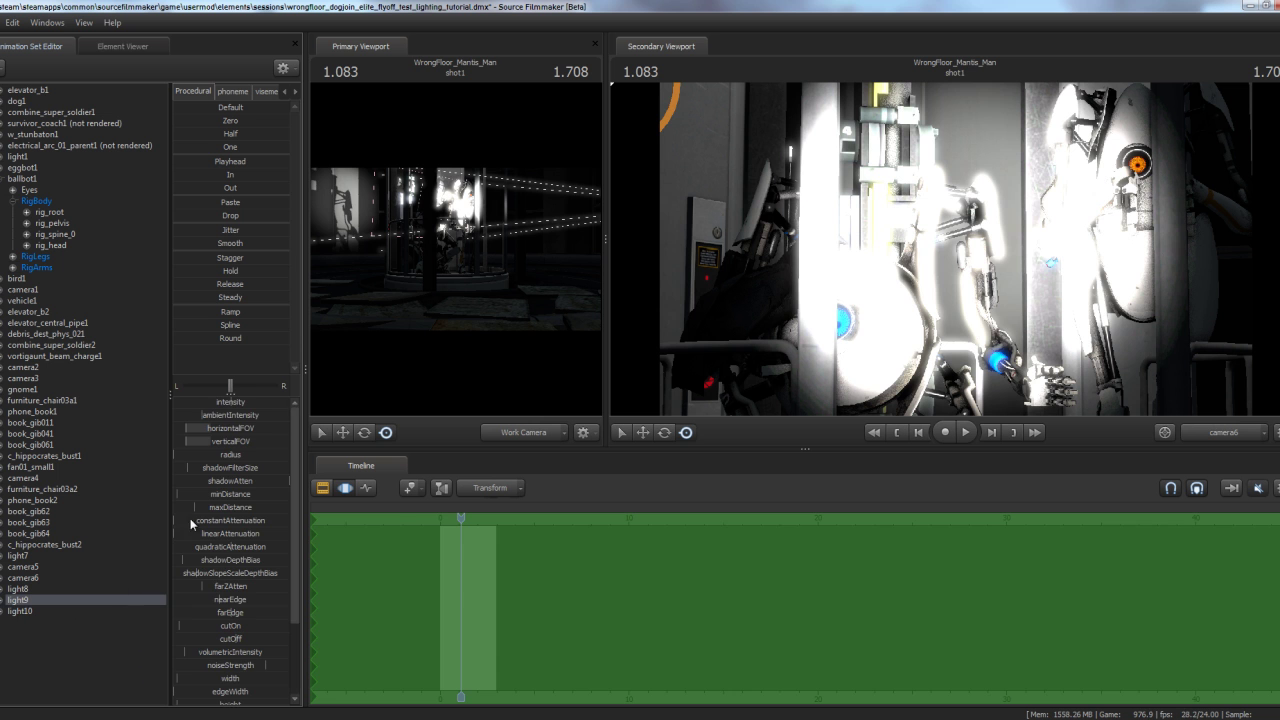
left_click_drag(281, 403, 281, 403)
left_click(30, 611)
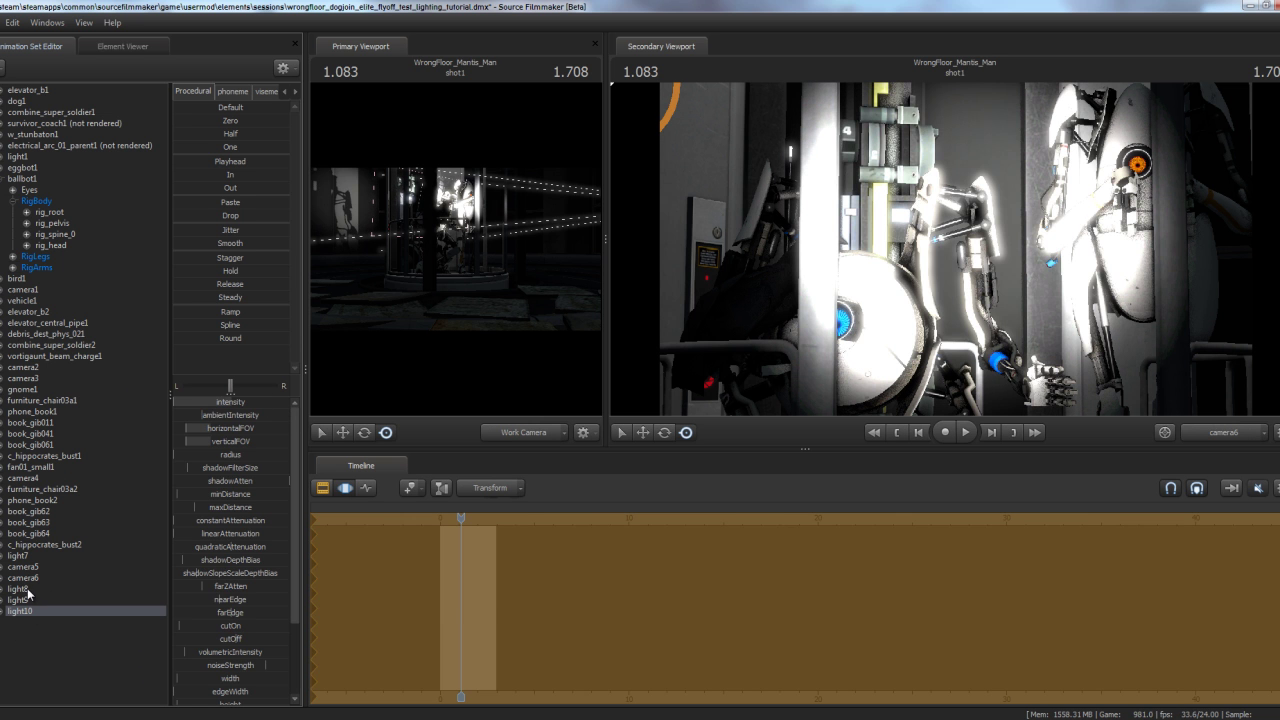
left_click(35, 589)
left_click(20, 600)
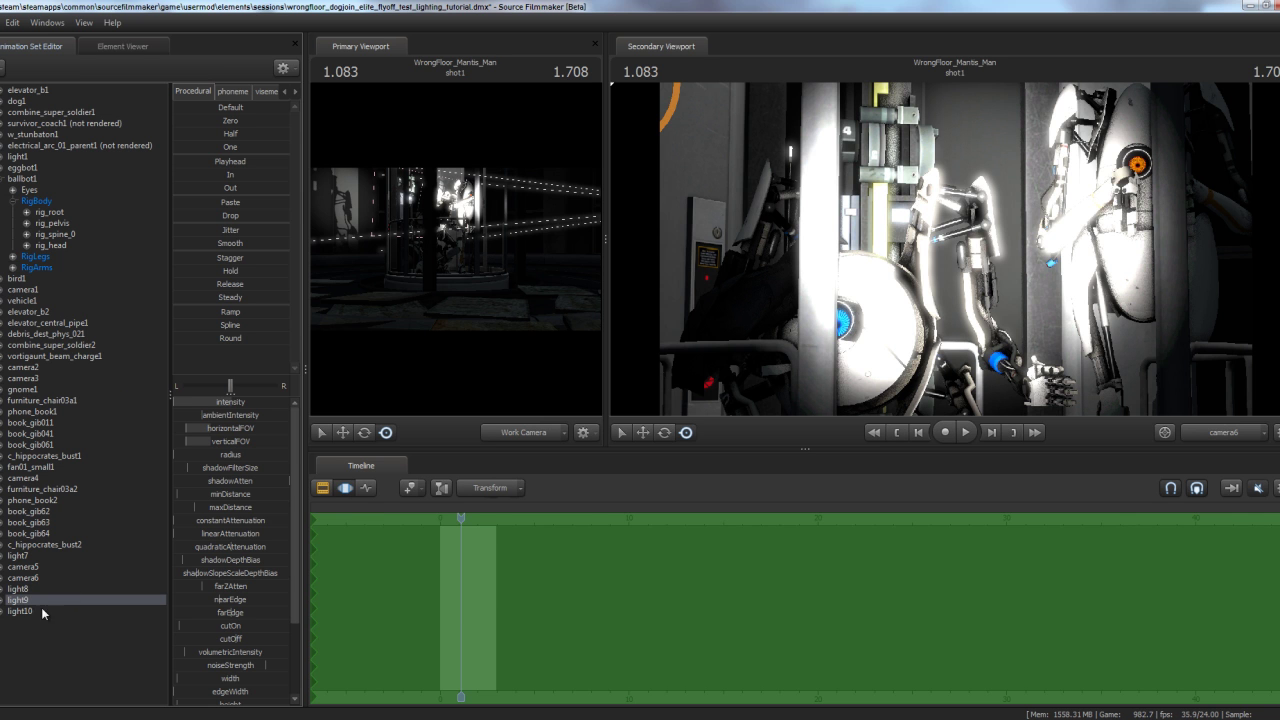
left_click(40, 611)
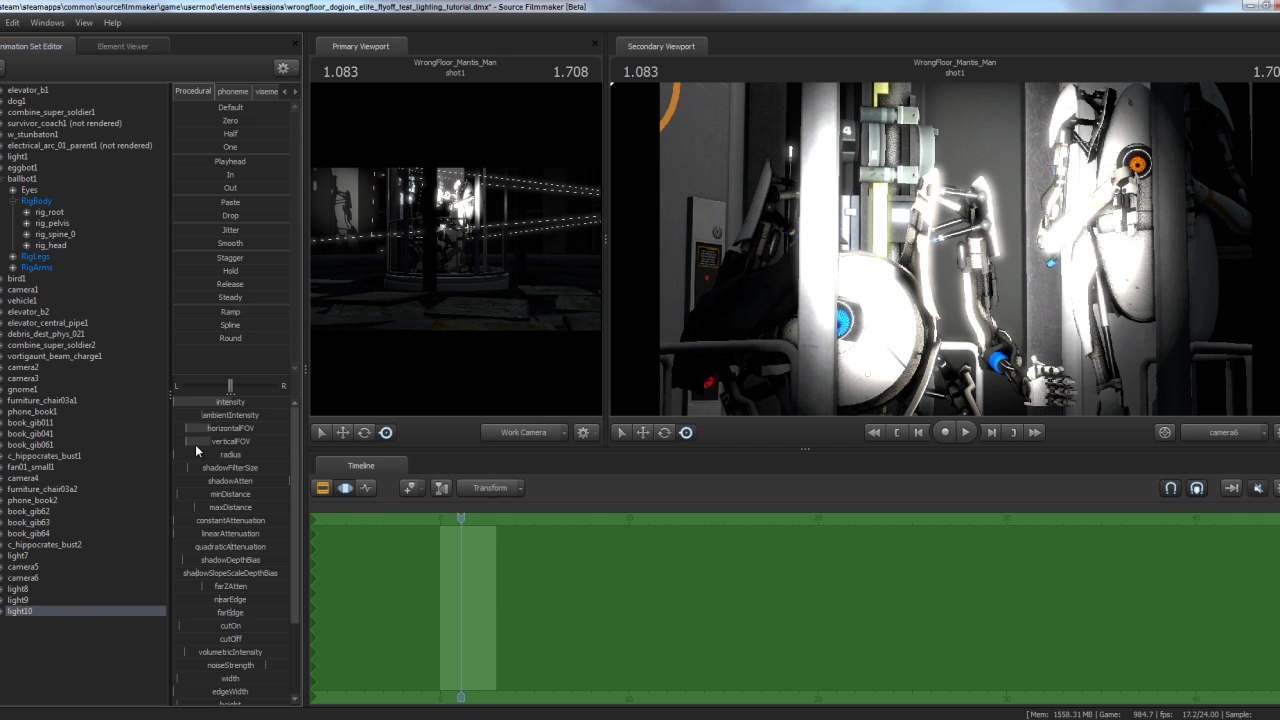
- Reposition and aim light8 in the primary viewport so its beam falls on the standing eggbot
left_click(33, 589)
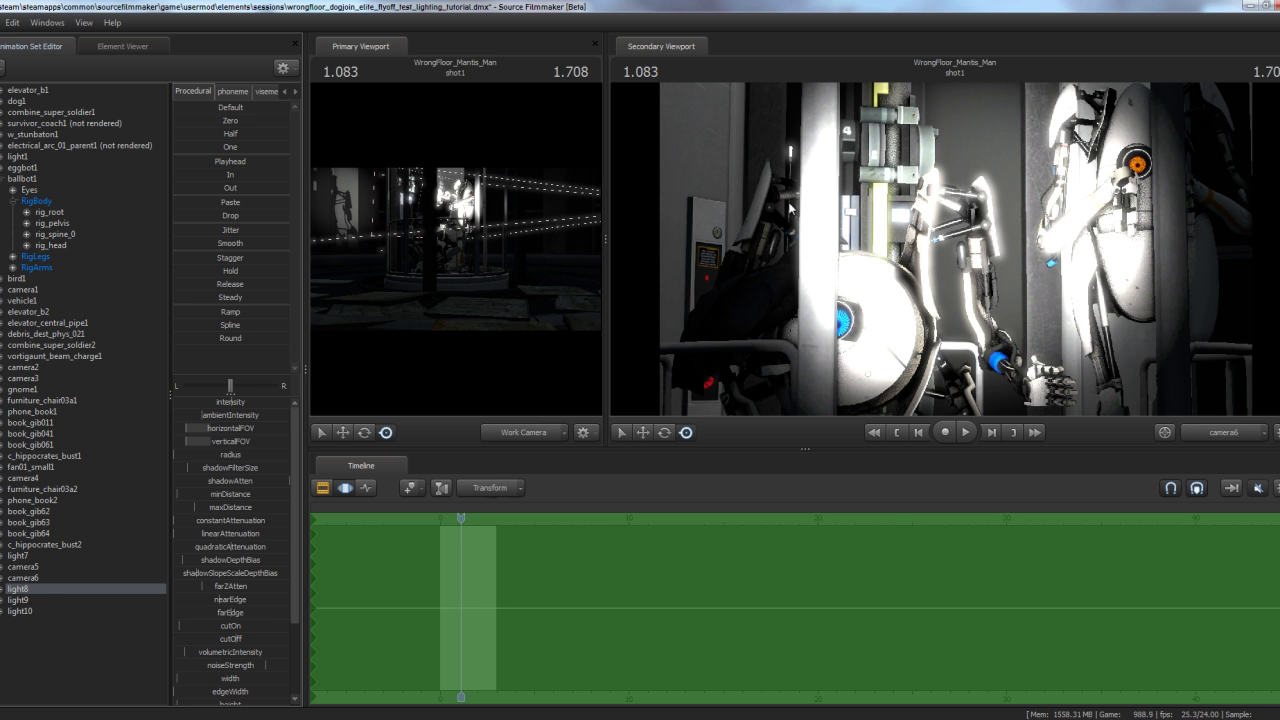
key("w")
left_click_drag(547, 183, 483, 272)
key("s")
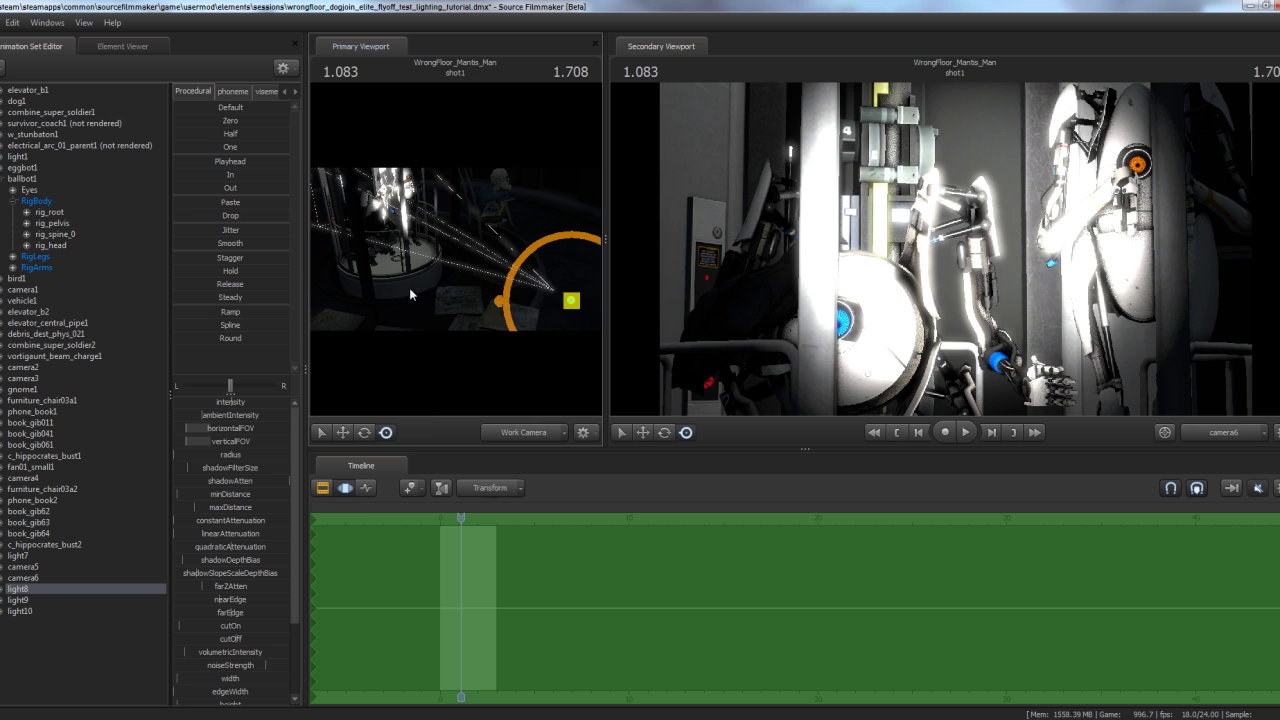
left_click_drag(559, 337, 582, 312)
left_click_drag(585, 265, 593, 168)
left_click_drag(327, 299, 461, 247)
- Lower the intensity of light8 and save the session
left_click_drag(228, 404, 192, 403)
key("ctrl")
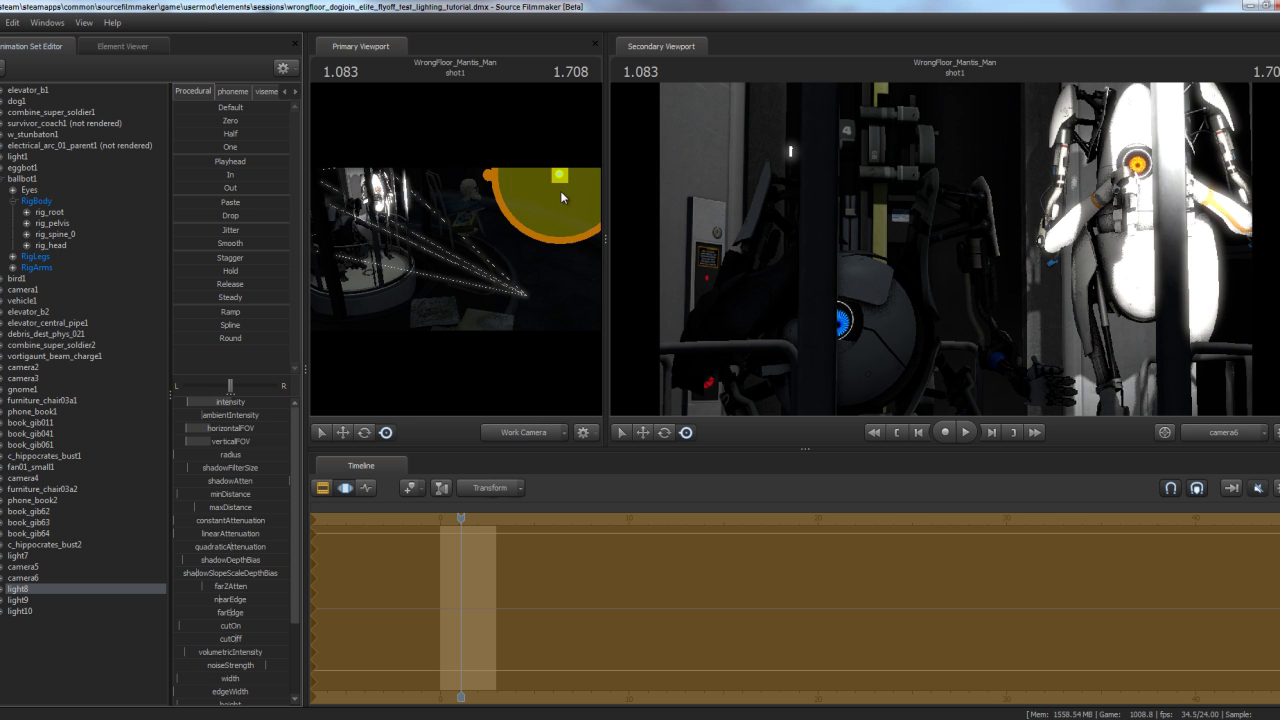
- Re-aim light8 at the ballbot from the front and widen its horizontal and vertical field of view
left_click_drag(567, 183, 457, 243)
key("w")
left_click_drag(428, 308, 448, 268)
left_click_drag(584, 208, 561, 220)
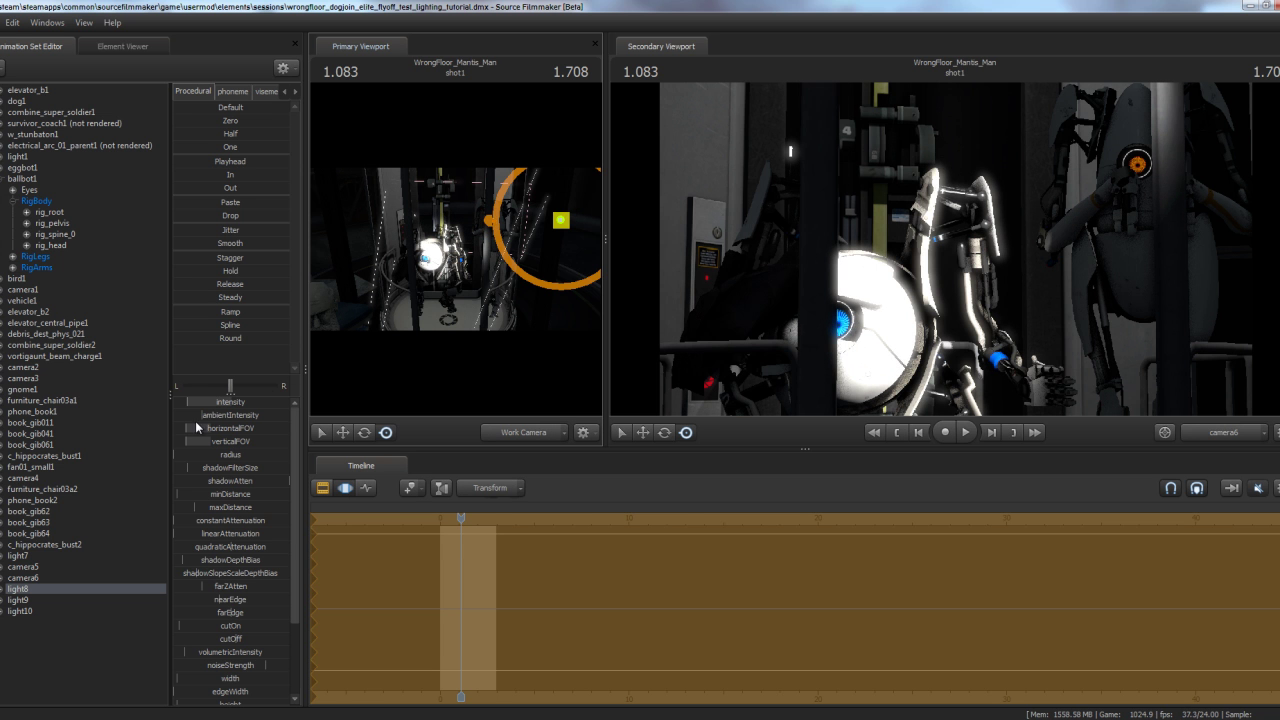
mouse_move(204, 423)
left_mouse_down()
mouse_move(187, 427)
mouse_move(207, 431)
left_mouse_up()
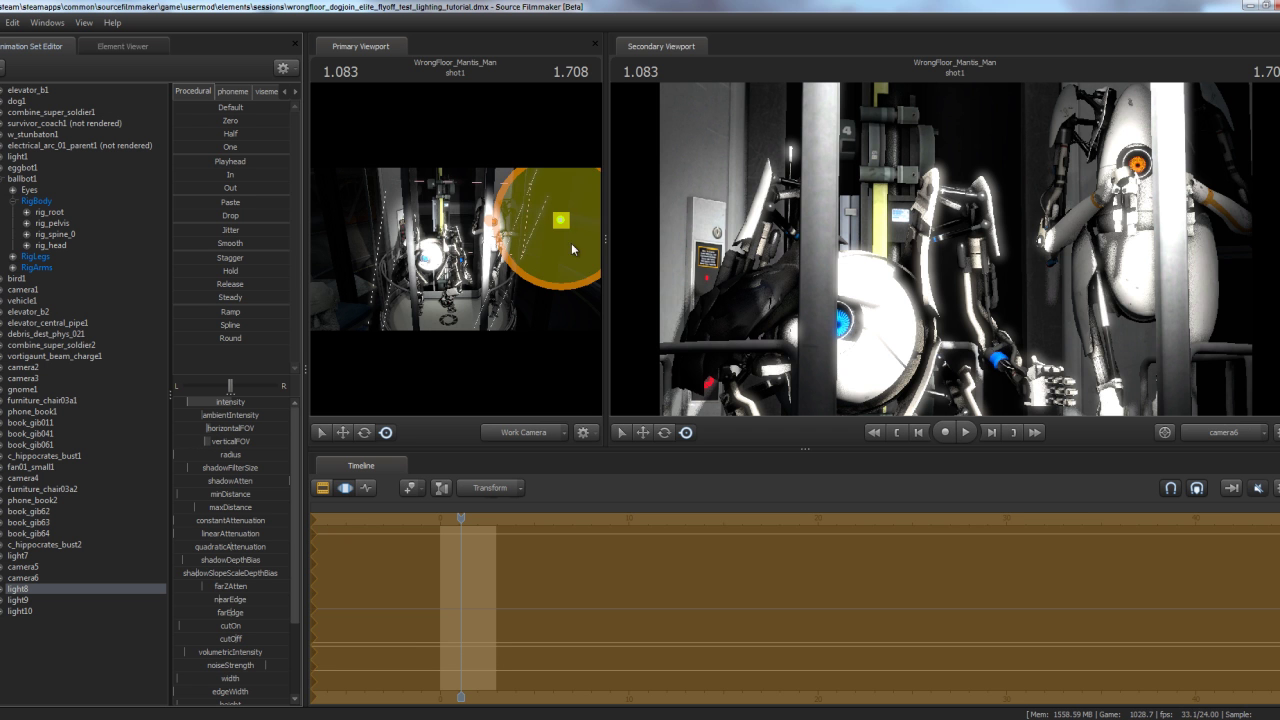
- Move light8 to the eggbot's far side to light its edge, and play shot1 forward to 1.916
left_click_drag(568, 204, 455, 250)
mouse_move(340, 265)
left_mouse_down()
mouse_move(483, 237)
mouse_move(497, 266)
mouse_move(459, 243)
mouse_move(497, 260)
mouse_move(456, 249)
mouse_move(456, 276)
mouse_move(460, 258)
mouse_move(498, 250)
left_mouse_up()
left_click_drag(483, 256, 483, 256)
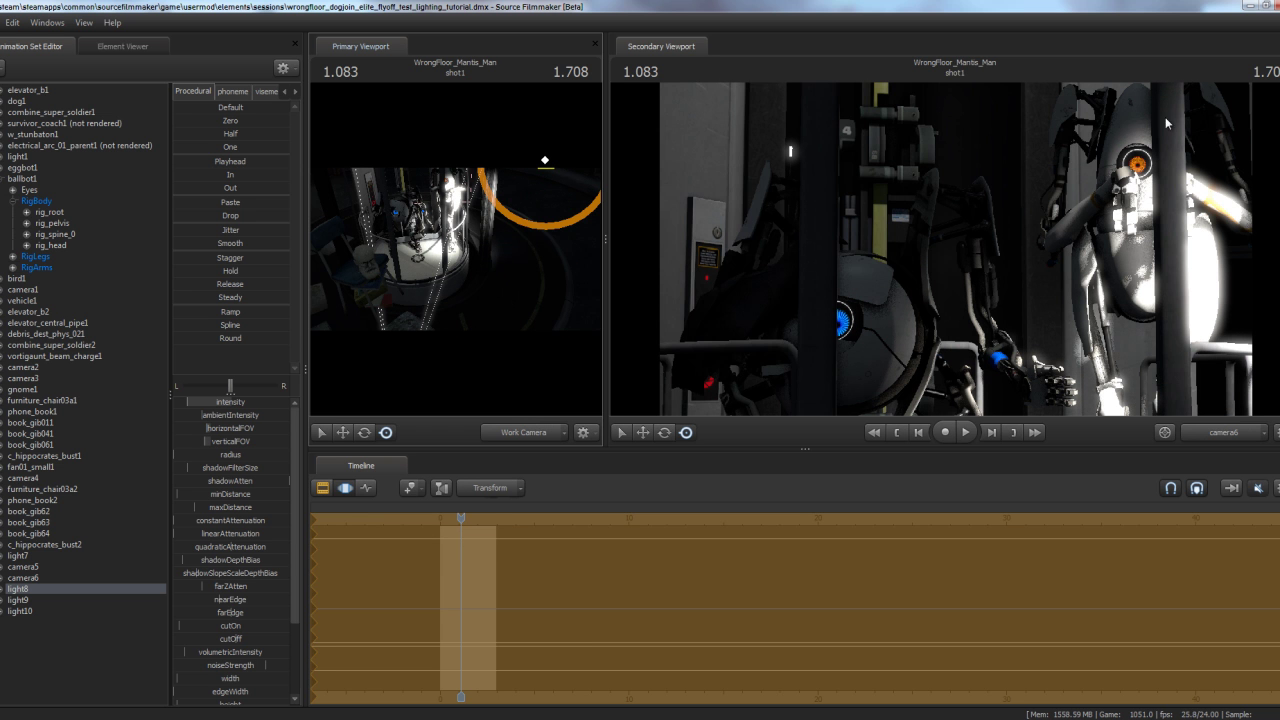
key("space")
key("space")
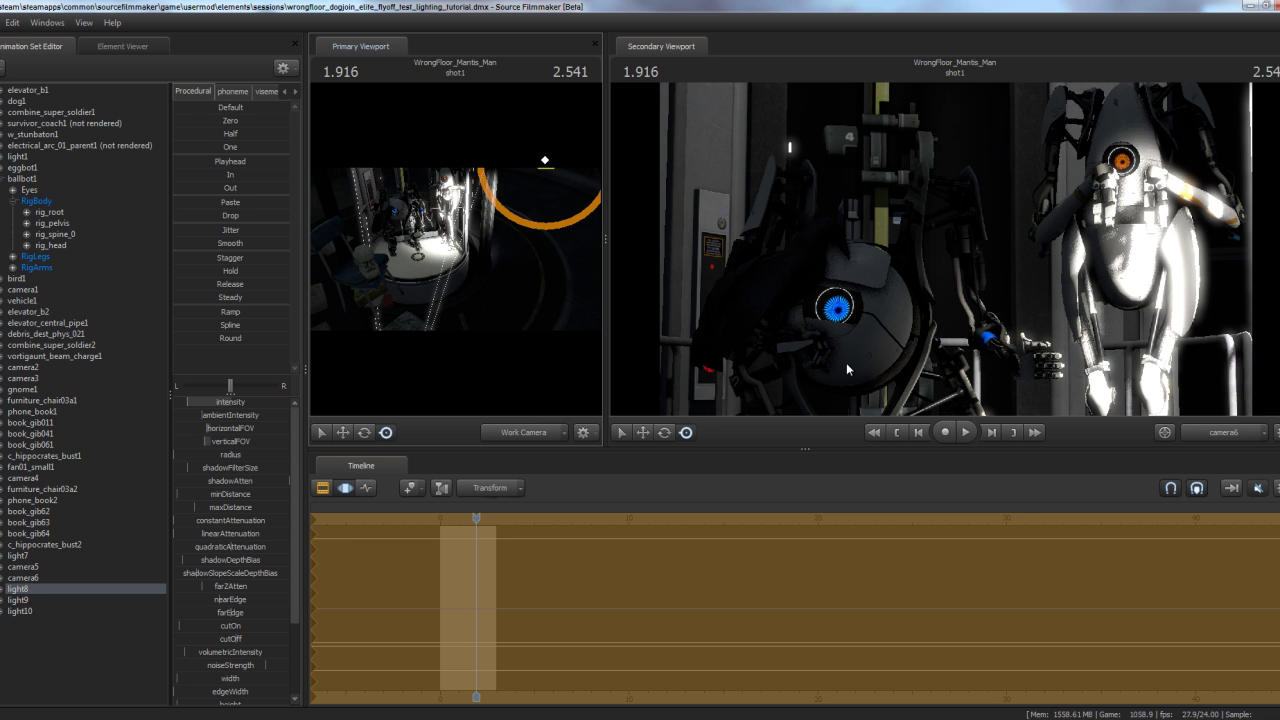
- Readjust light8's position and angle so it lights the eggbot's outer edges as a rim light
left_click_drag(508, 152, 566, 183)
left_click_drag(365, 310, 355, 280)
left_click_drag(508, 255, 577, 235)
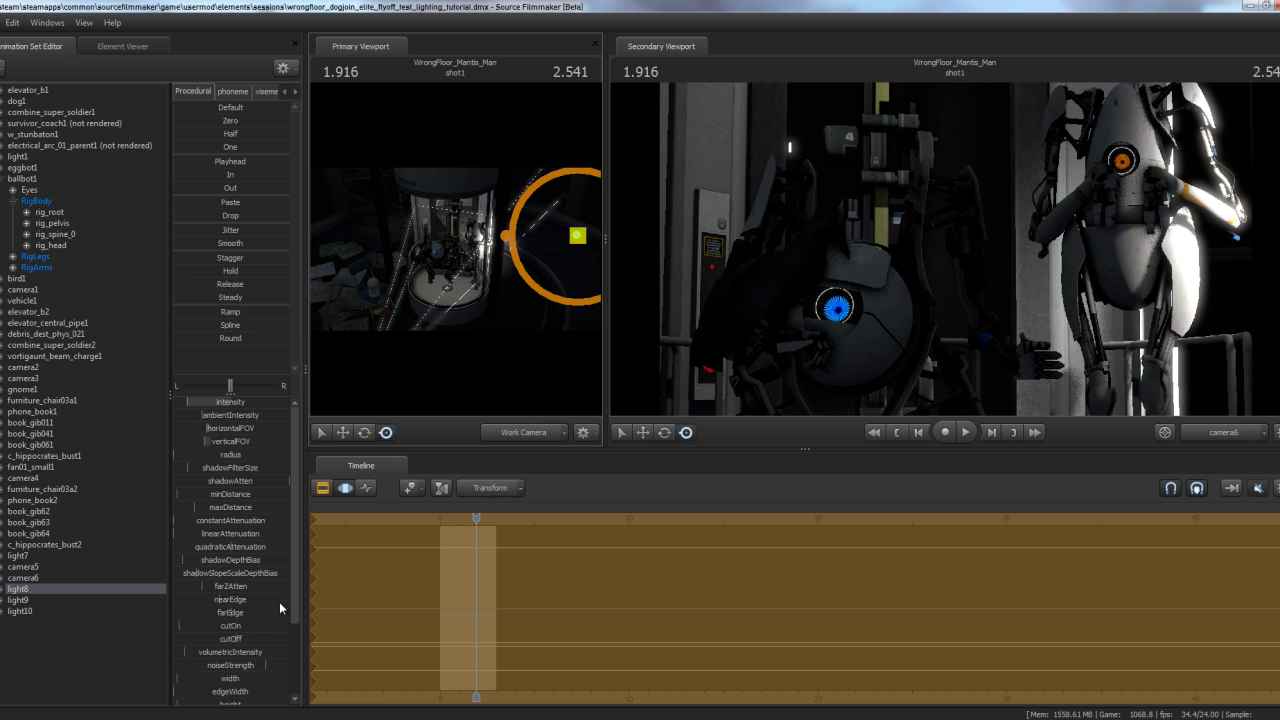
- Move and rotate light8 so it lights the outer edges and body of the ballbot
scroll(258, 652, "down", 3)
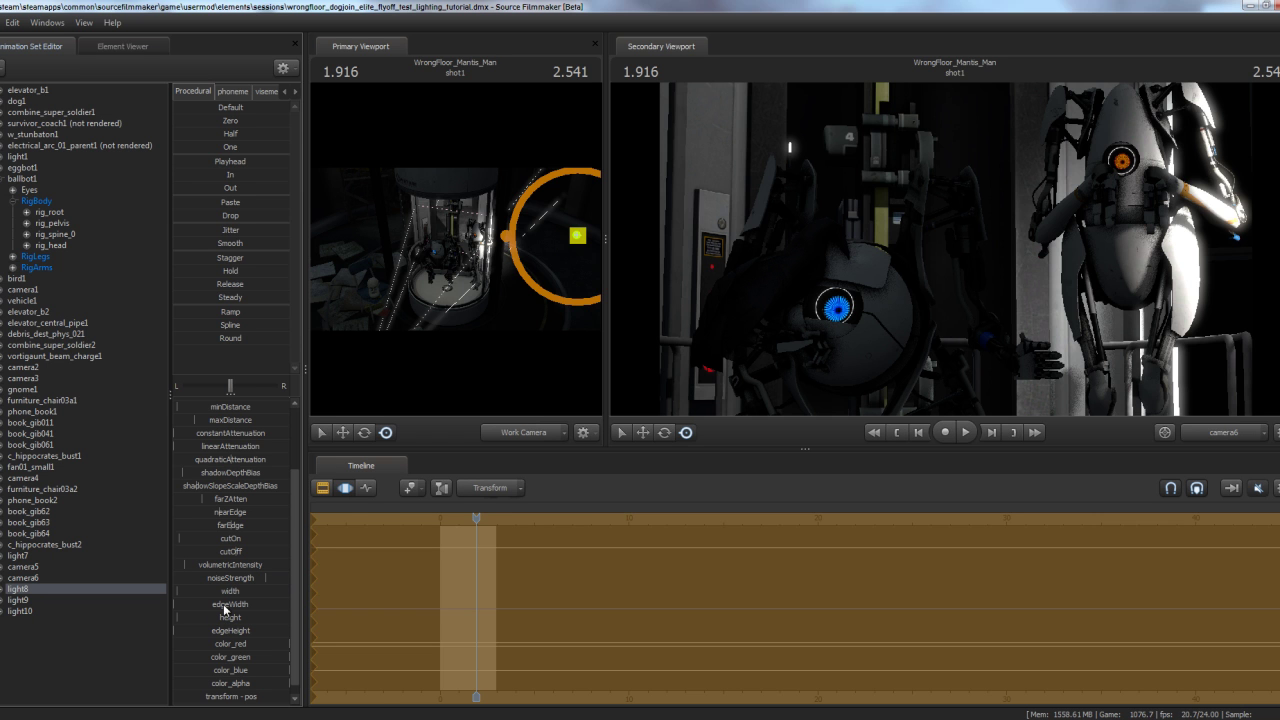
left_click(40, 590)
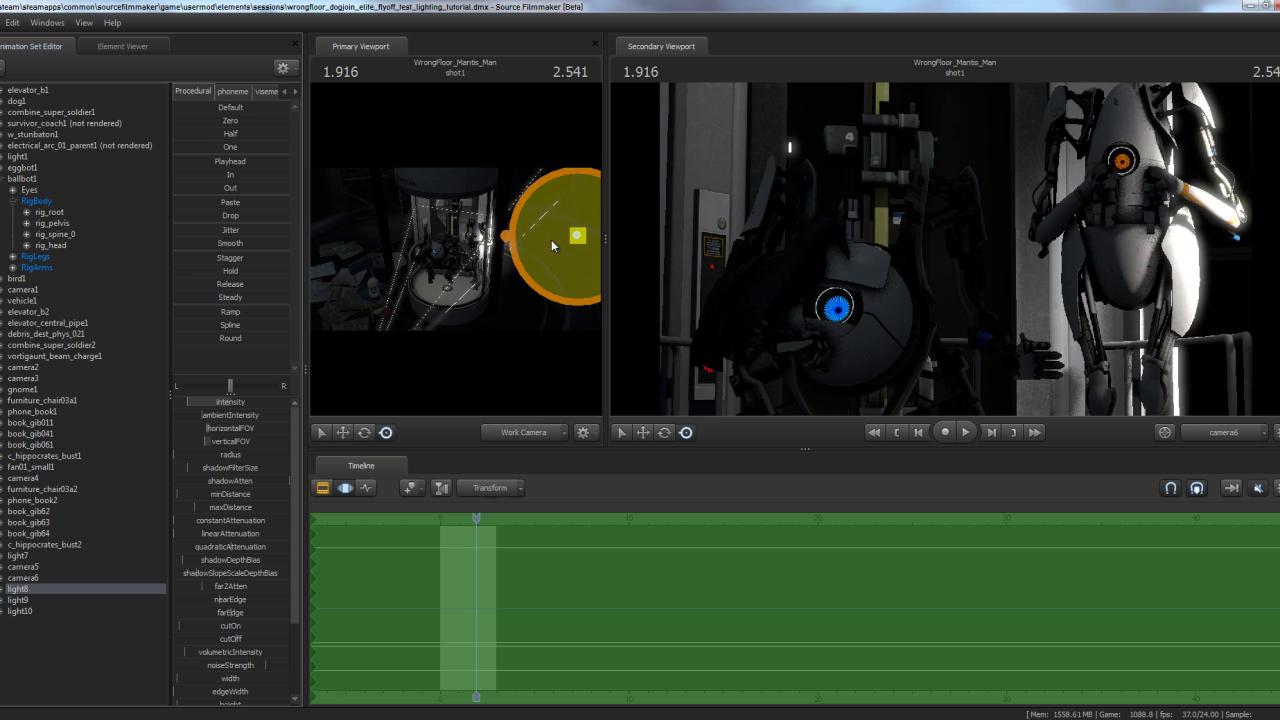
mouse_move(551, 239)
left_mouse_down()
mouse_move(592, 235)
mouse_move(557, 245)
mouse_move(563, 225)
mouse_move(523, 243)
mouse_move(540, 230)
left_mouse_up()
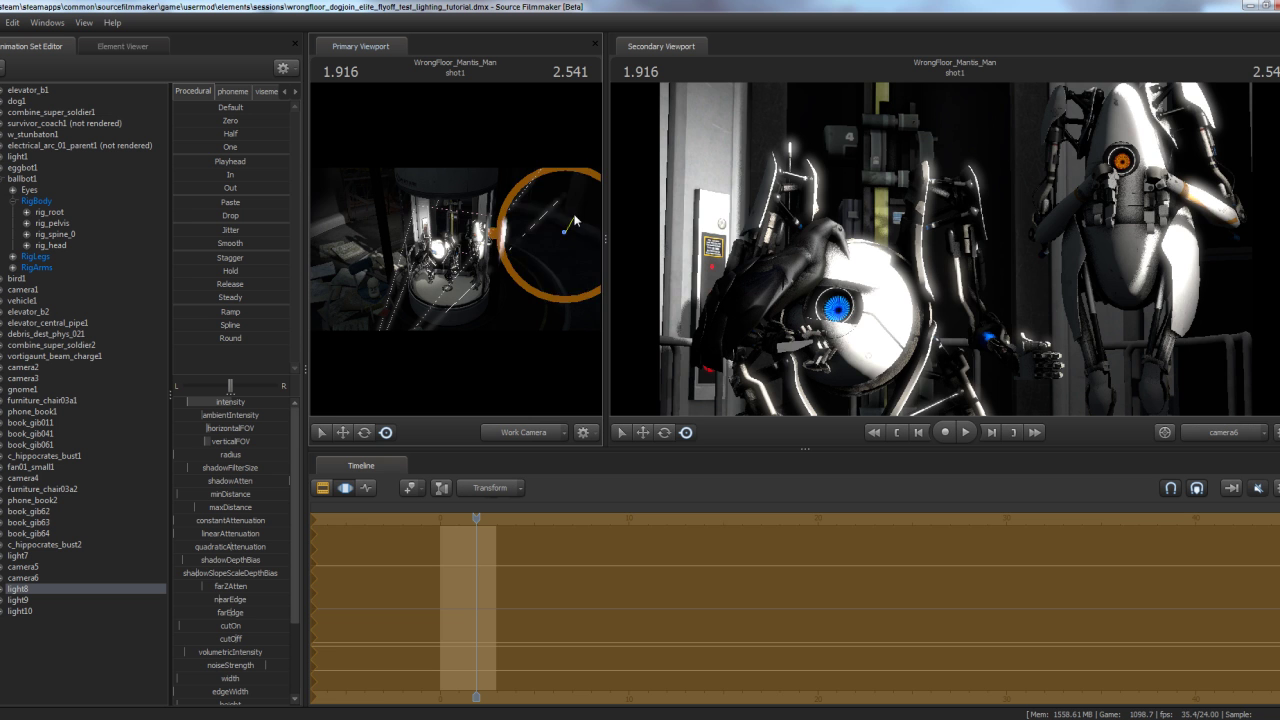
left_click_drag(569, 255, 567, 232)
left_click_drag(567, 225, 452, 265)
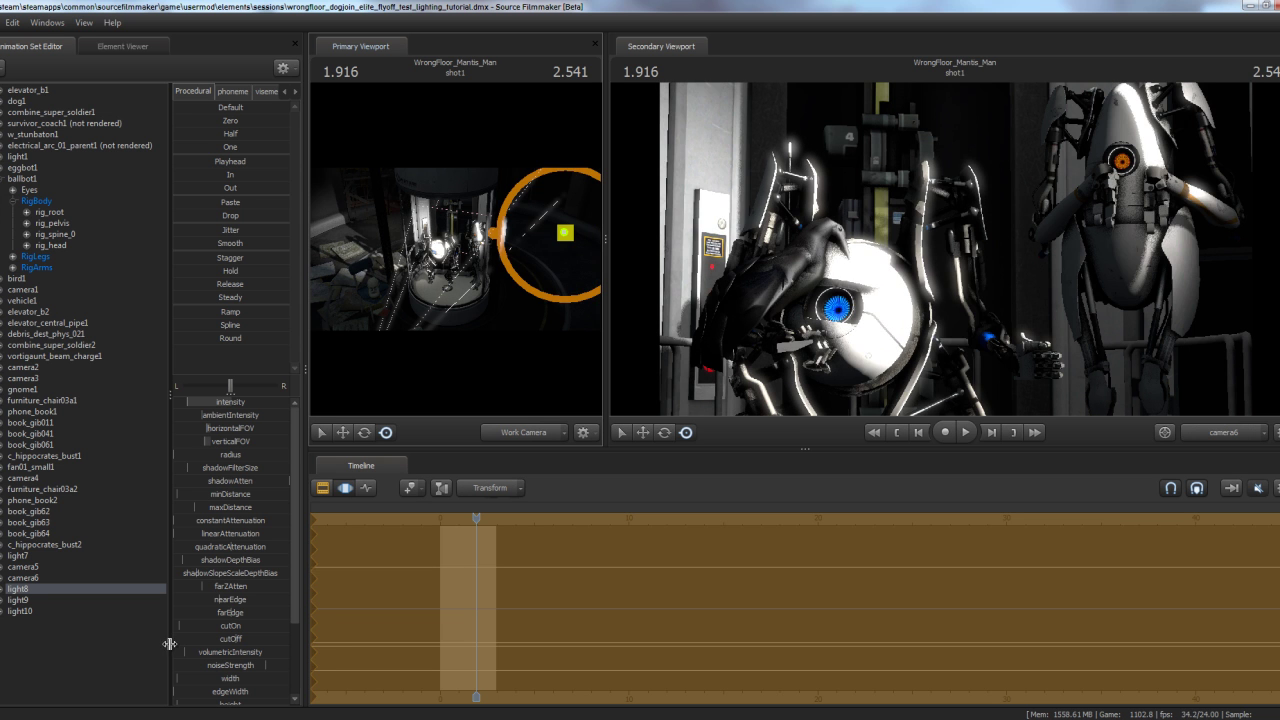
- Tint light8 warm orange by lowering its color_green and color_blue, and re-aim it so it lights both robots
scroll(291, 615, "down", 3)
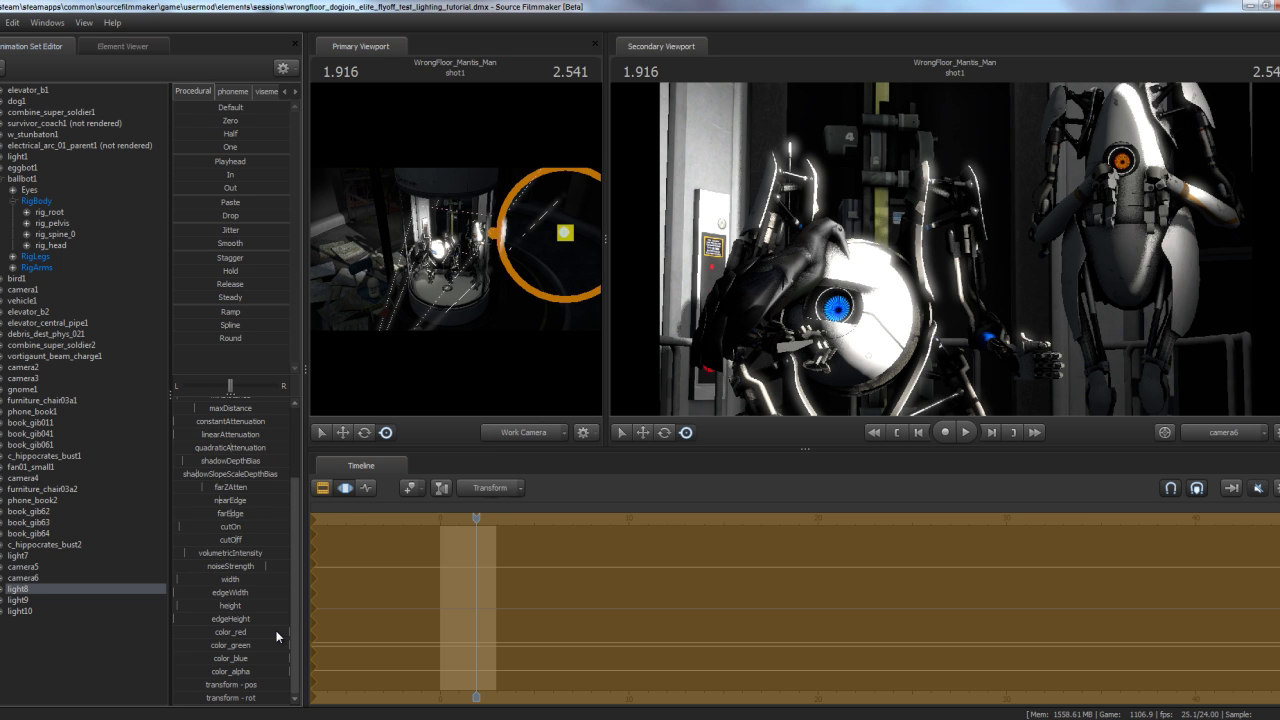
left_click_drag(278, 647, 239, 645)
mouse_move(237, 659)
left_mouse_down()
mouse_move(242, 645)
mouse_move(228, 661)
left_mouse_up()
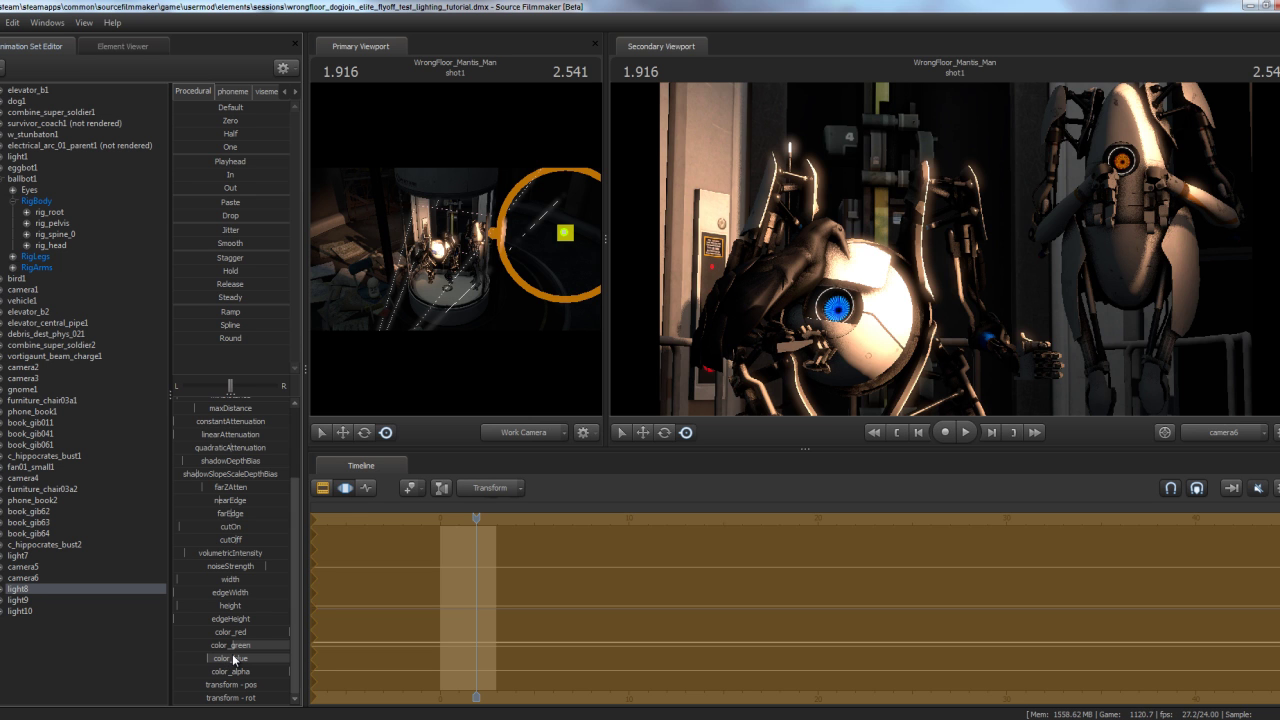
left_click_drag(232, 654, 236, 654)
left_click_drag(525, 291, 582, 301)
left_click_drag(540, 225, 456, 253)
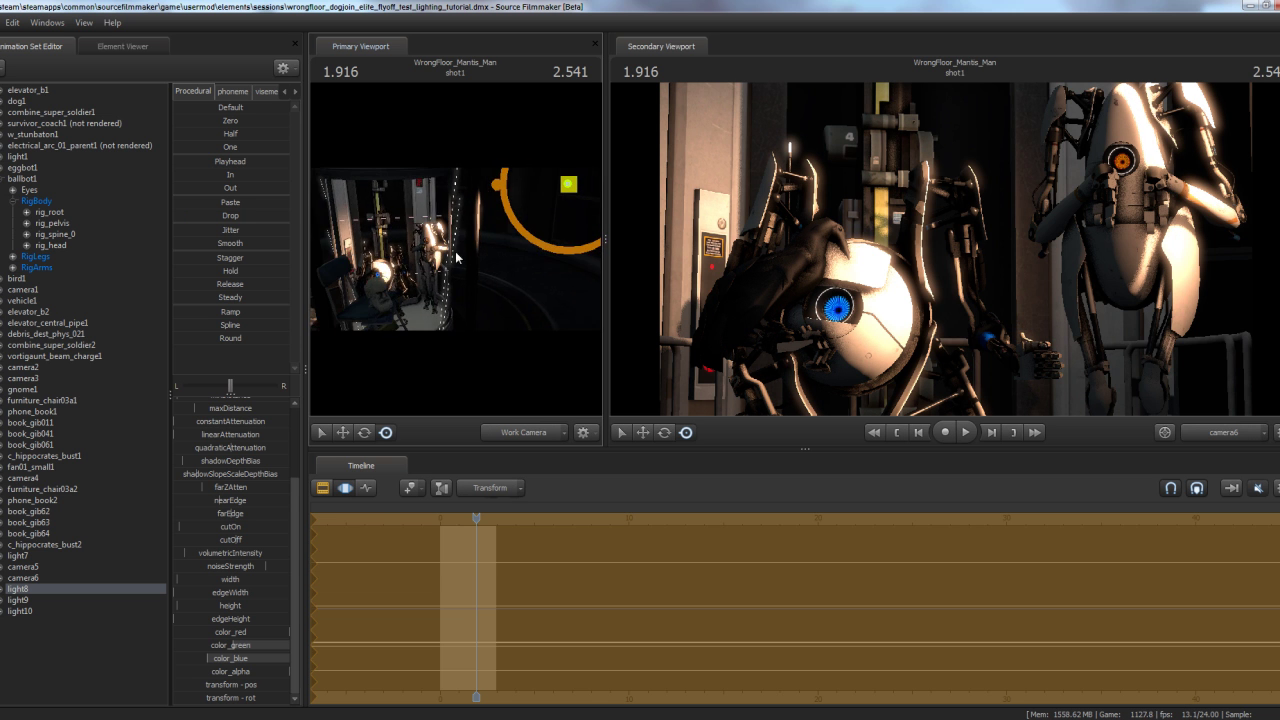
- Enable volumetrics on light8 to make its beam appear around the robots
right_click(82, 589)
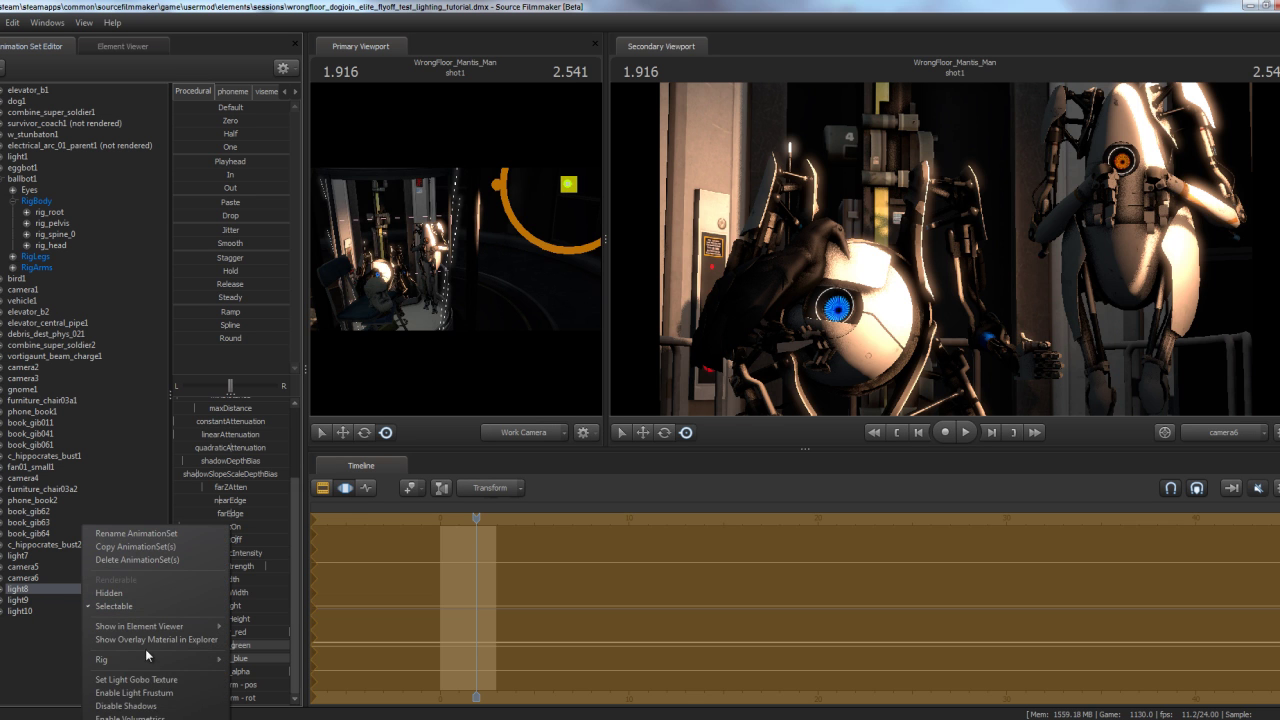
left_click(150, 706)
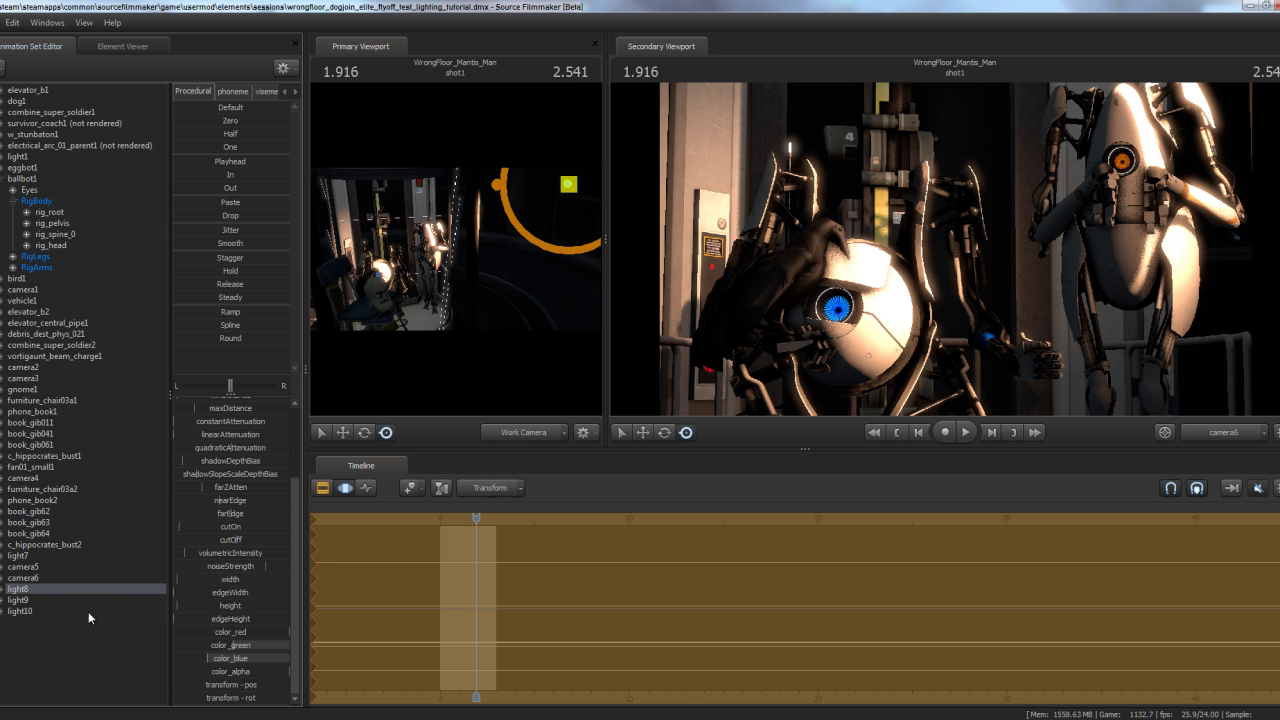
left_click(40, 590)
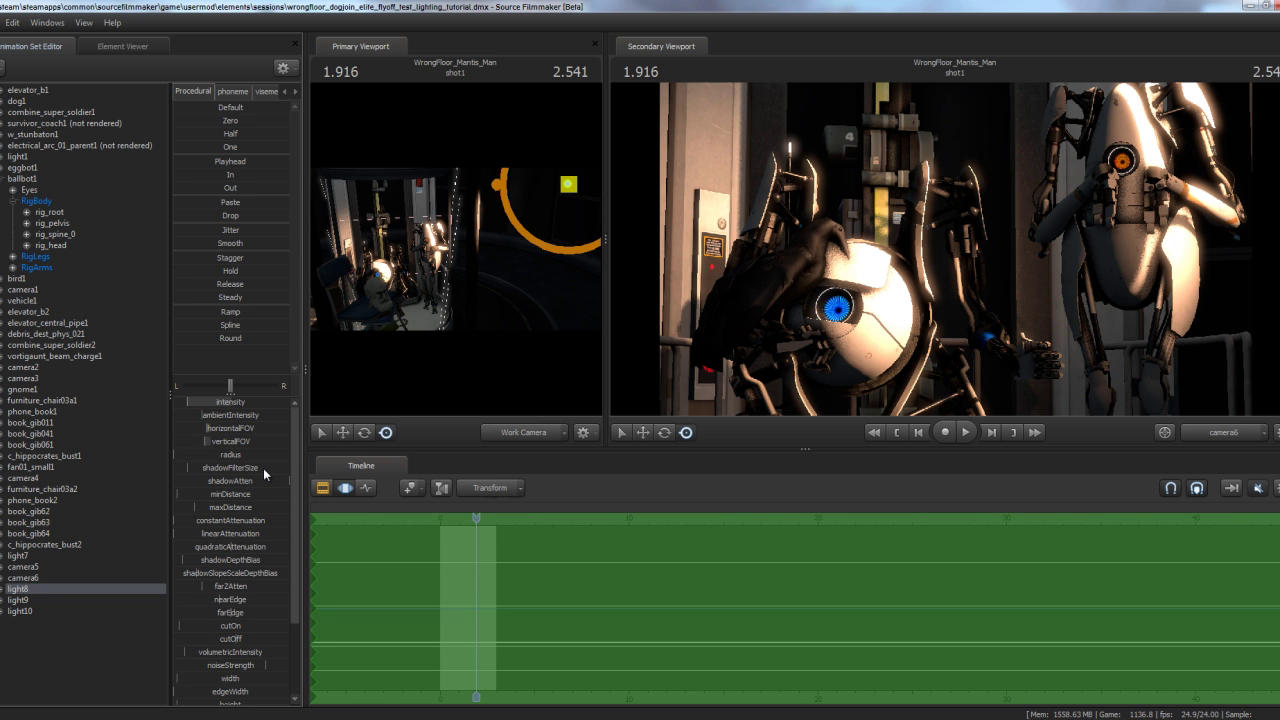
left_click_drag(296, 462, 301, 550)
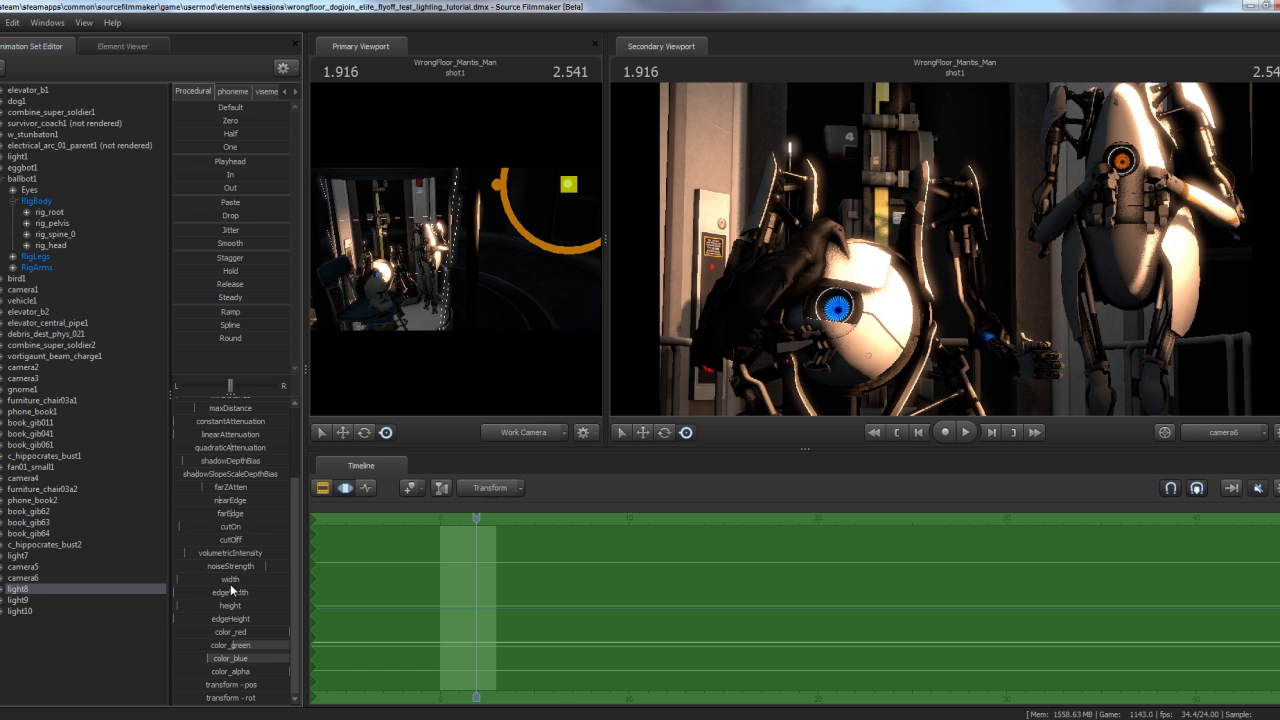
left_click_drag(541, 329, 453, 249)
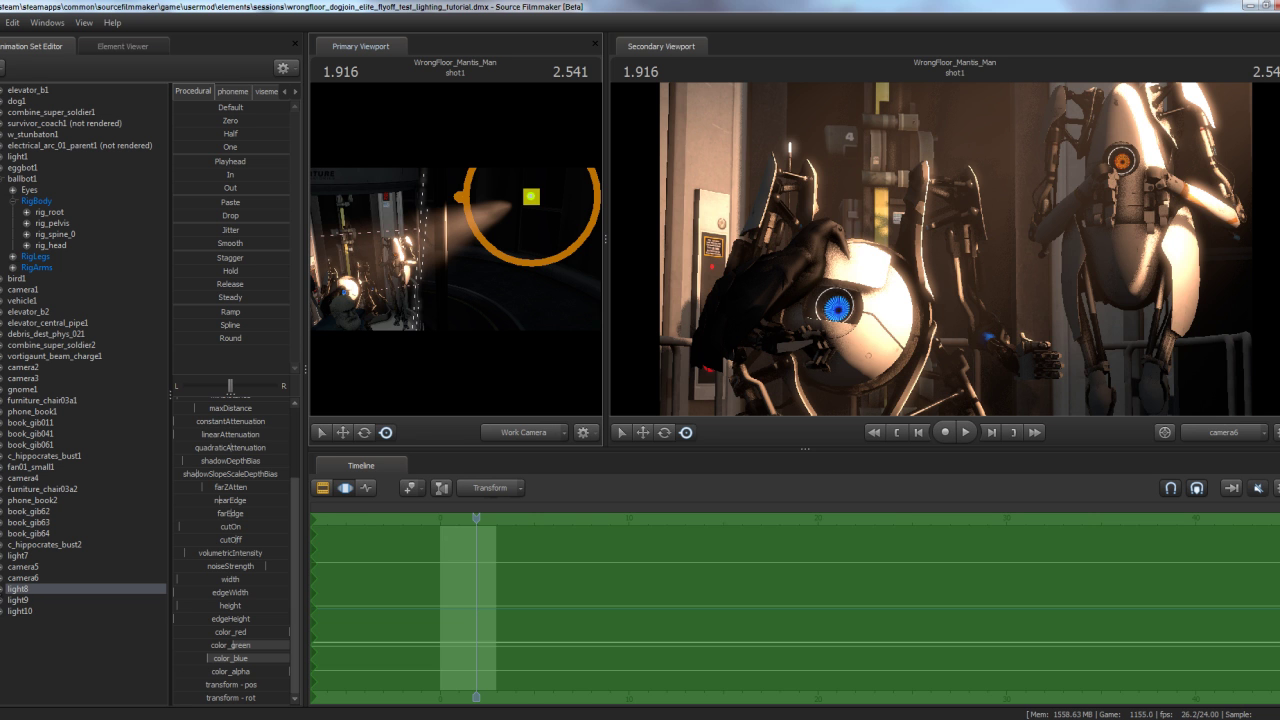
- Expand light8's controls, select only intensity to examine the volumetric beam without the manipulator, and reselect the all group
left_click(3, 590)
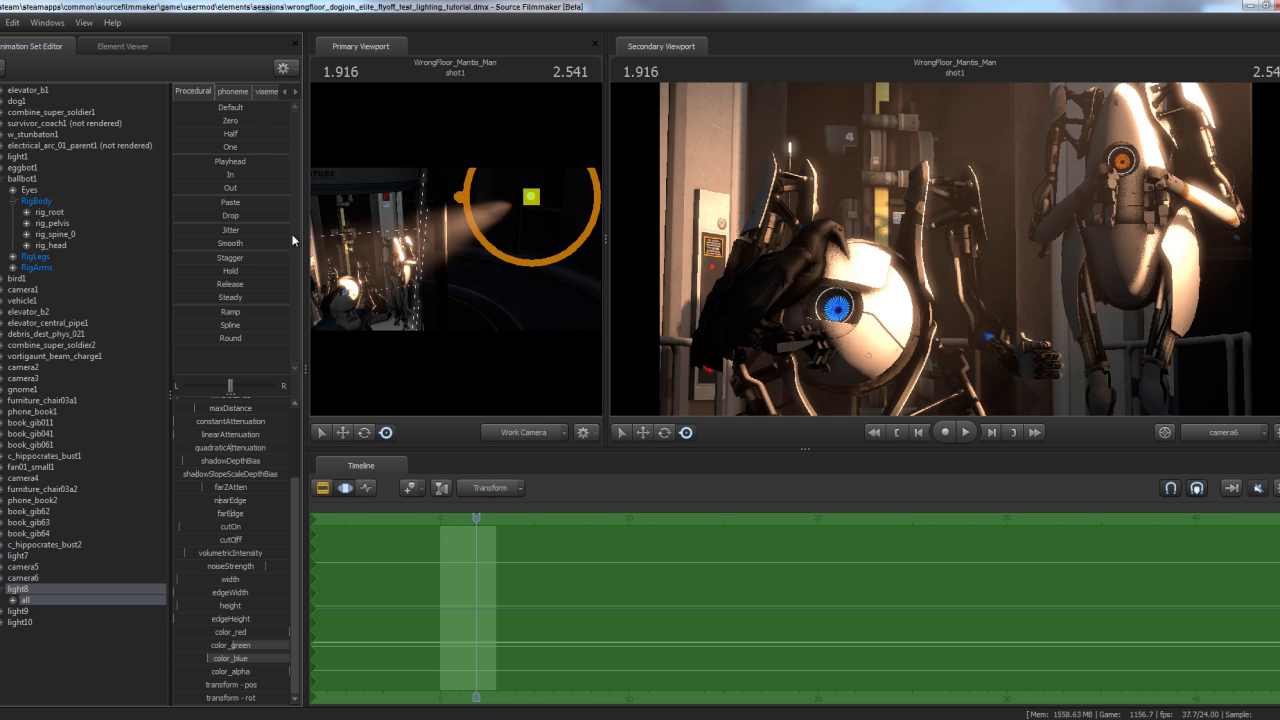
left_click(13, 601)
scroll(50, 598, "down", 4)
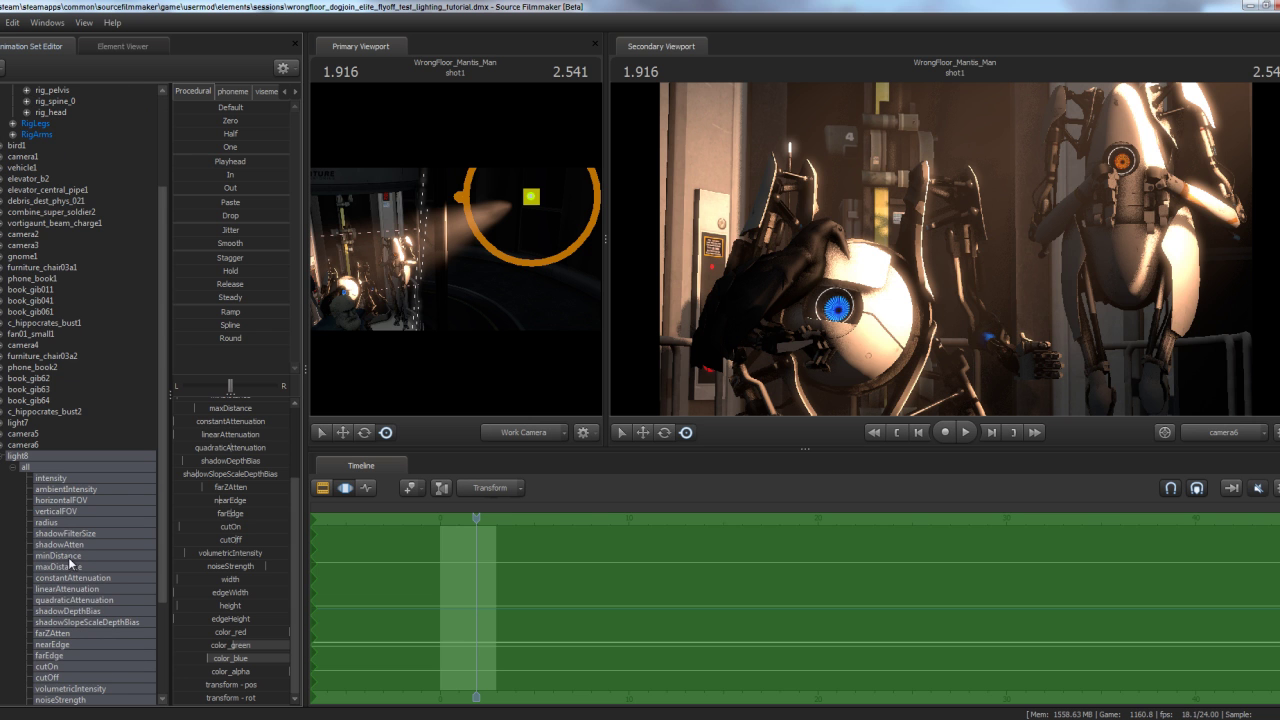
left_click(70, 478)
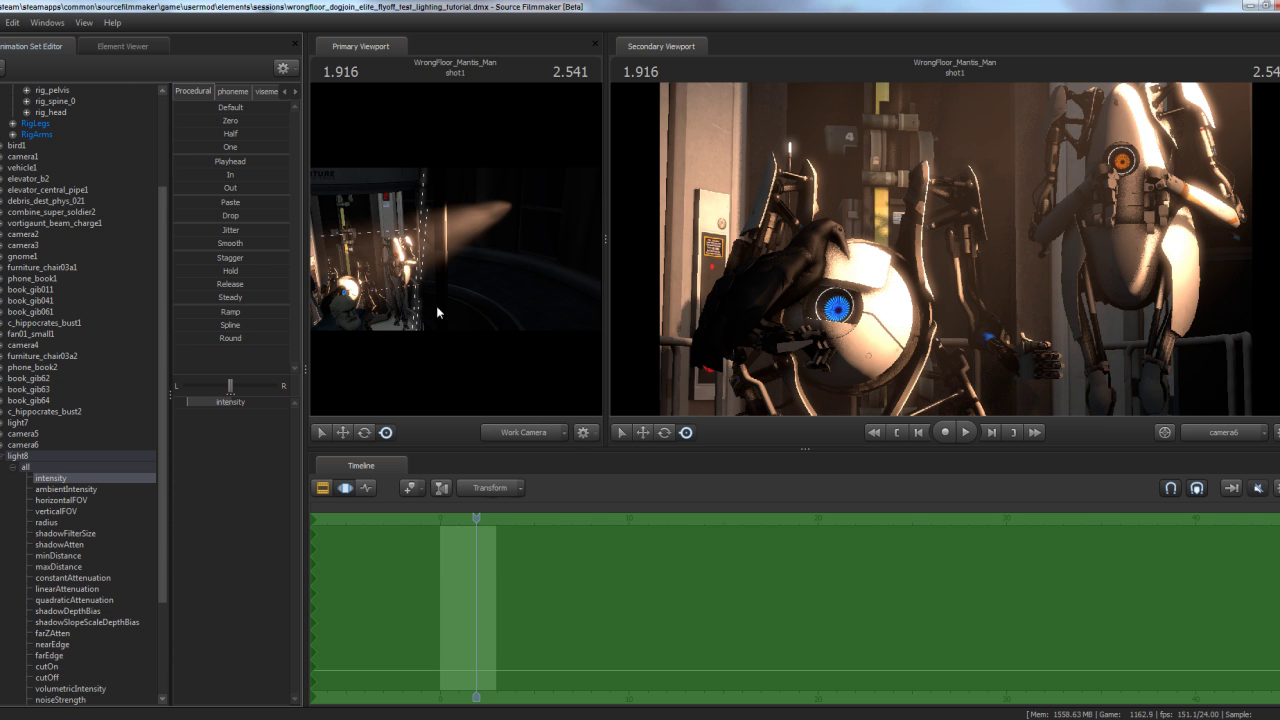
left_click(24, 466)
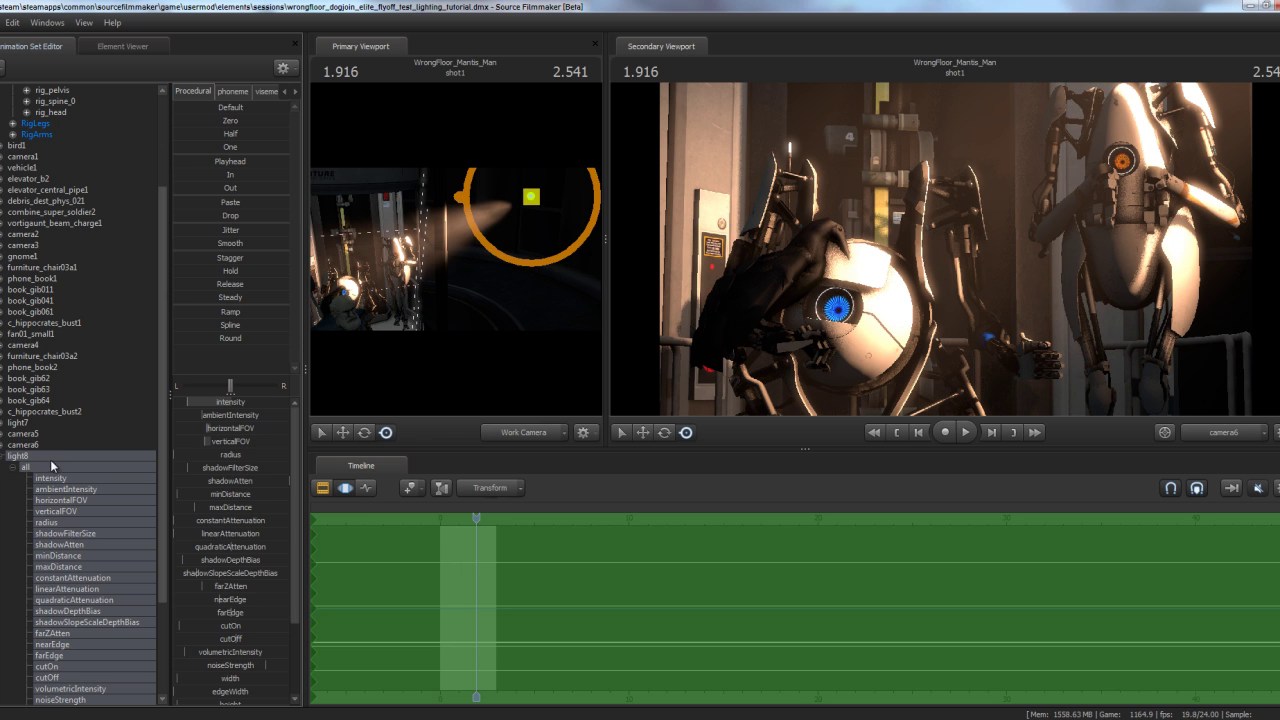
- Widen light8's horizontal and vertical field of view slightly and raise its minDistance so the beam starts farther away
left_click_drag(206, 443, 219, 425)
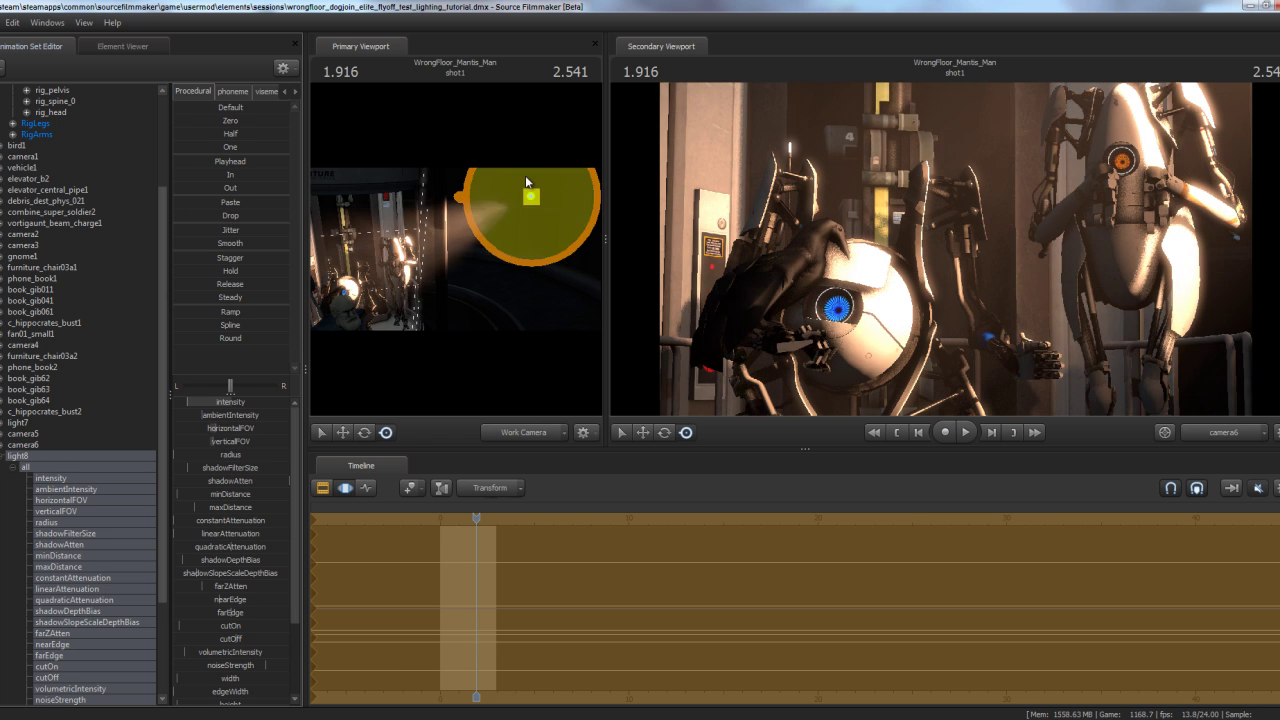
left_click_drag(532, 198, 454, 245)
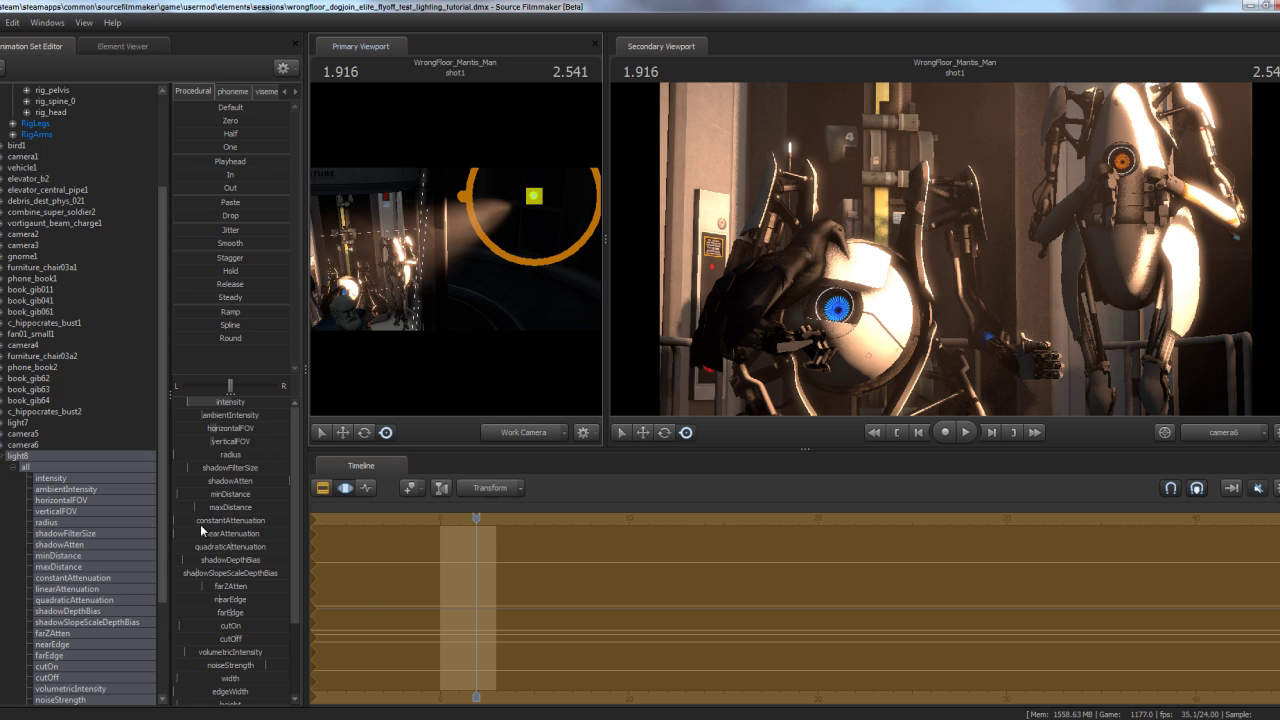
left_click_drag(190, 495, 224, 495)
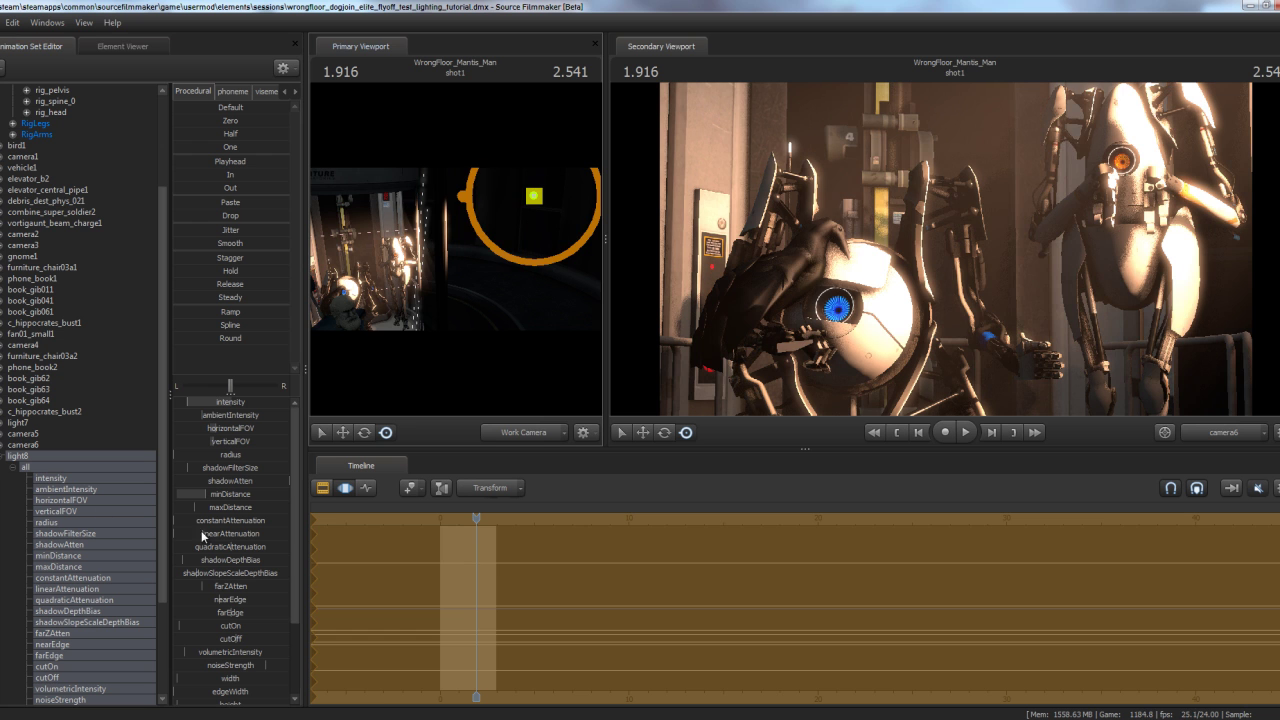
left_click_drag(205, 492, 223, 492)
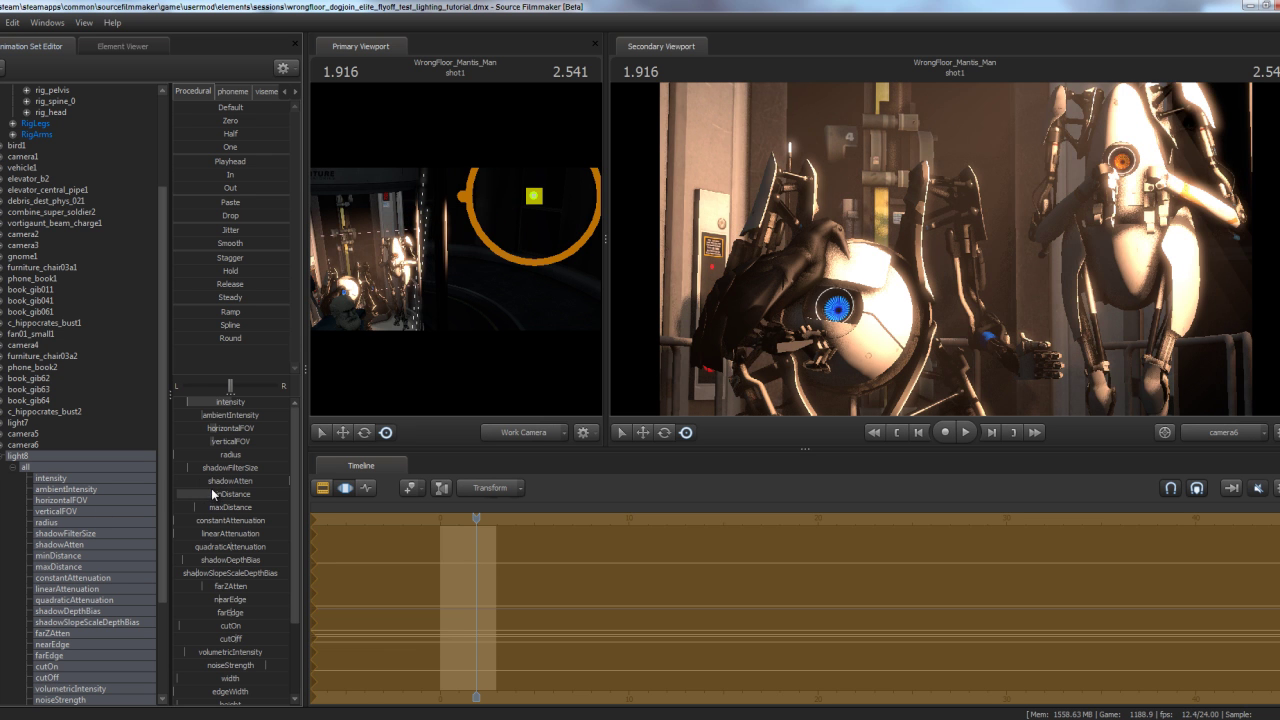
left_click_drag(214, 490, 208, 506)
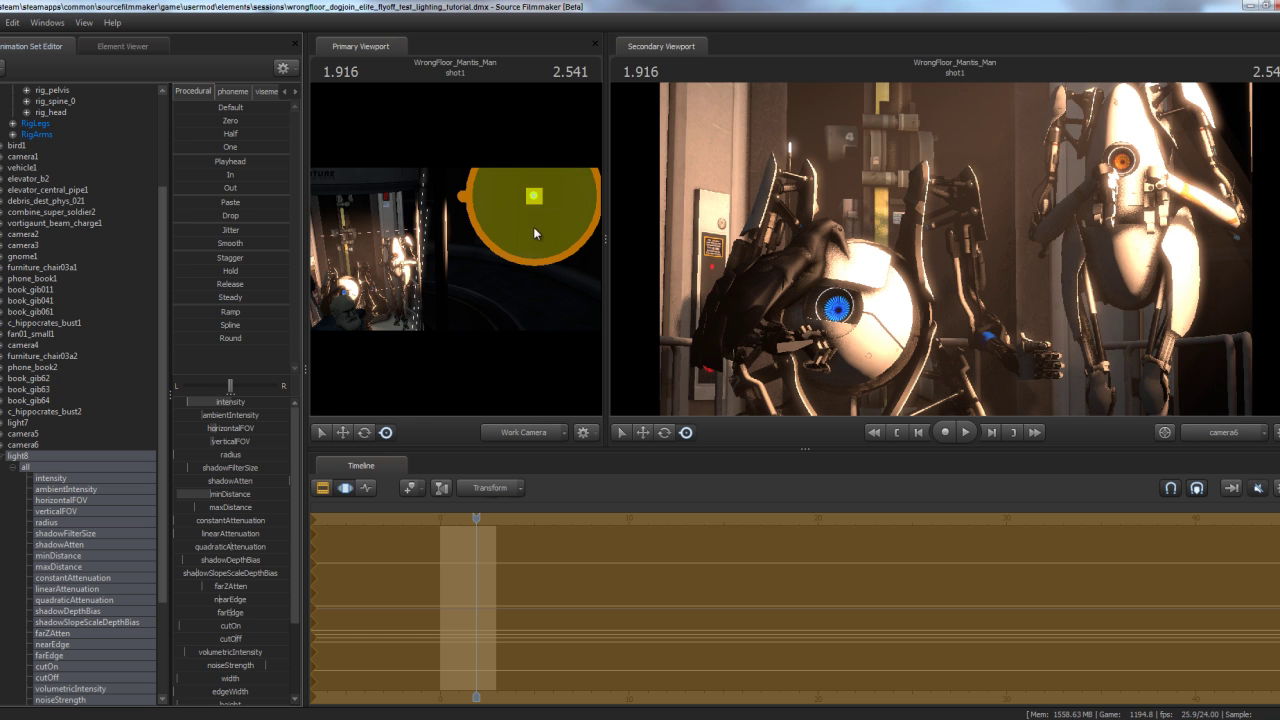
- Re-aim light8 so its beam covers both robots, and lower its intensity slightly
left_click_drag(534, 199, 539, 183)
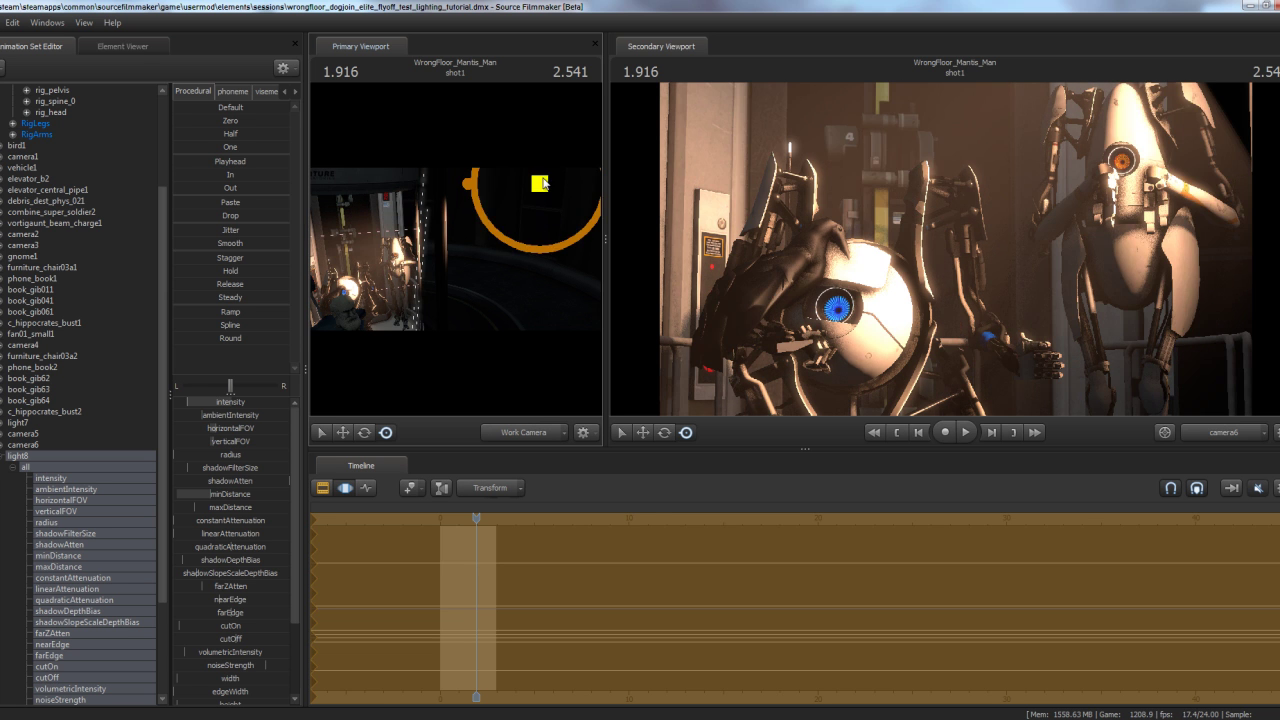
left_click_drag(543, 181, 503, 217)
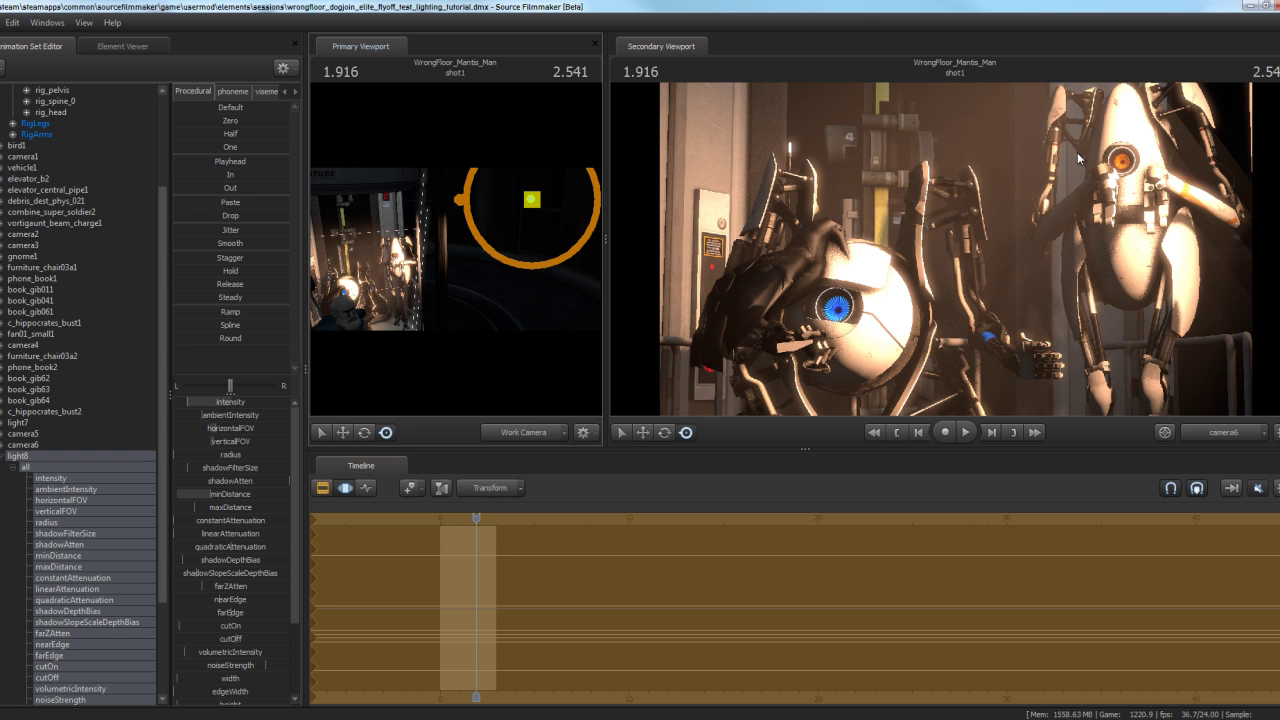
mouse_move(232, 401)
left_mouse_down()
mouse_move(218, 401)
mouse_move(229, 401)
left_mouse_up()
- Disable volumetrics on light8 and orbit around the robots in the work camera view
right_click(26, 456)
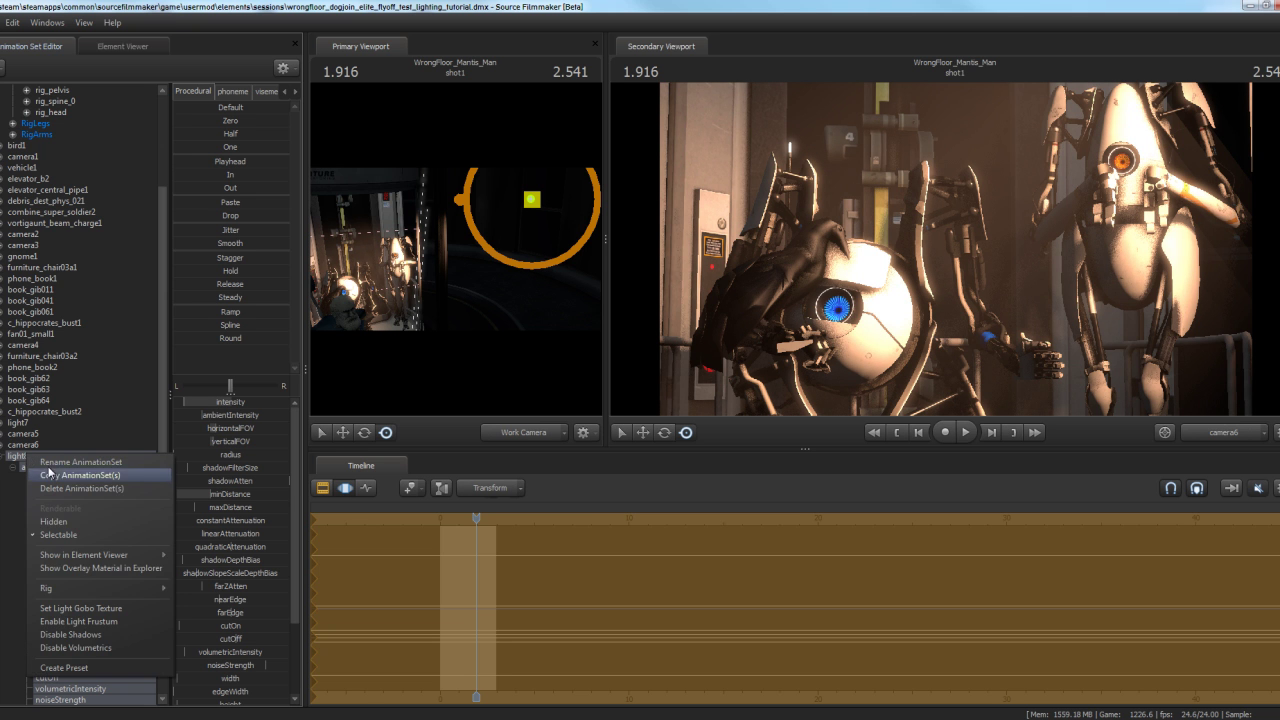
left_click(95, 648)
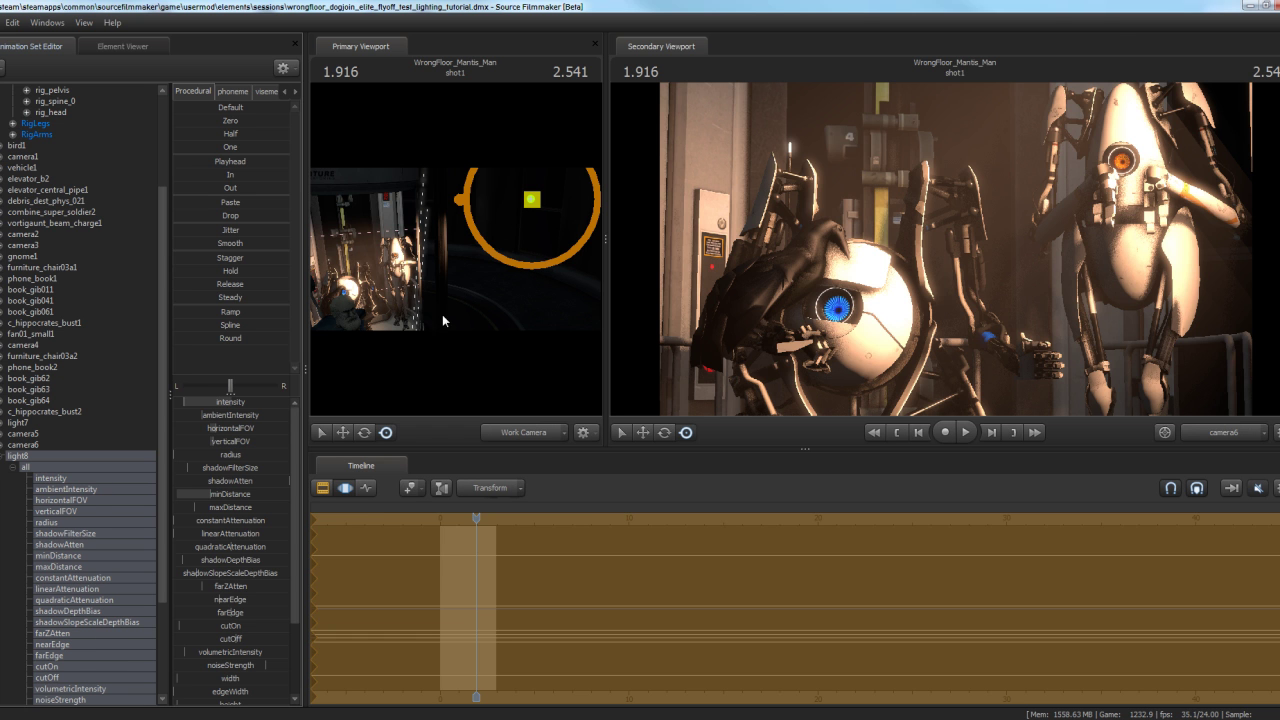
left_click_drag(465, 233, 466, 253)
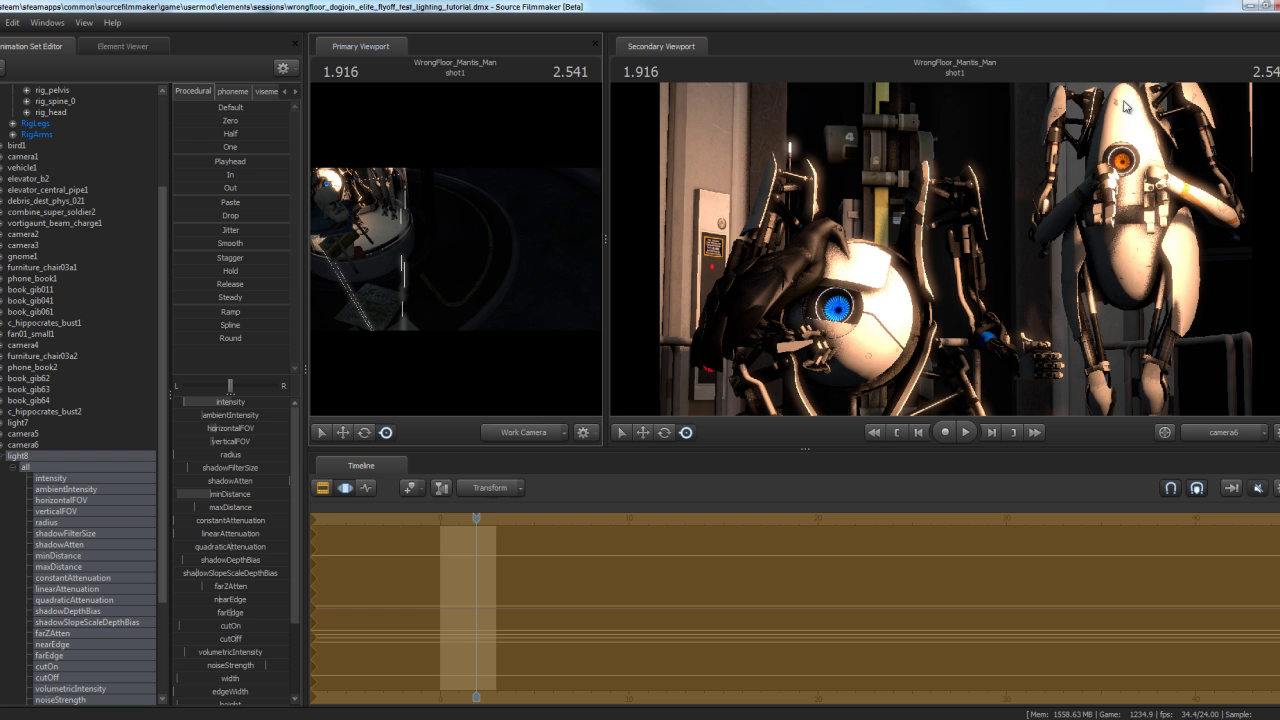
- Balance light8's color_red, color_green and color_blue in the Motion Editor to give it a neutral white light
left_click(345, 488)
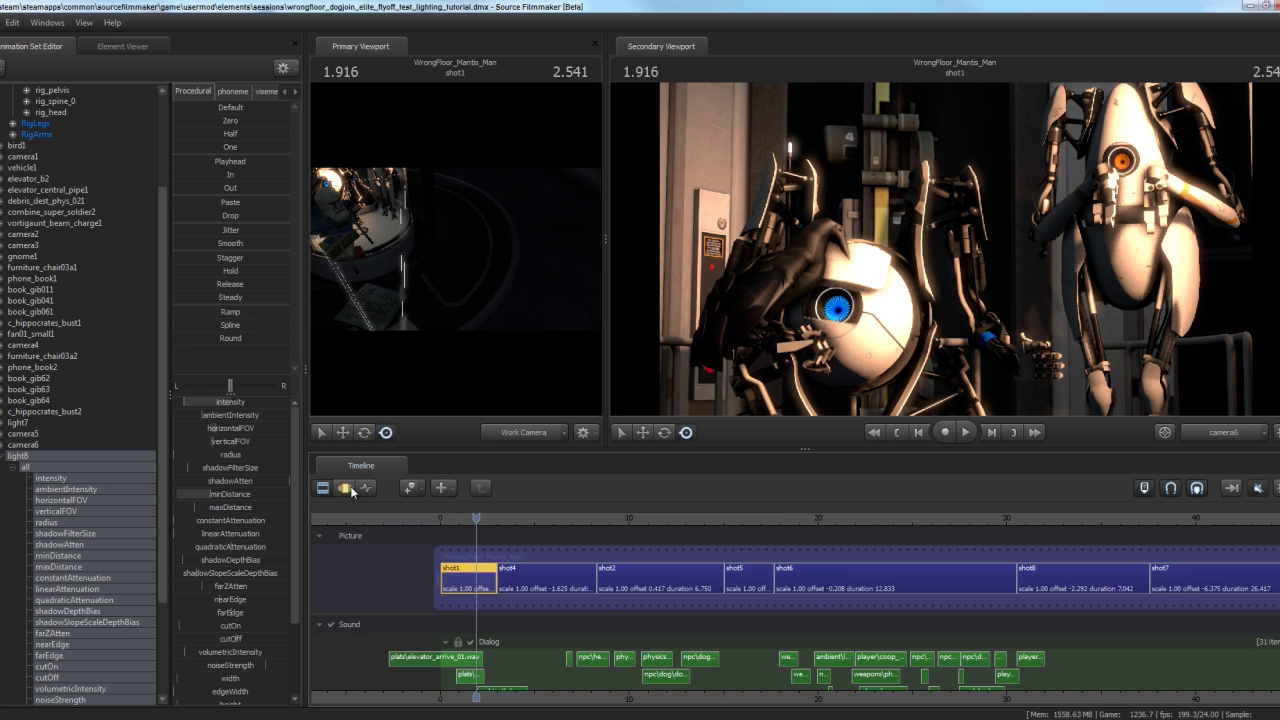
left_click(355, 488)
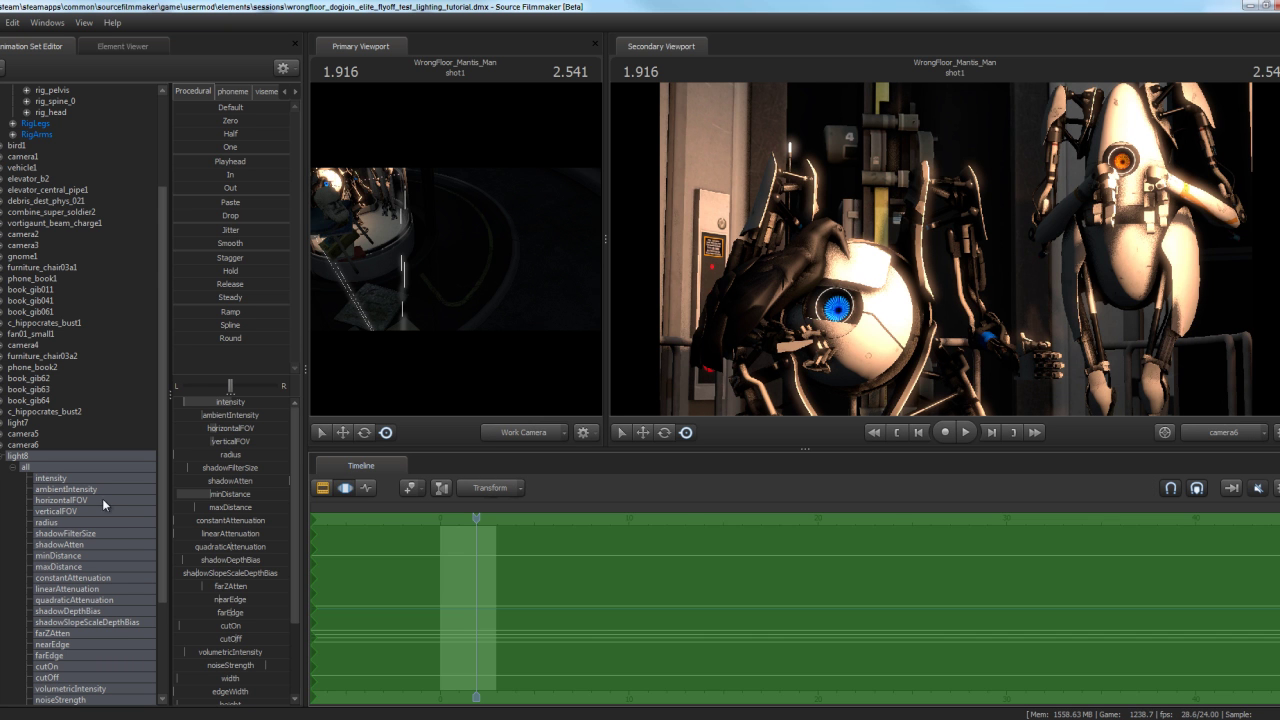
scroll(110, 498, "down", 4)
left_click_drag(297, 593, 236, 633)
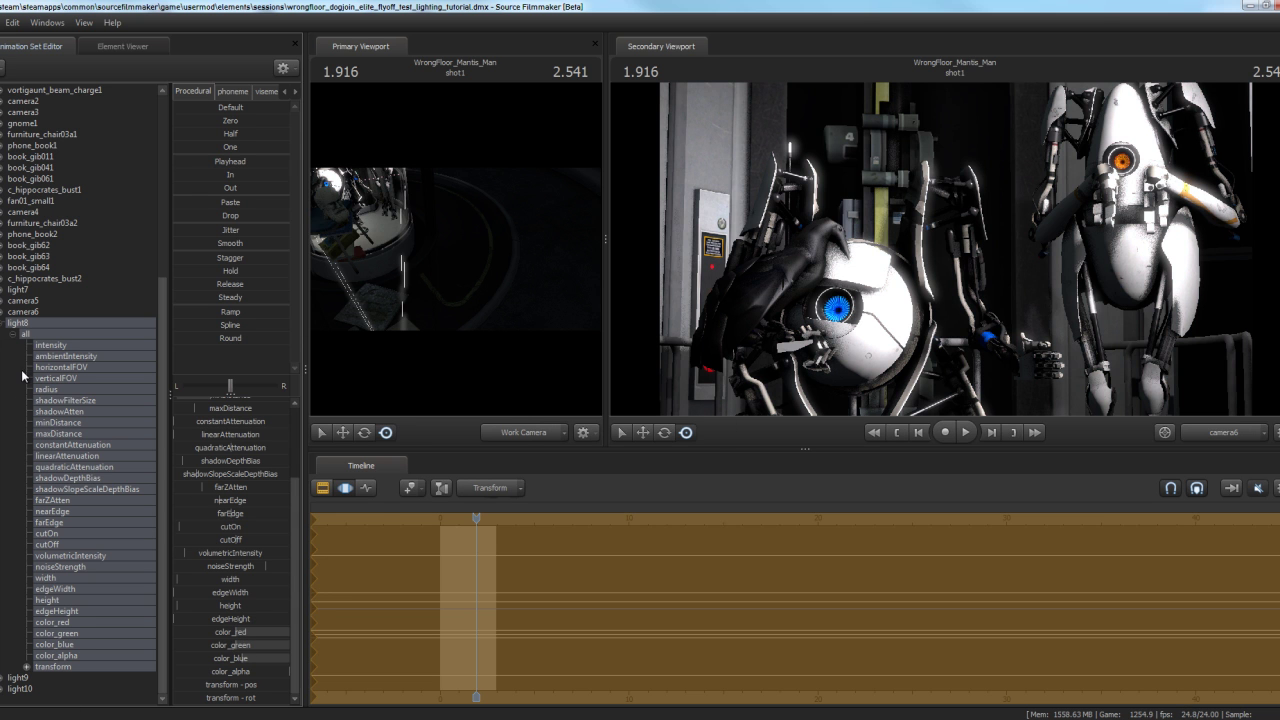
left_click(27, 322)
scroll(208, 609, "down", 1)
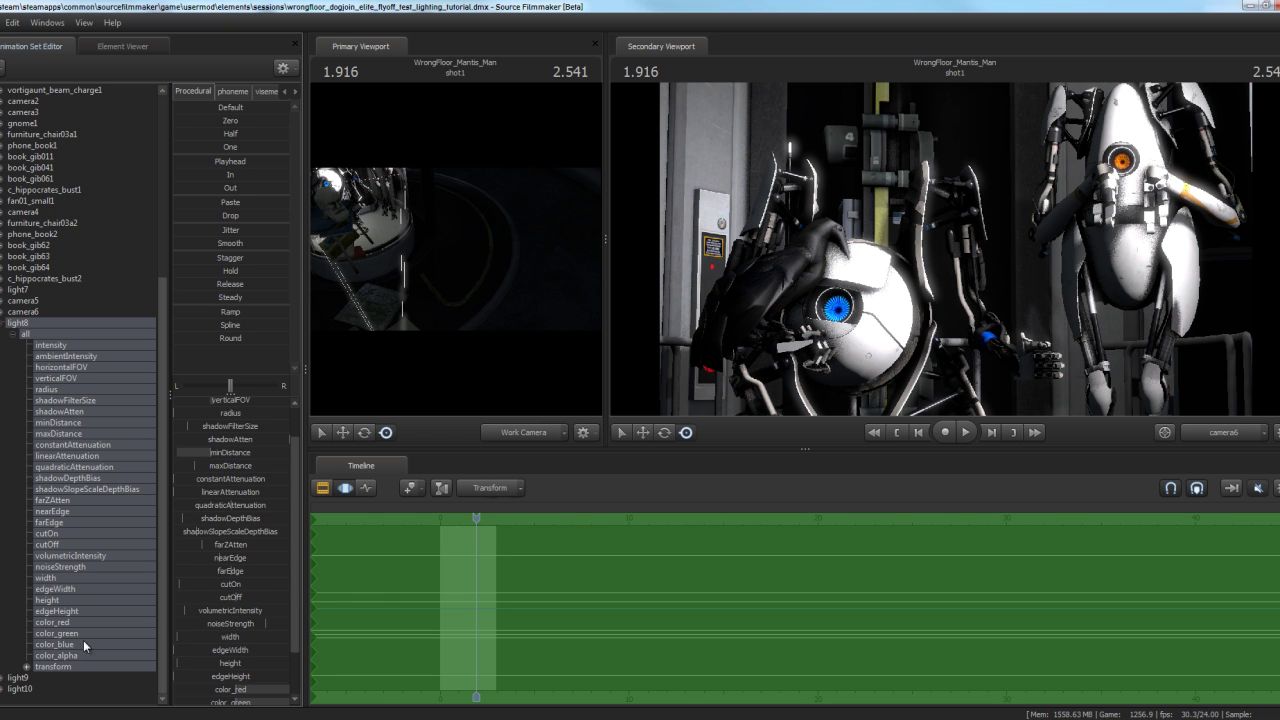
- Select light9 and raise its intensity
left_click(37, 678)
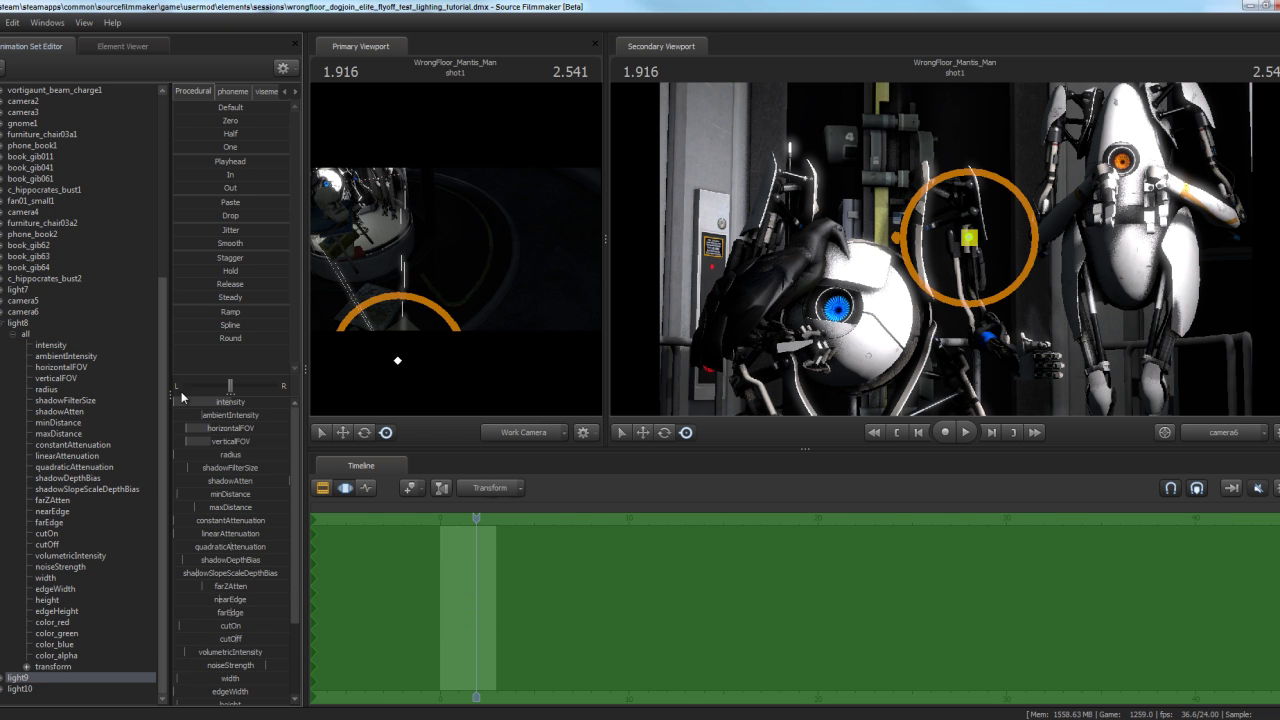
left_click_drag(178, 398, 255, 398)
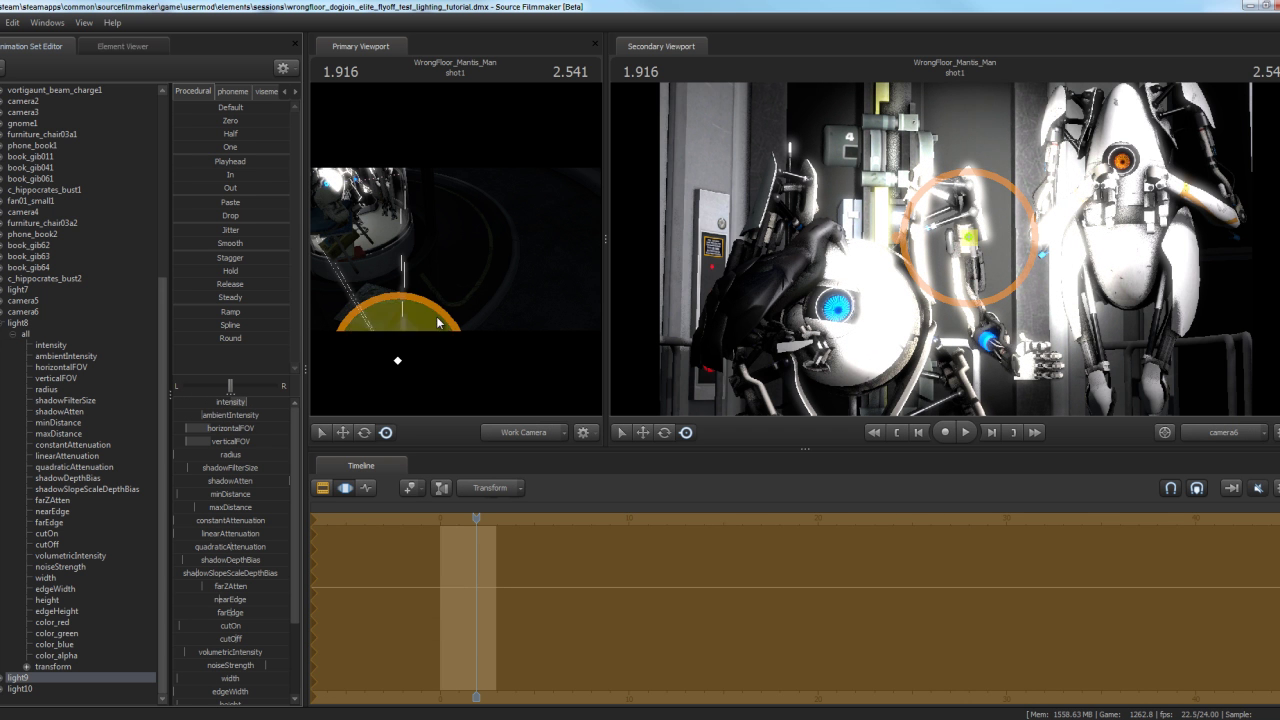
left_click_drag(485, 257, 514, 238)
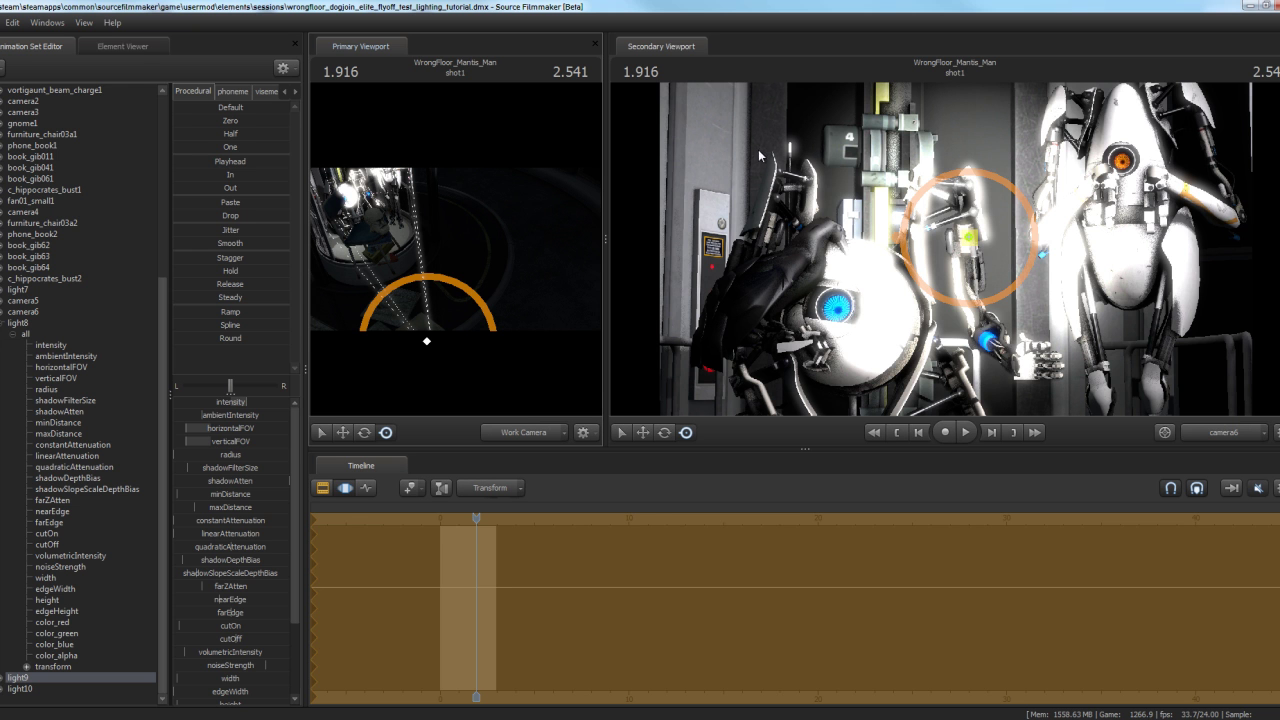
- Move light9 away from between the robots to the side of the elevator tube and adjust its direction
mouse_move(969, 241)
left_mouse_down()
mouse_move(936, 258)
mouse_move(946, 249)
left_mouse_up()
left_click_drag(585, 280, 571, 318)
left_click_drag(382, 282, 508, 282)
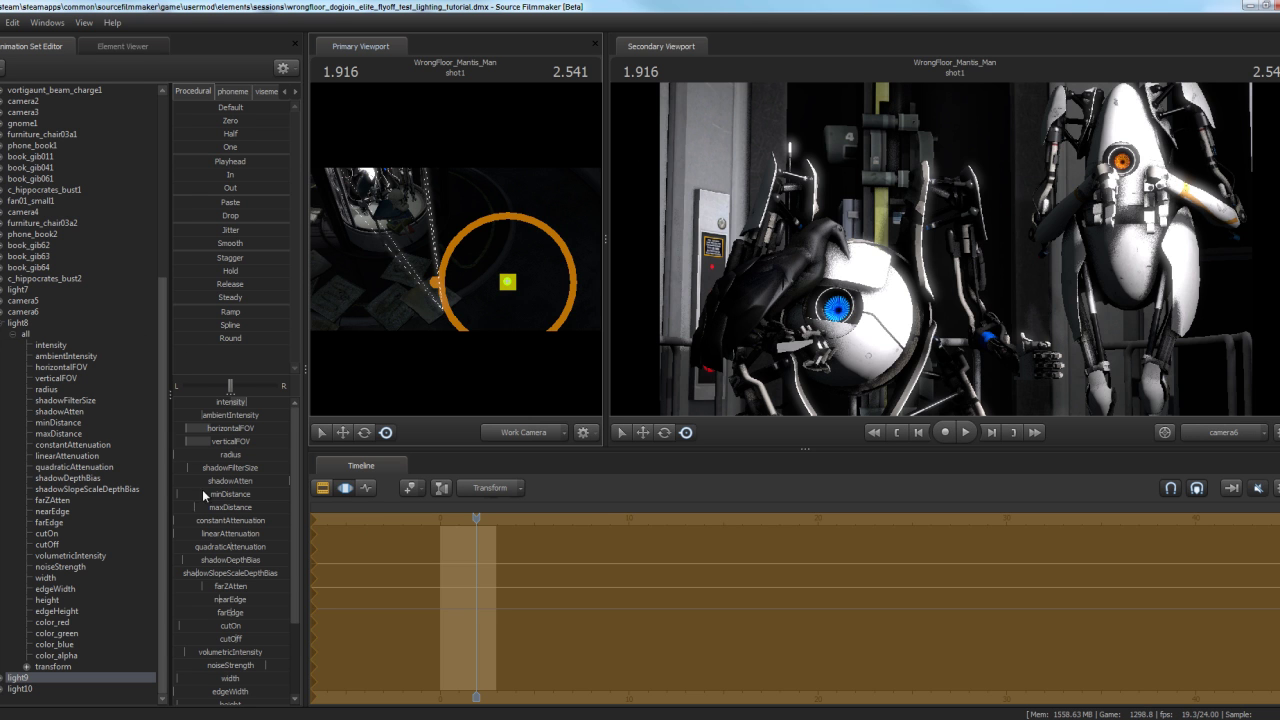
left_click(18, 679)
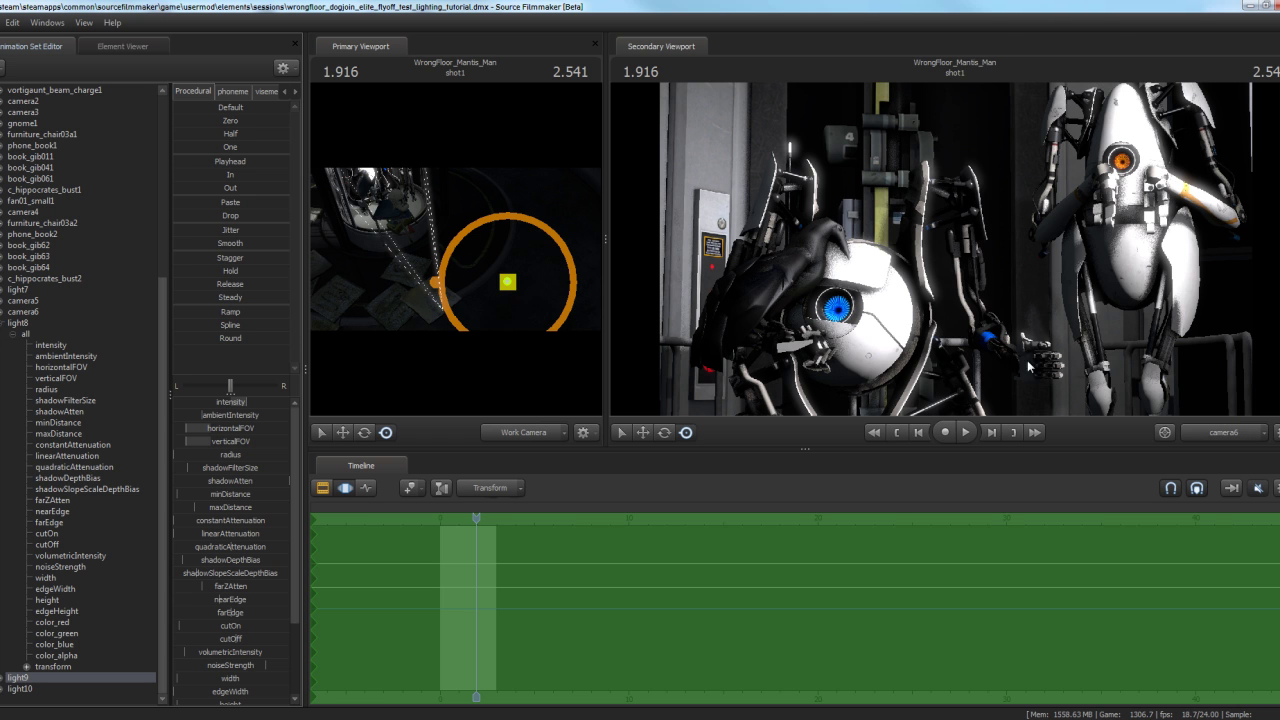
- Shift light9 beside the elevator tube and enable volumetrics on it
left_click(485, 287)
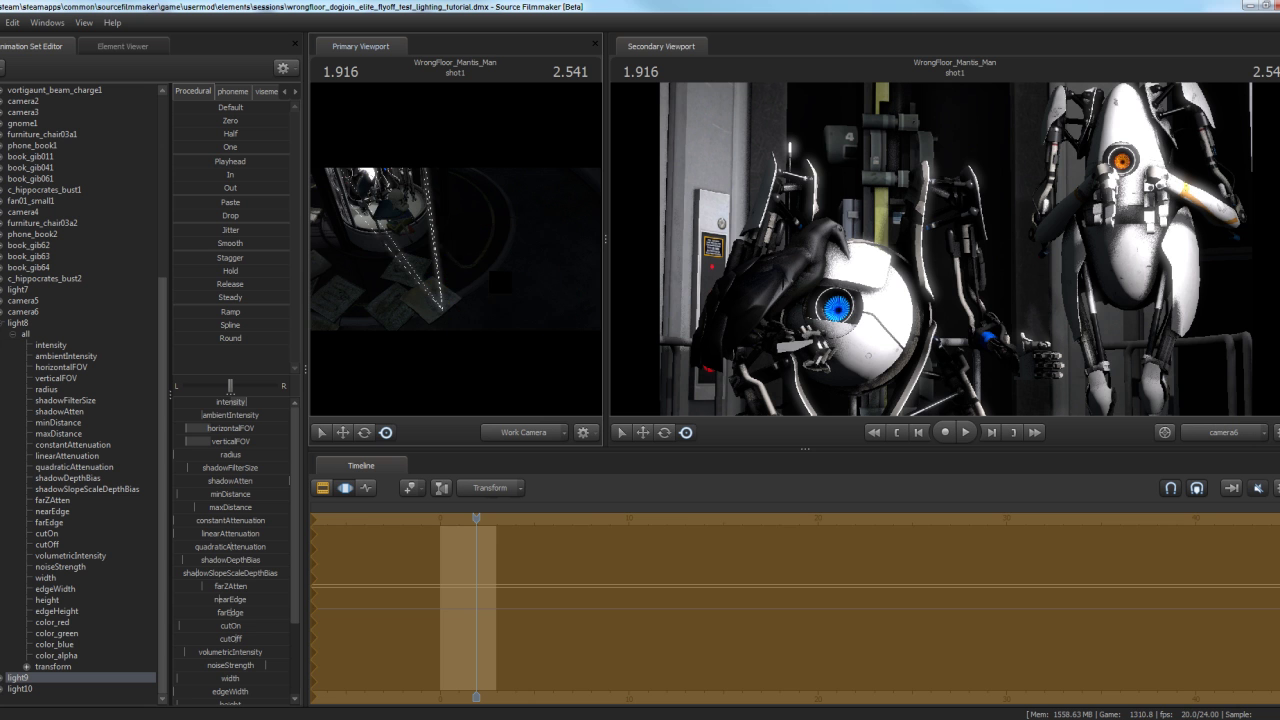
left_click_drag(451, 246, 389, 302)
right_click(68, 679)
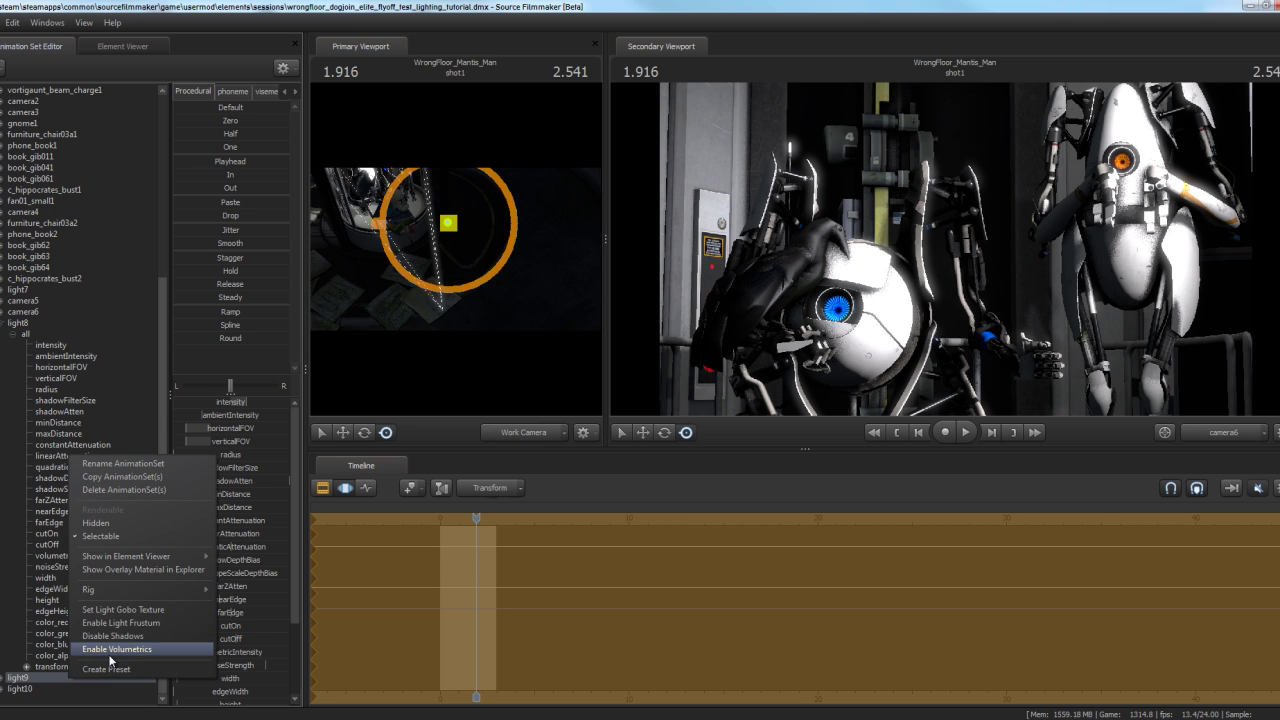
left_click(127, 654)
- Move light9 across to the opposite side of the elevator tube and aim its beam at the robots
left_click_drag(515, 316, 463, 254)
key("w")
key("t")
mouse_move(552, 274)
left_mouse_down()
mouse_move(509, 285)
mouse_move(532, 272)
left_mouse_up()
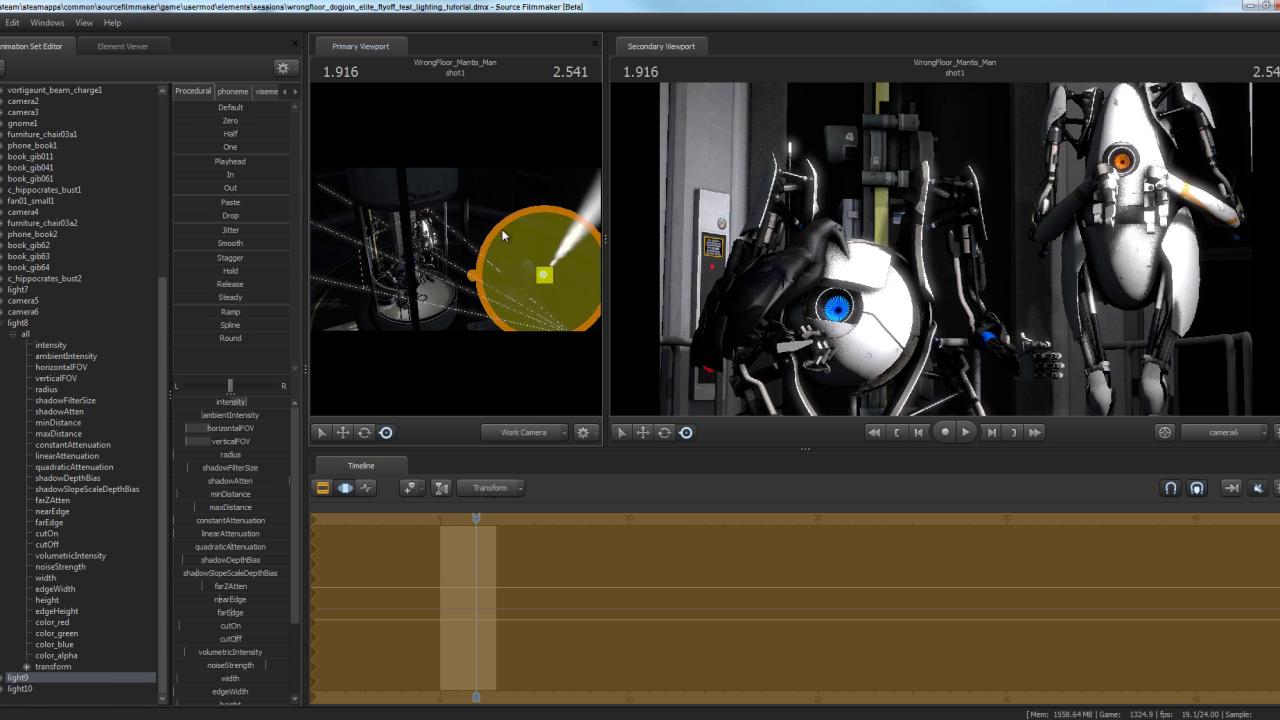
left_click_drag(544, 275, 315, 322)
left_click_drag(450, 245, 402, 288)
left_click_drag(422, 336, 346, 291)
- Try different minDistance and maxDistance amounts on light8
mouse_move(70, 422)
left_mouse_down()
mouse_move(149, 422)
mouse_move(49, 421)
left_mouse_up()
mouse_move(253, 400)
left_mouse_down()
mouse_move(290, 400)
mouse_move(168, 398)
mouse_move(272, 400)
left_mouse_up()
key("ctrl+z")
left_click_drag(401, 281, 355, 288)
left_click_drag(455, 249, 455, 251)
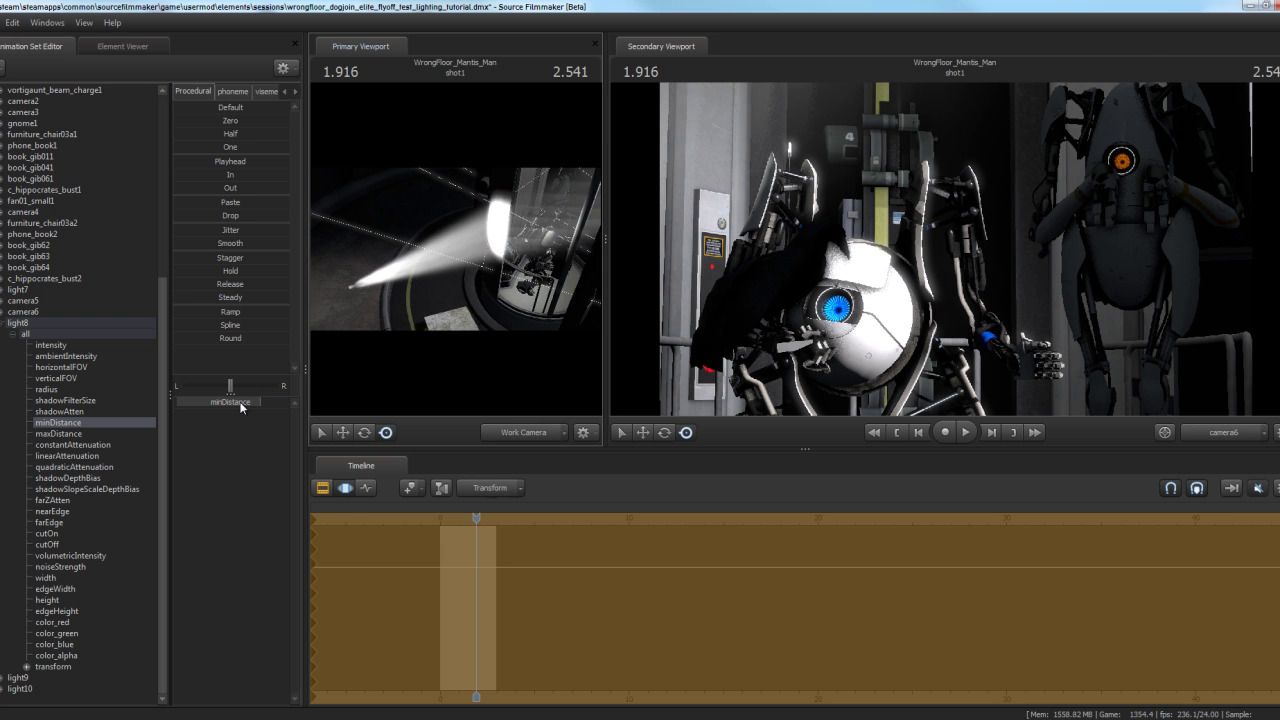
mouse_move(236, 401)
left_mouse_down()
mouse_move(212, 401)
mouse_move(255, 401)
mouse_move(204, 401)
left_mouse_up()
left_click(30, 312)
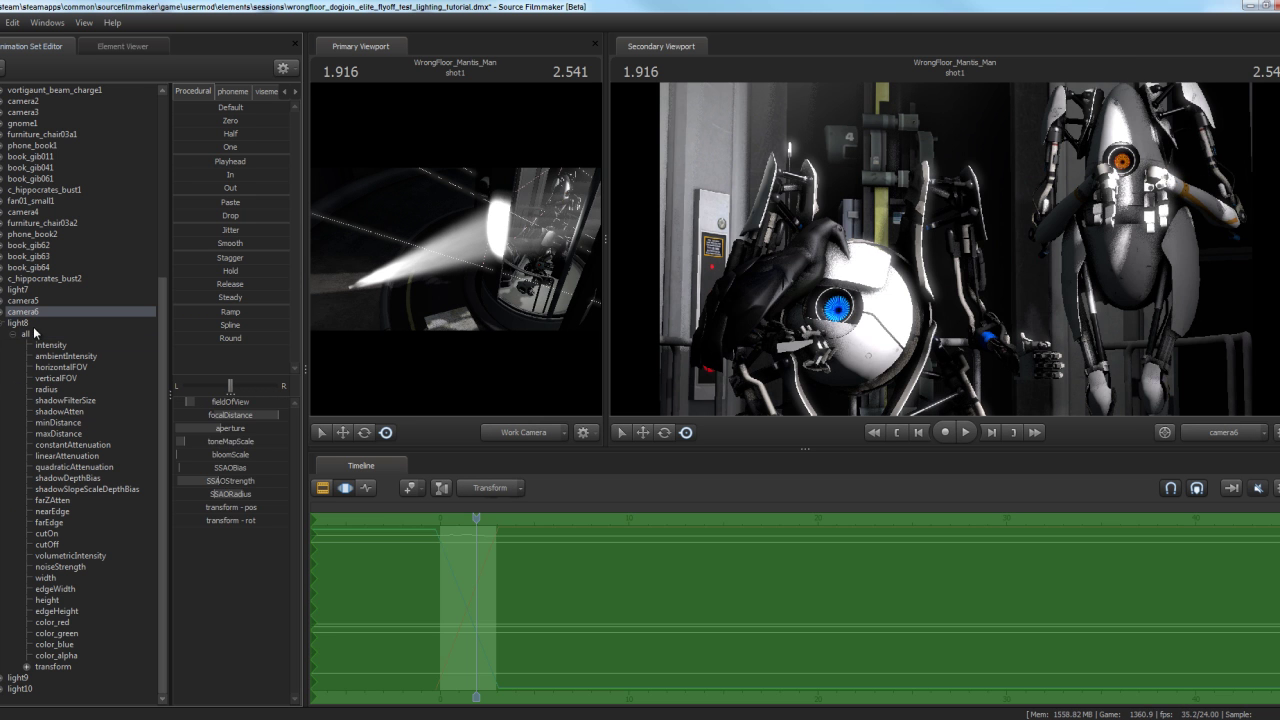
left_click(52, 321)
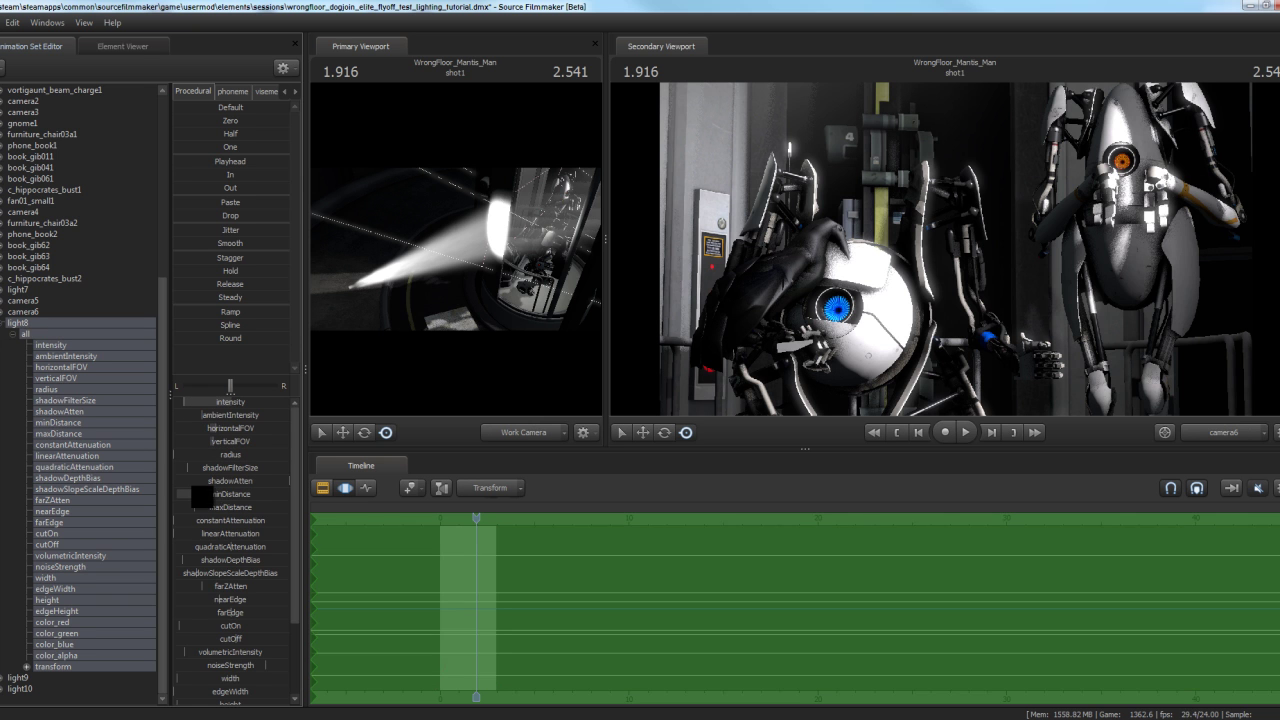
left_click_drag(214, 495, 391, 335)
key("s")
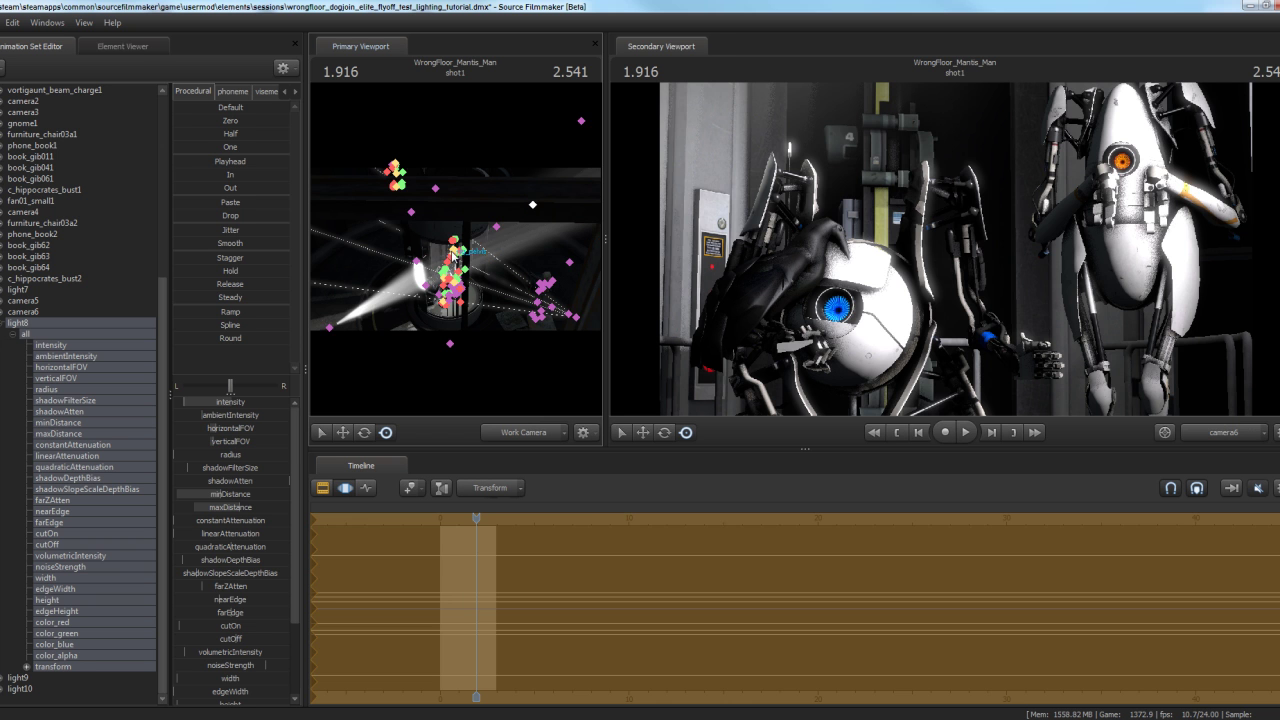
- Undo the latest distance changes made to light8
key("ctrl+z")
key("ctrl+z")
key("ctrl+z")
key("ctrl+z")
key("ctrl+z")
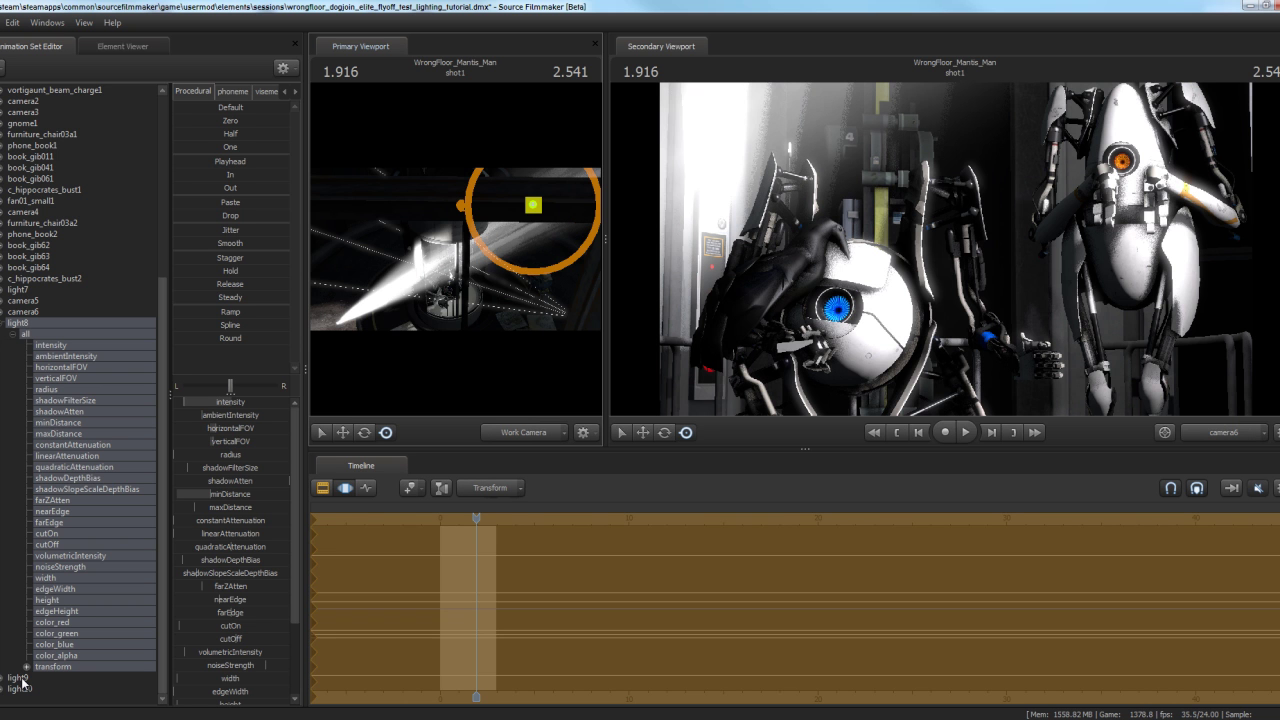
- Raise light9's minDistance so its beam starts nearer the tube, and widen its horizontalFOV and verticalFOV
left_click(55, 677)
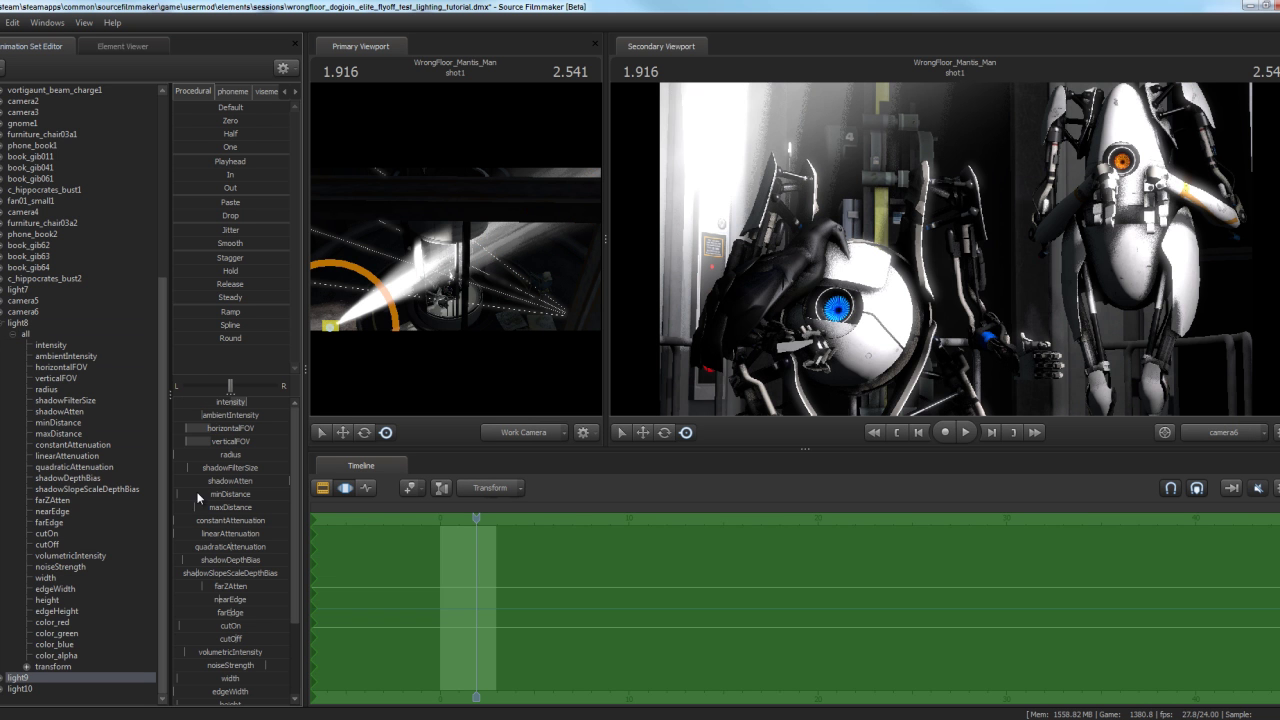
left_click_drag(196, 494, 226, 494)
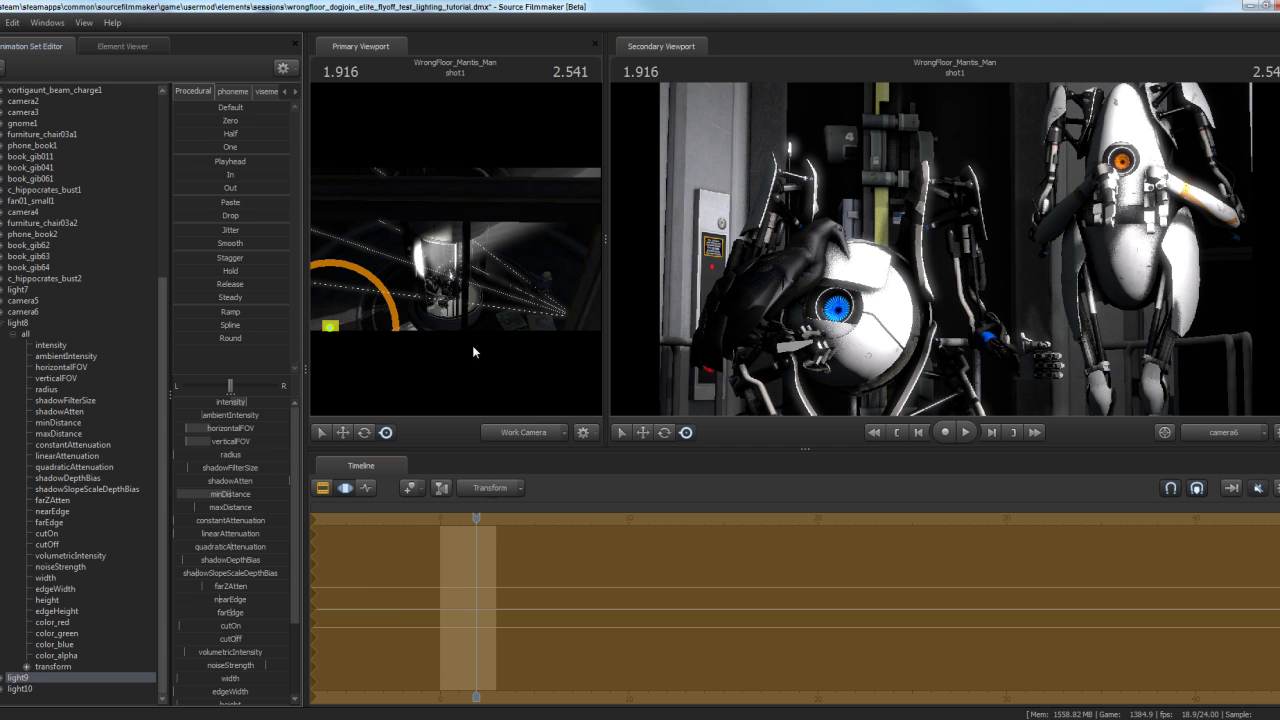
left_click_drag(502, 264, 488, 264)
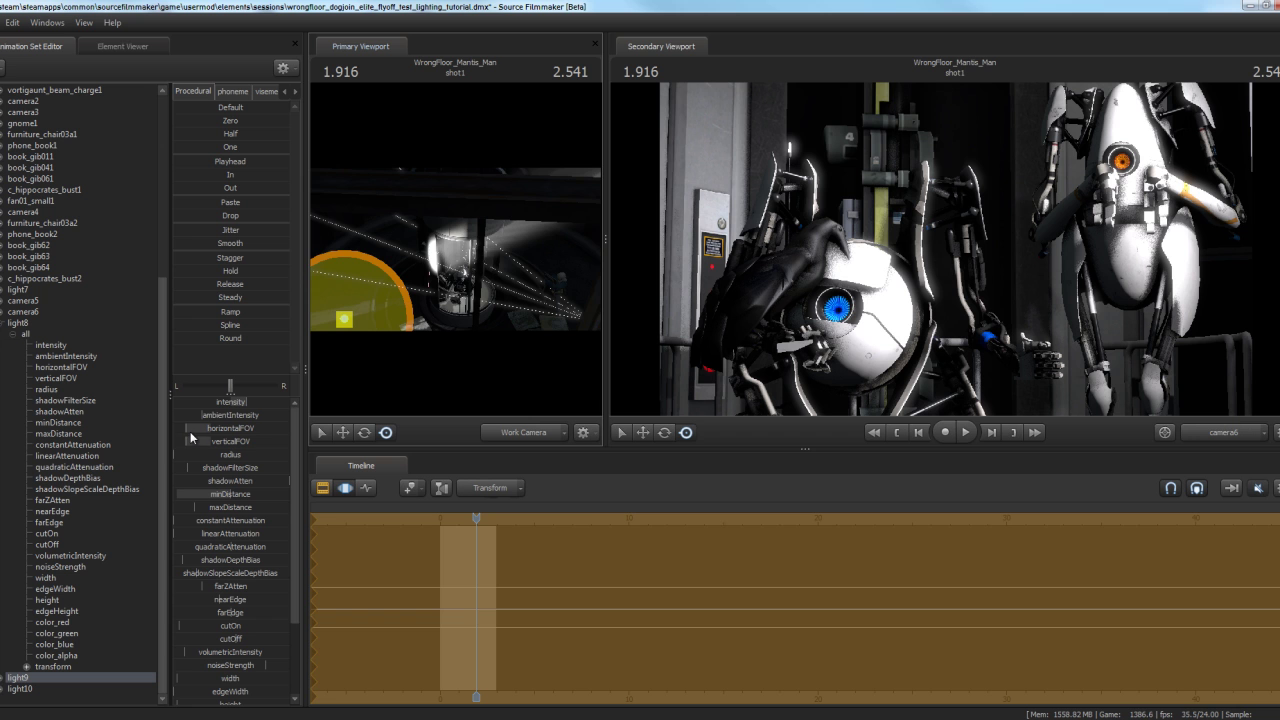
left_click_drag(194, 425, 201, 426)
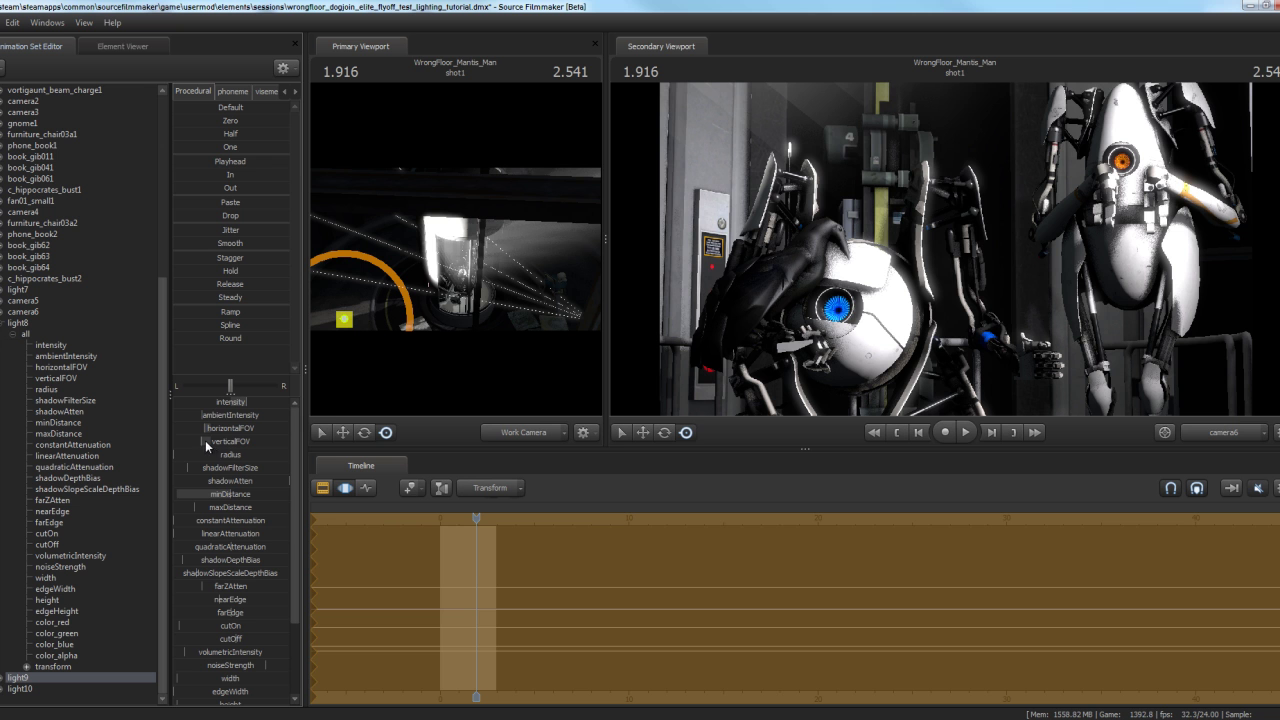
mouse_move(206, 442)
left_mouse_down()
mouse_move(232, 441)
mouse_move(213, 424)
left_mouse_up()
- Reposition light9 around the elevator tube and re-aim it so it lights both robots
left_click_drag(332, 292, 334, 297)
left_click_drag(490, 283, 381, 253)
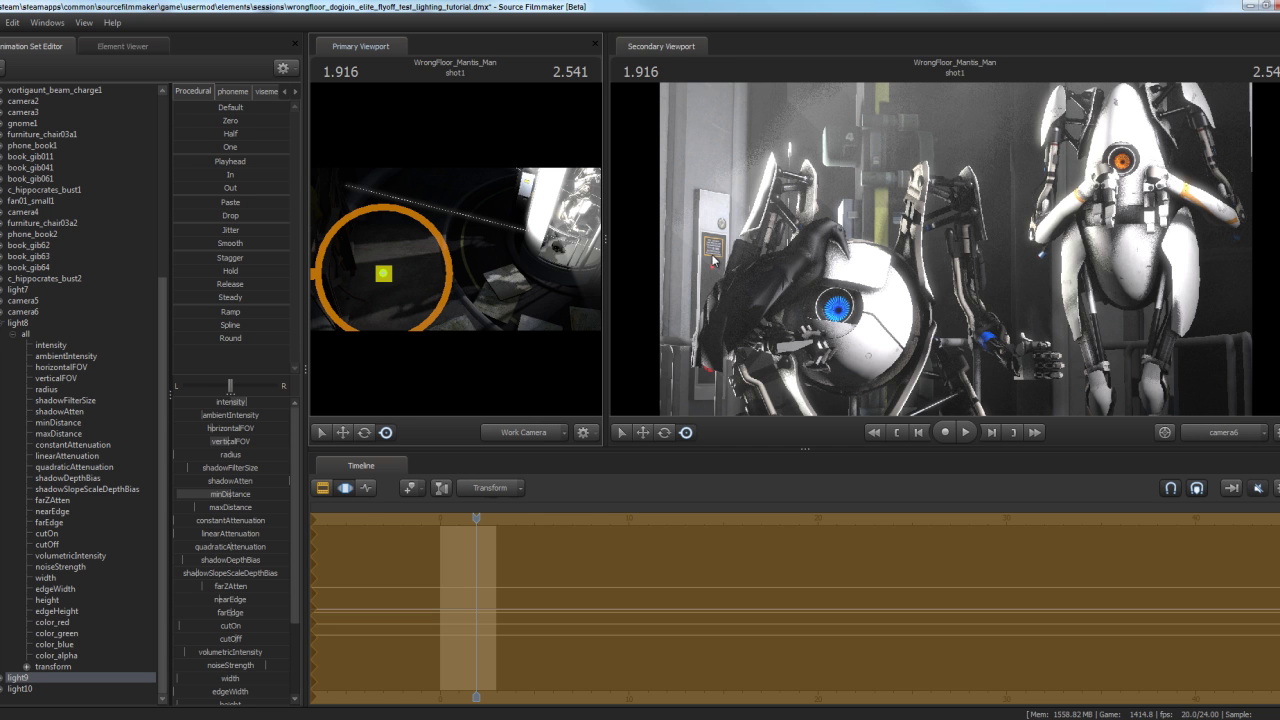
left_click_drag(525, 233, 560, 215)
left_click_drag(498, 252, 456, 246)
left_click_drag(481, 308, 455, 248)
left_click_drag(411, 316, 448, 300)
left_click_drag(400, 240, 460, 256)
- With the playhead at 1.666, shift light9 sideways and widen its horizontalFOV and verticalFOV further
mouse_move(480, 522)
left_mouse_down()
mouse_move(499, 518)
mouse_move(462, 520)
mouse_move(475, 520)
left_mouse_up()
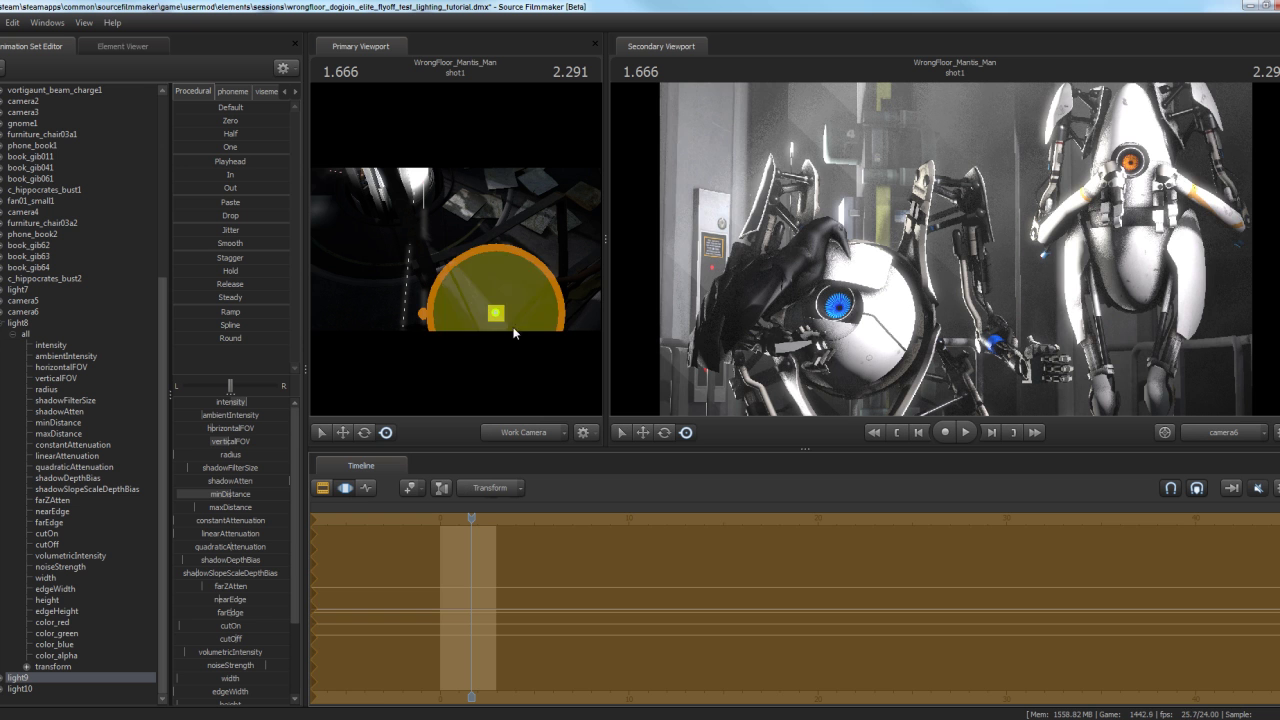
mouse_move(509, 313)
left_mouse_down()
mouse_move(456, 312)
mouse_move(492, 332)
mouse_move(460, 317)
mouse_move(369, 317)
mouse_move(436, 316)
mouse_move(420, 315)
mouse_move(457, 300)
mouse_move(464, 314)
left_mouse_up()
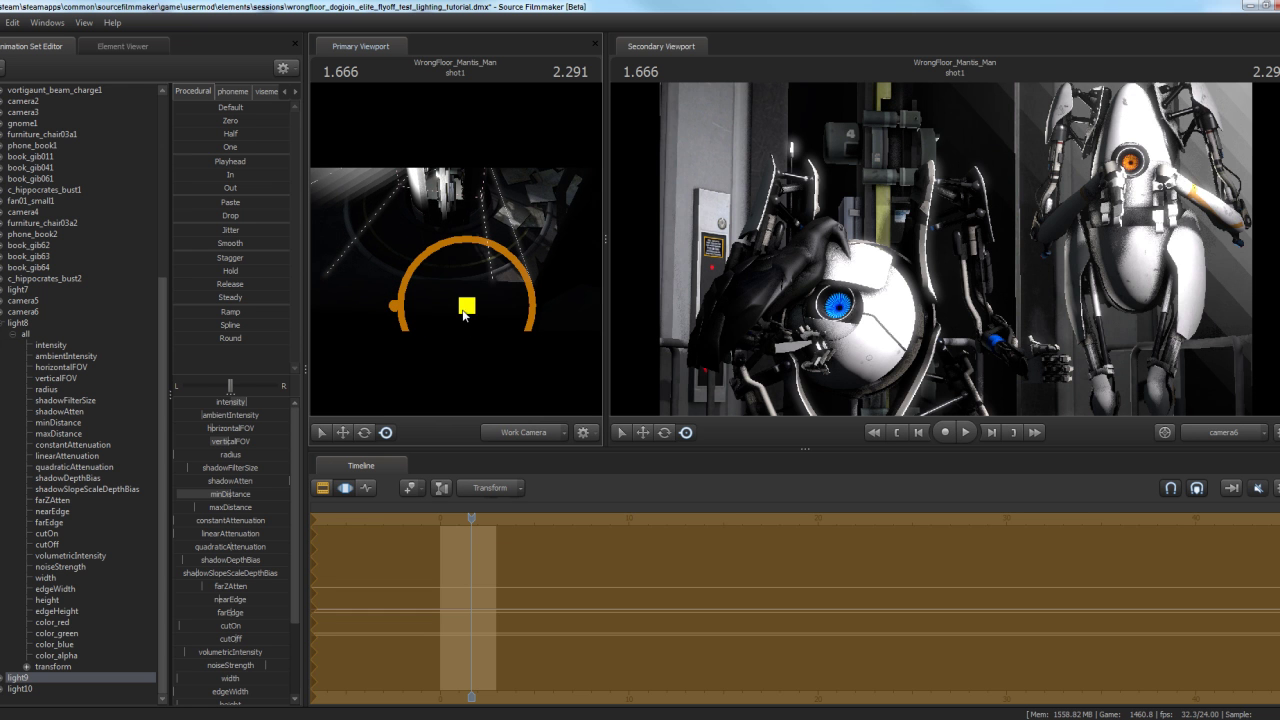
left_click_drag(219, 428, 255, 439)
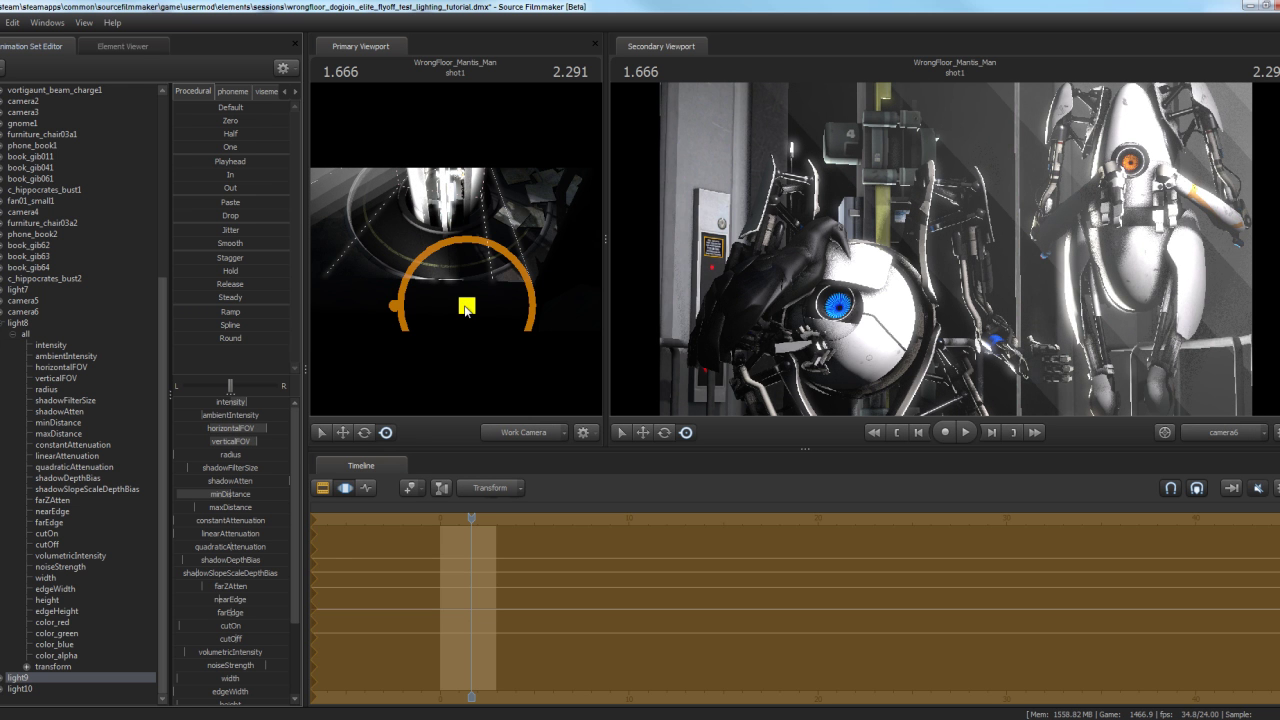
left_click_drag(477, 307, 519, 306)
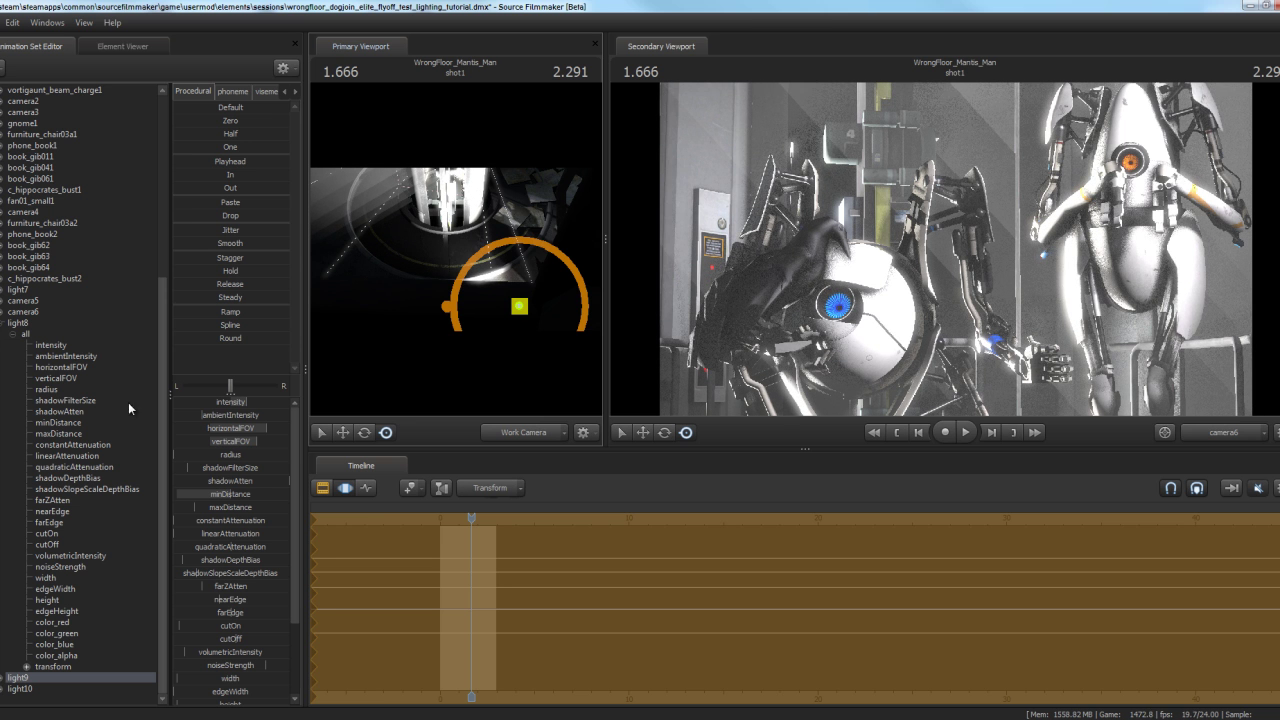
- Reduce light9's intensity to a soft fill level and nudge its position slightly
left_click_drag(239, 403, 192, 397)
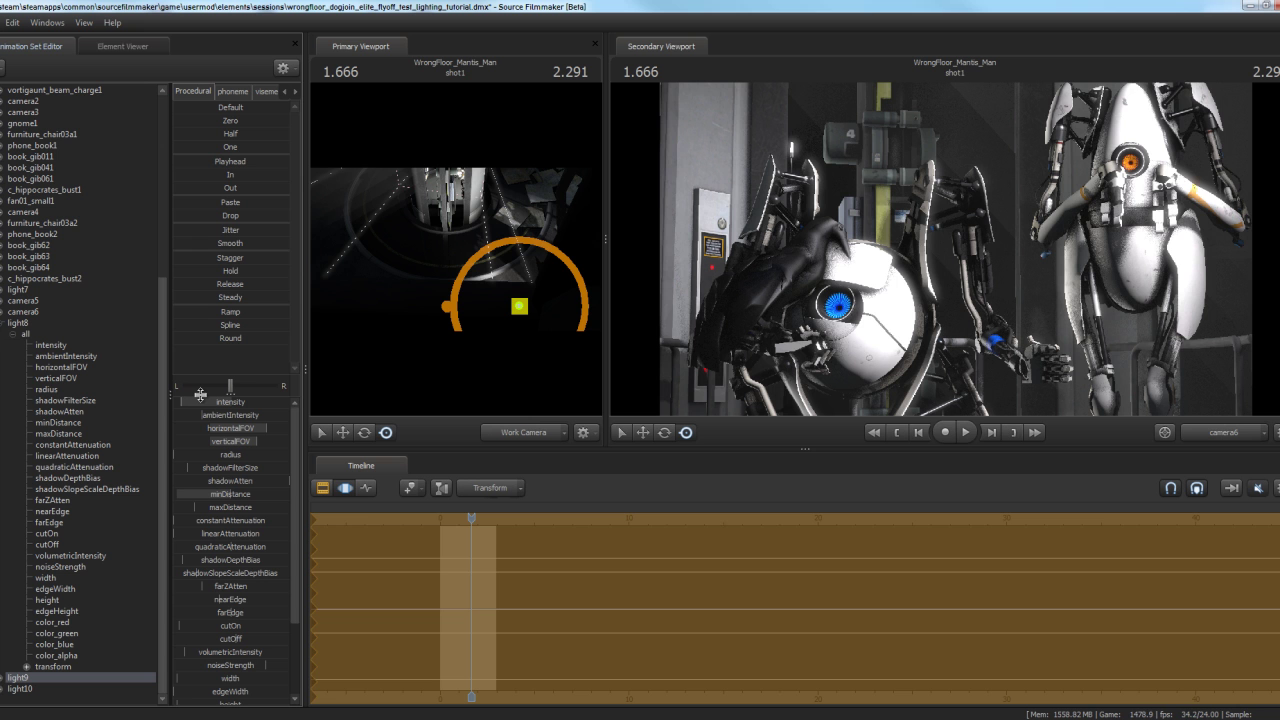
left_click_drag(199, 405, 212, 404)
mouse_move(517, 307)
left_mouse_down()
mouse_move(509, 294)
mouse_move(527, 298)
left_mouse_up()
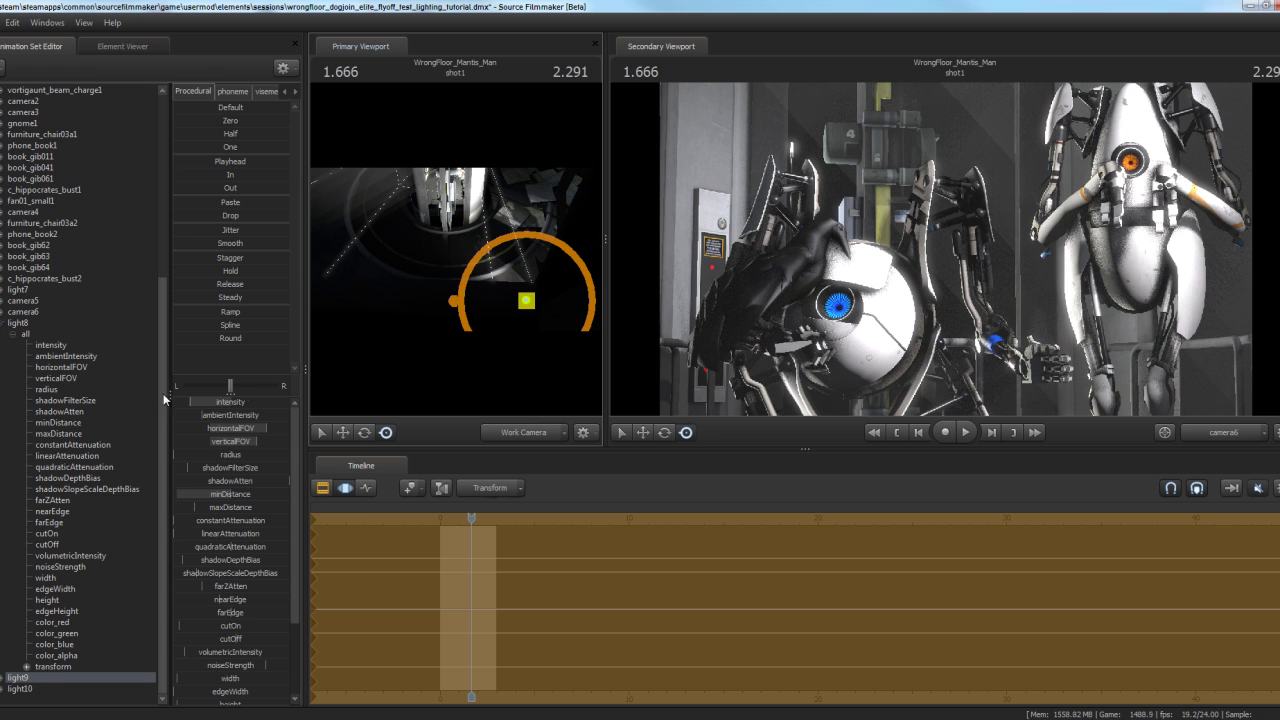
- Disable volumetrics on light9 and move the playhead to 1.875
right_click(31, 679)
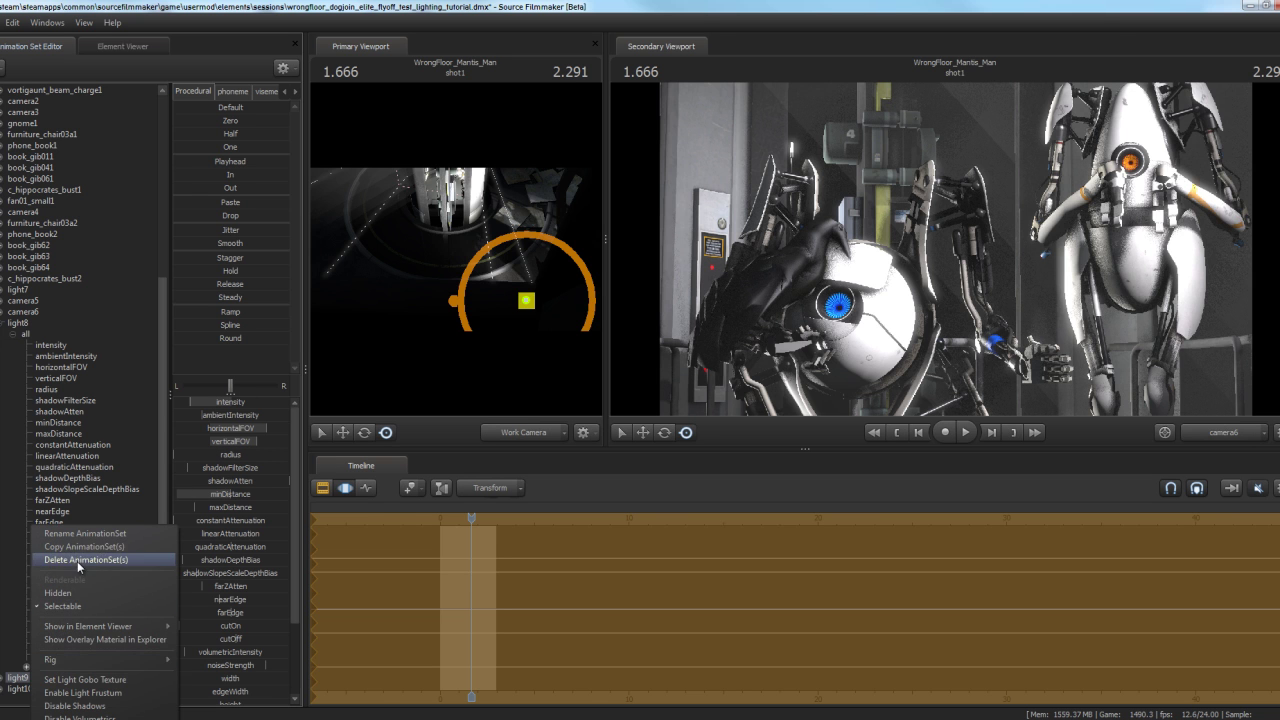
left_click(90, 716)
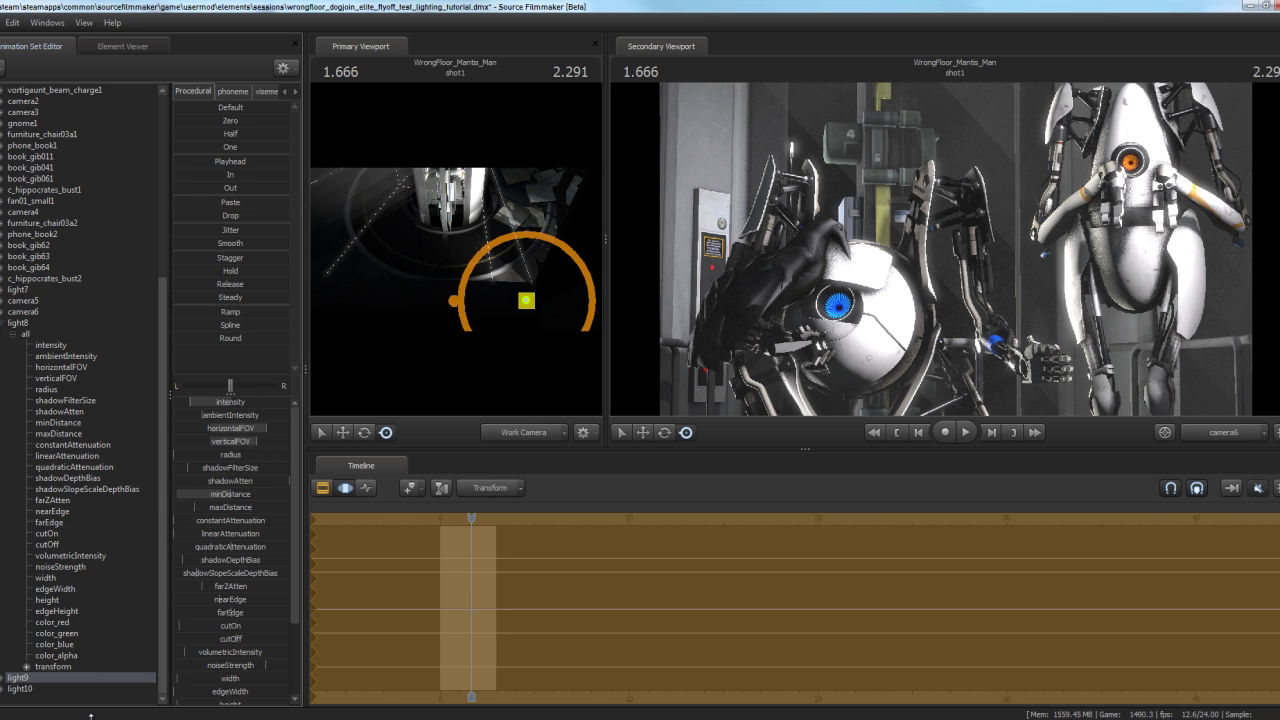
left_click_drag(472, 520, 480, 526)
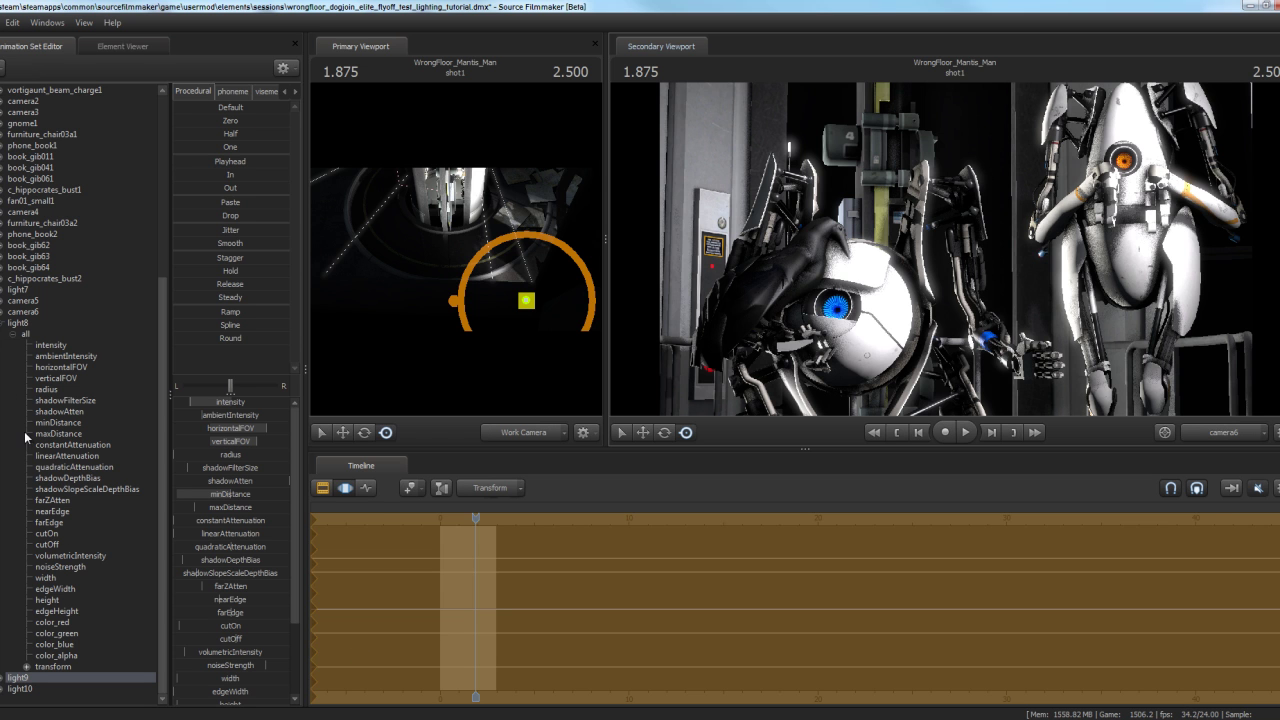
- Tint light8 warm orange by raising color_red above color_green and keeping color_blue lowest
left_click(18, 323)
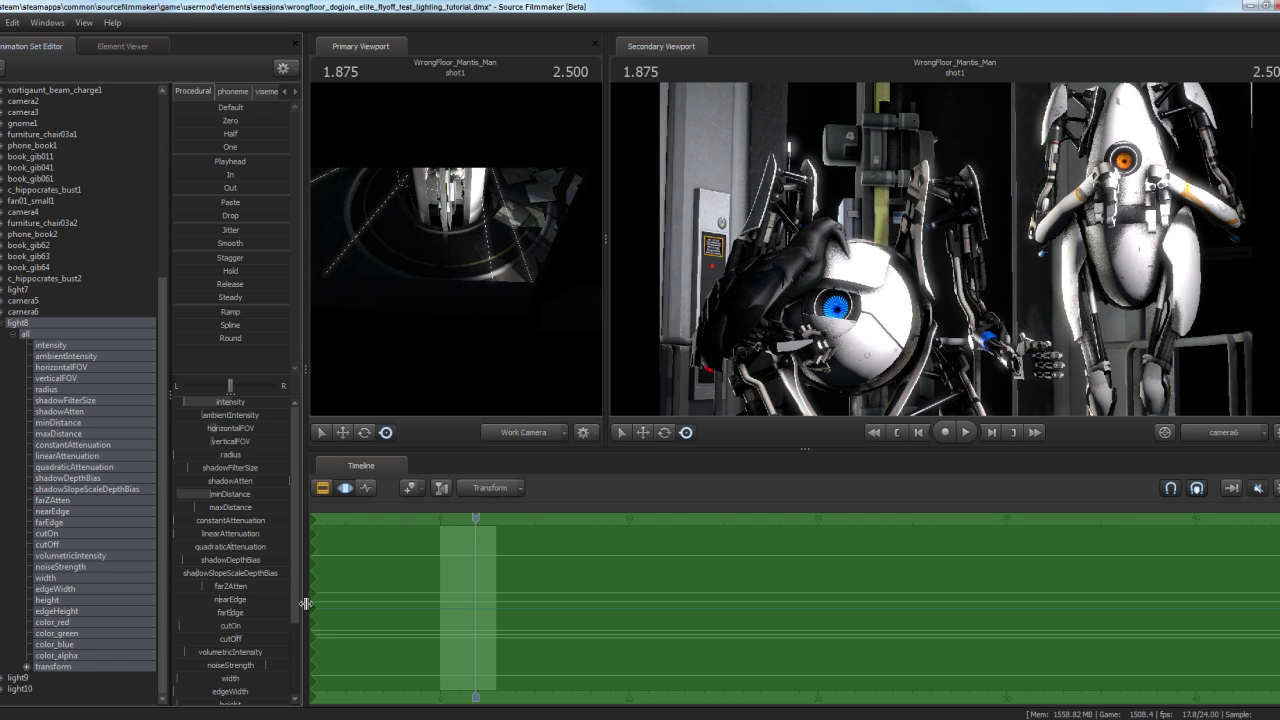
scroll(296, 602, "down", 3)
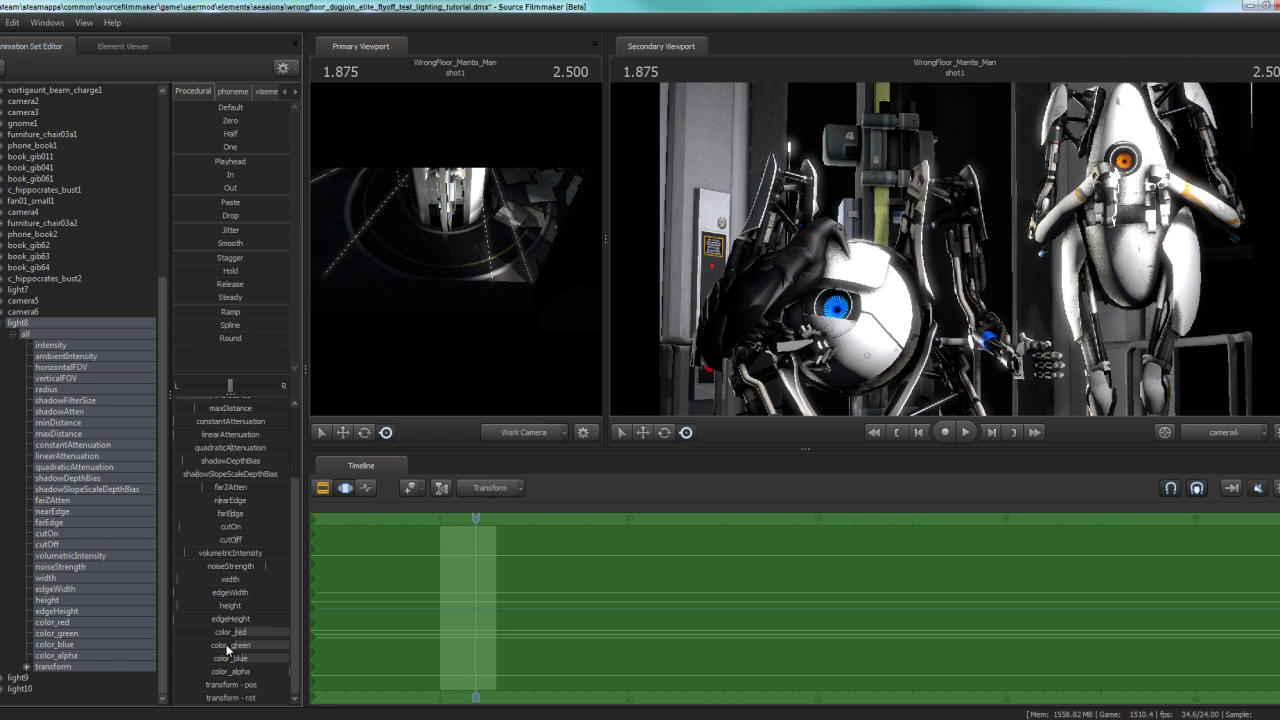
mouse_move(226, 628)
left_mouse_down()
mouse_move(253, 653)
mouse_move(227, 658)
mouse_move(252, 664)
mouse_move(174, 654)
mouse_move(195, 649)
mouse_move(206, 663)
mouse_move(232, 640)
mouse_move(235, 659)
mouse_move(230, 650)
left_mouse_up()
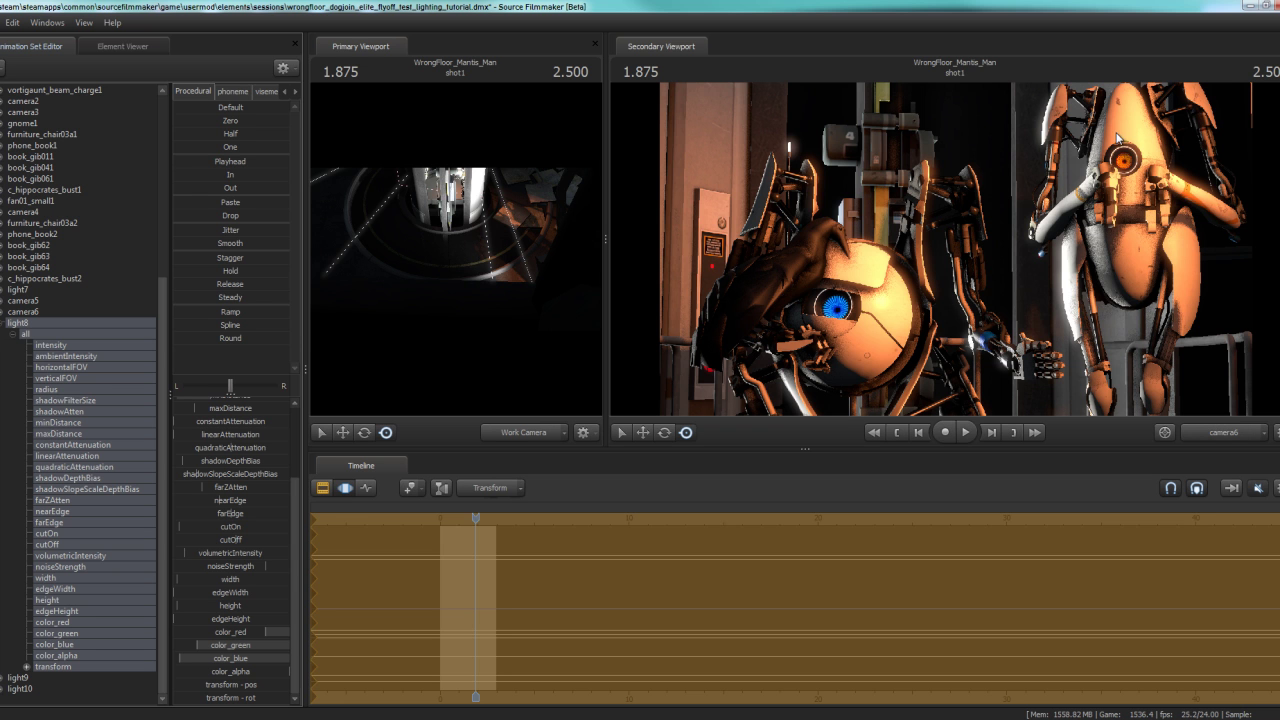
- Select light9 and shift it farther around the side of the elevator tube
left_click(20, 678)
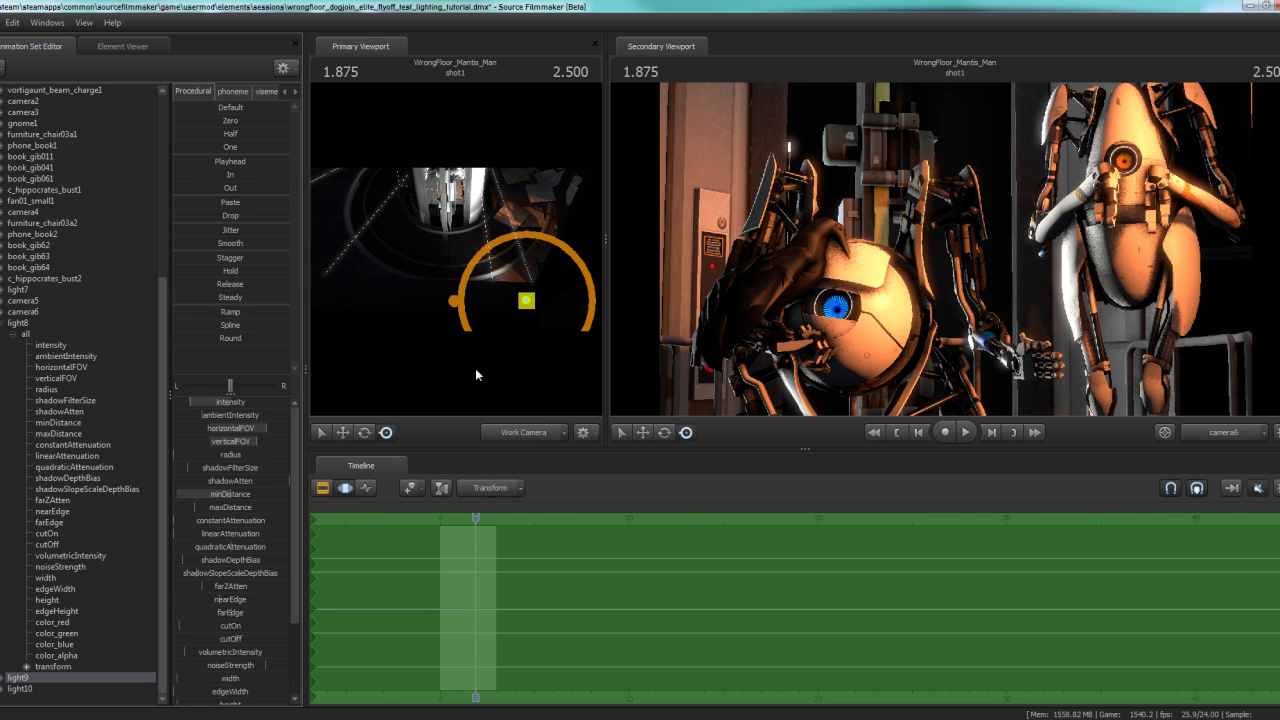
left_click_drag(477, 344, 457, 243)
mouse_move(492, 306)
left_mouse_down()
mouse_move(389, 311)
mouse_move(503, 300)
mouse_move(470, 327)
left_mouse_up()
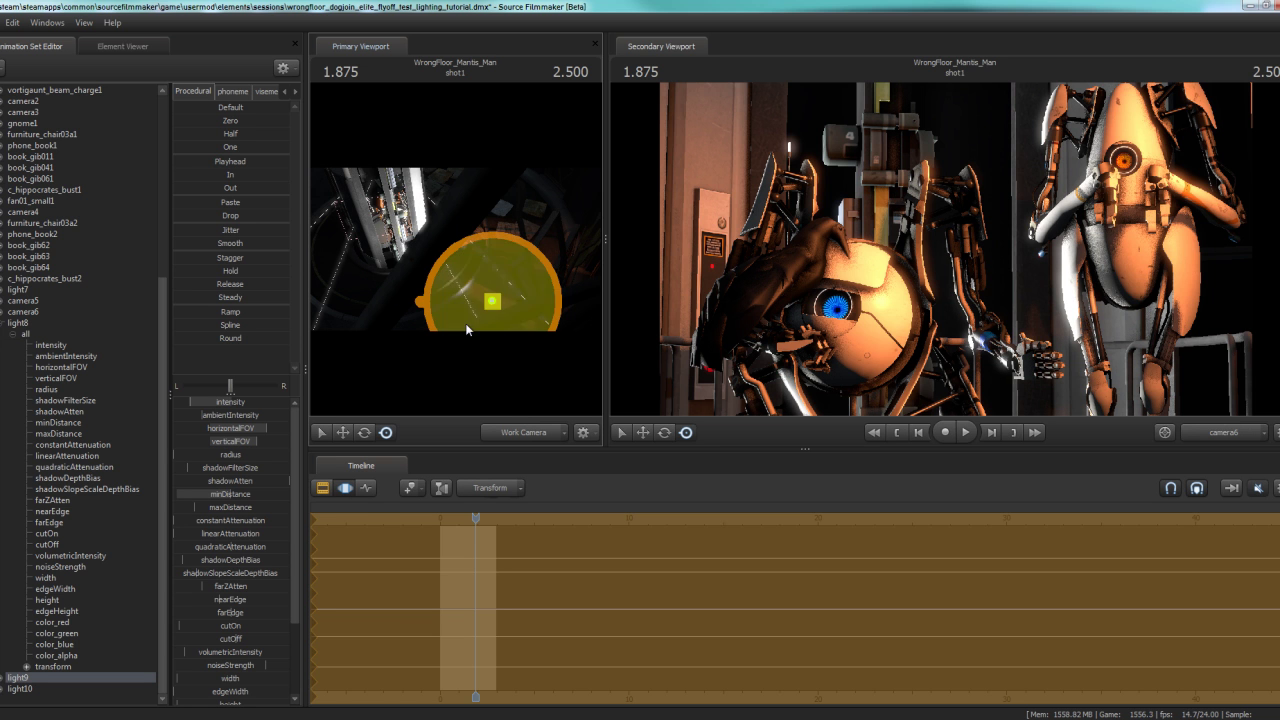
- Enable volumetrics on light9 and raise its minDistance so the beam clears the nearby geometry
right_click(37, 687)
left_click(95, 655)
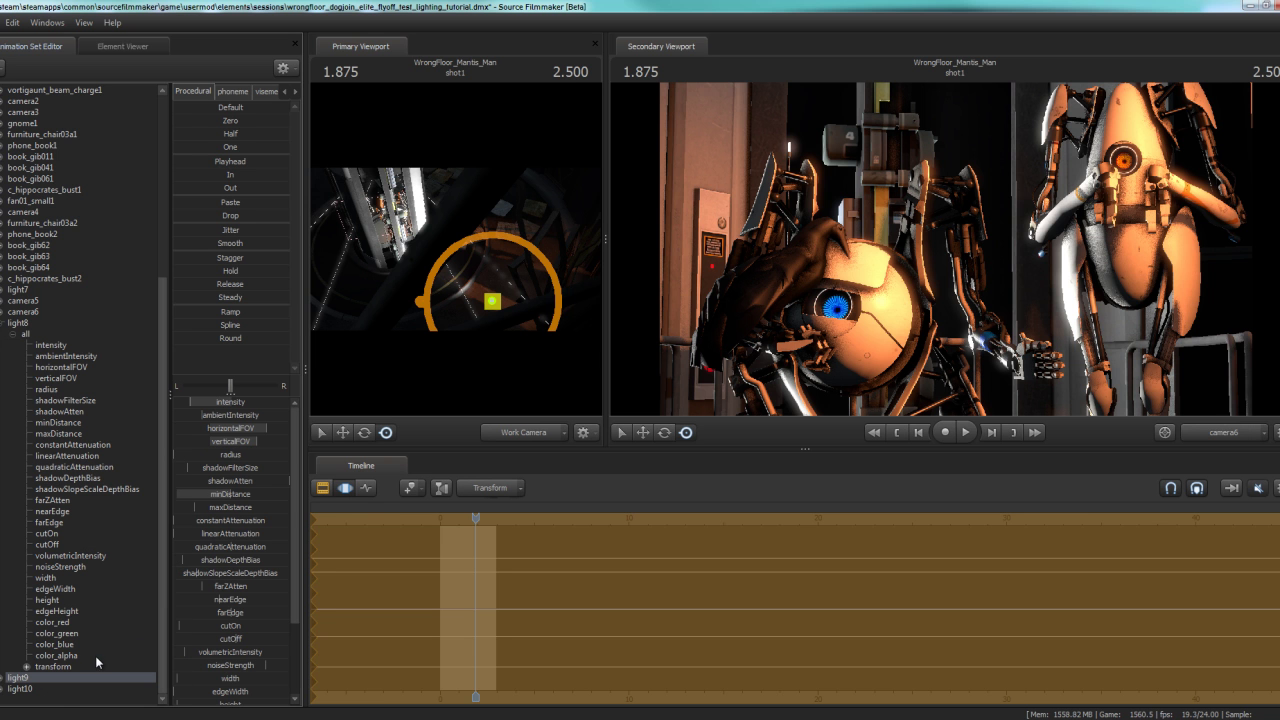
left_click_drag(412, 374, 456, 249)
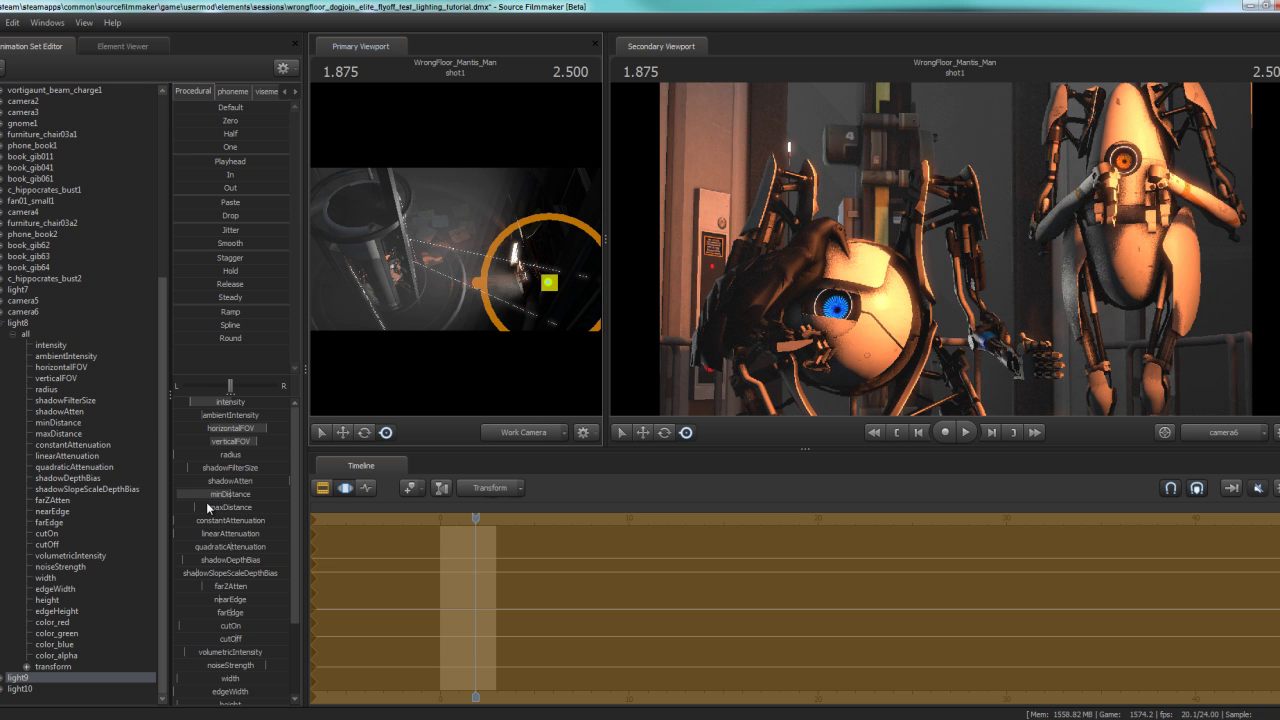
left_click_drag(222, 494, 264, 494)
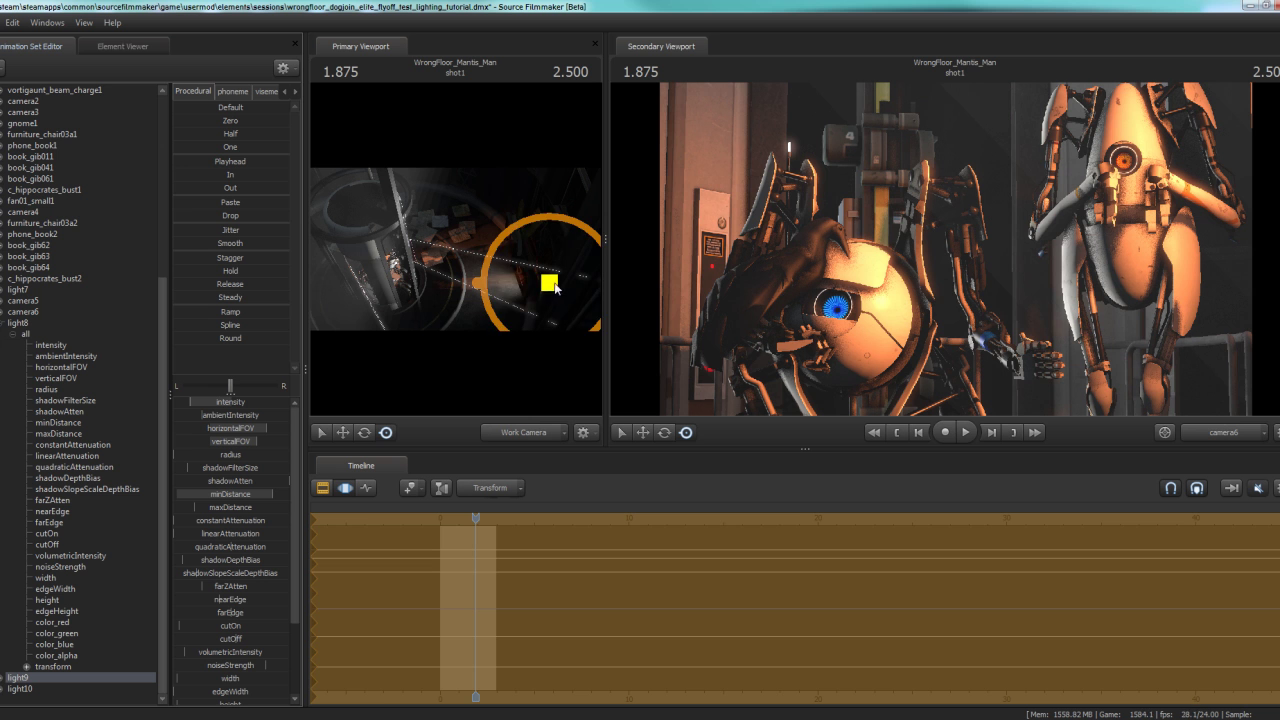
- Fine-tune light9's position and direction from the side of the elevator tube toward the robots
left_click_drag(549, 289, 542, 290)
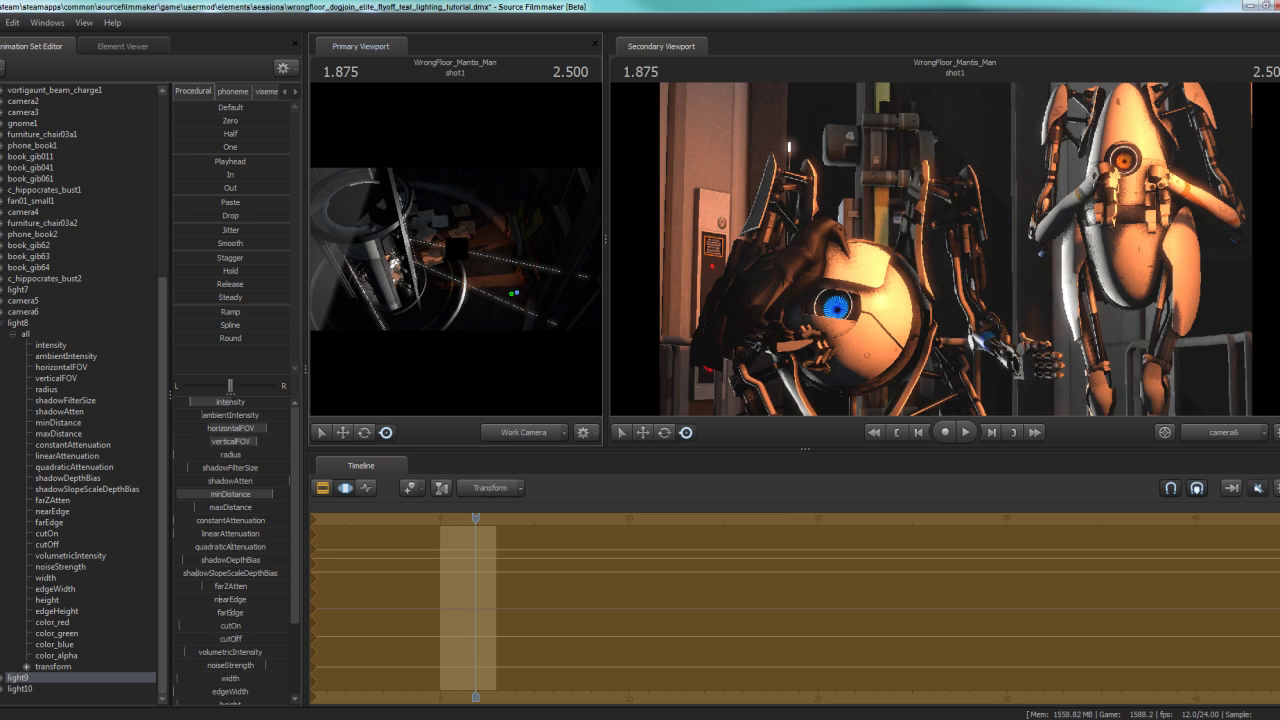
left_click_drag(517, 292, 570, 302)
left_click_drag(455, 248, 455, 247)
left_click_drag(375, 269, 458, 266)
left_click_drag(498, 327, 517, 306)
left_click_drag(383, 224, 457, 257)
left_click_drag(574, 303, 556, 268)
left_click_drag(390, 160, 421, 326)
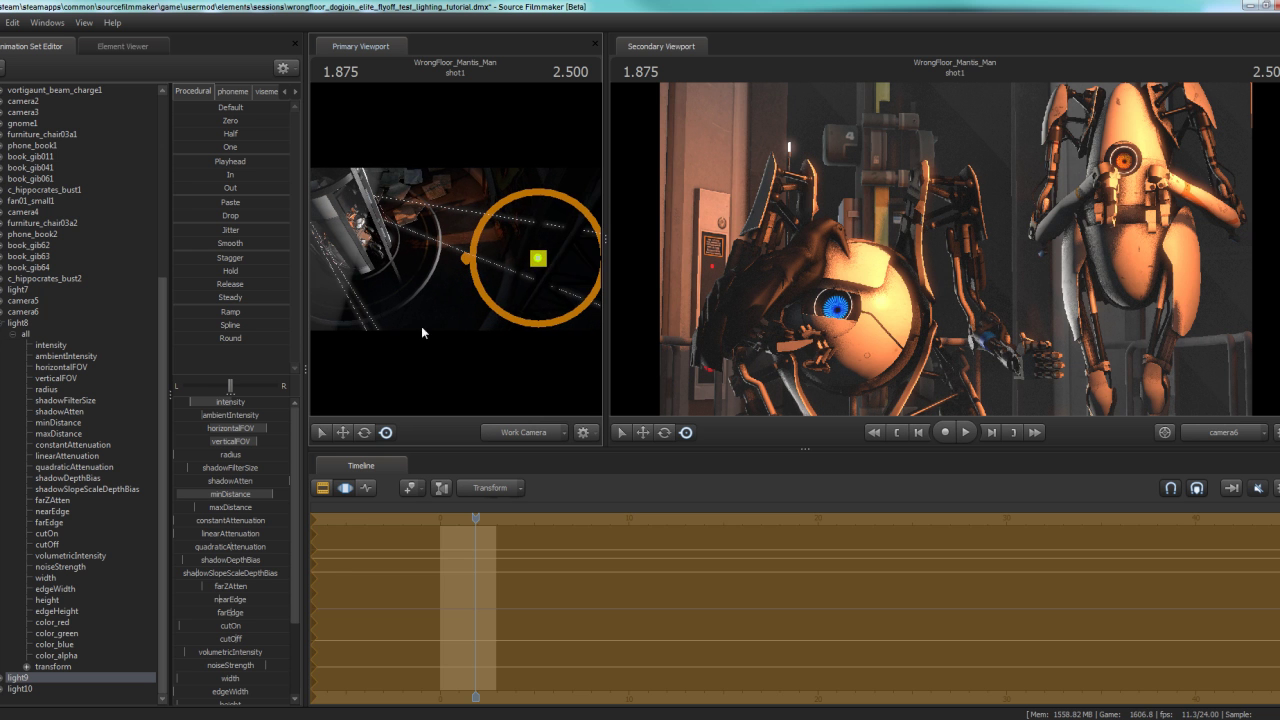
- Delete the light10 animation set from the shot
left_click(19, 690)
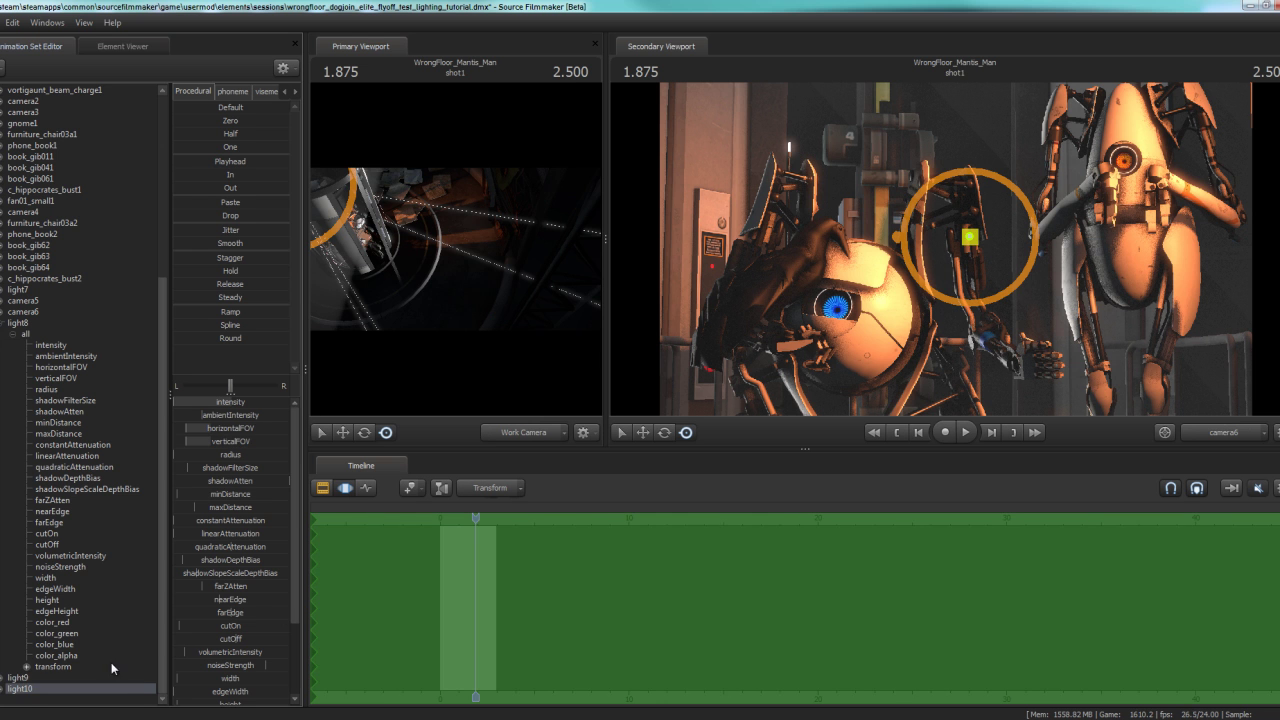
right_click(28, 690)
left_click(97, 499)
- Duplicate the light8 animation set in shot1 by copying it and pasting it into the animation set list
left_click(9, 324)
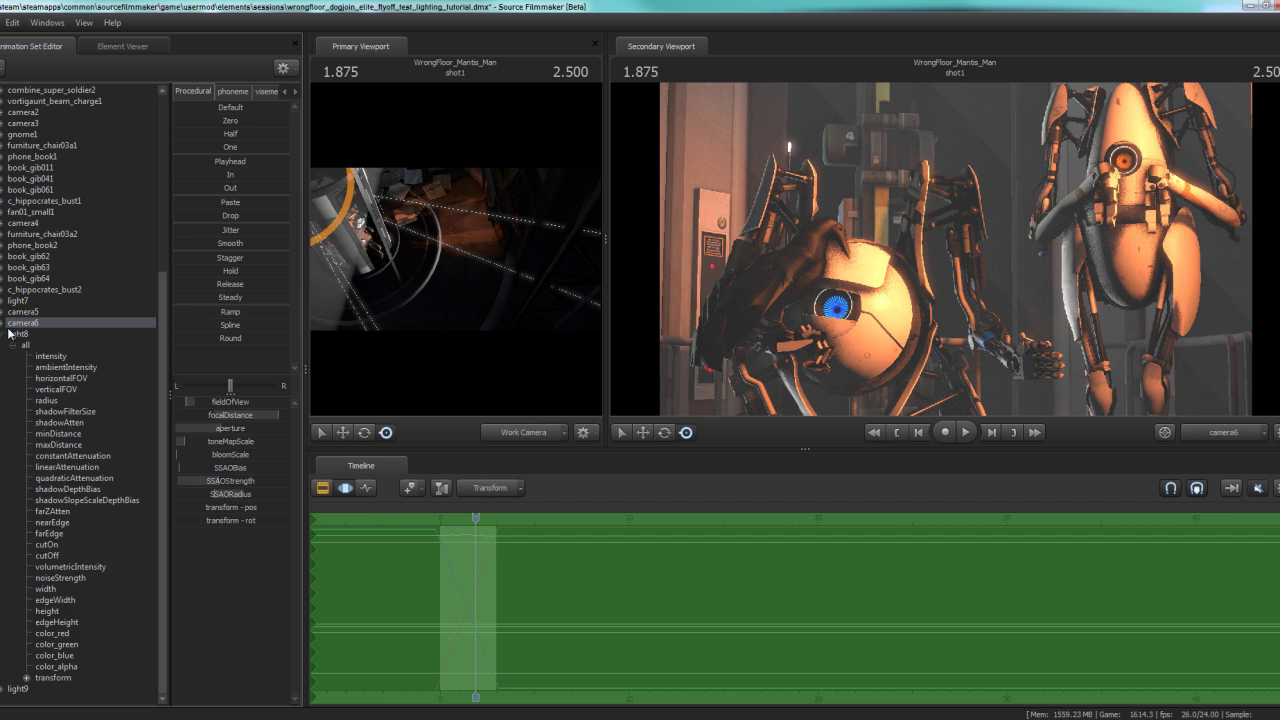
left_click(10, 334)
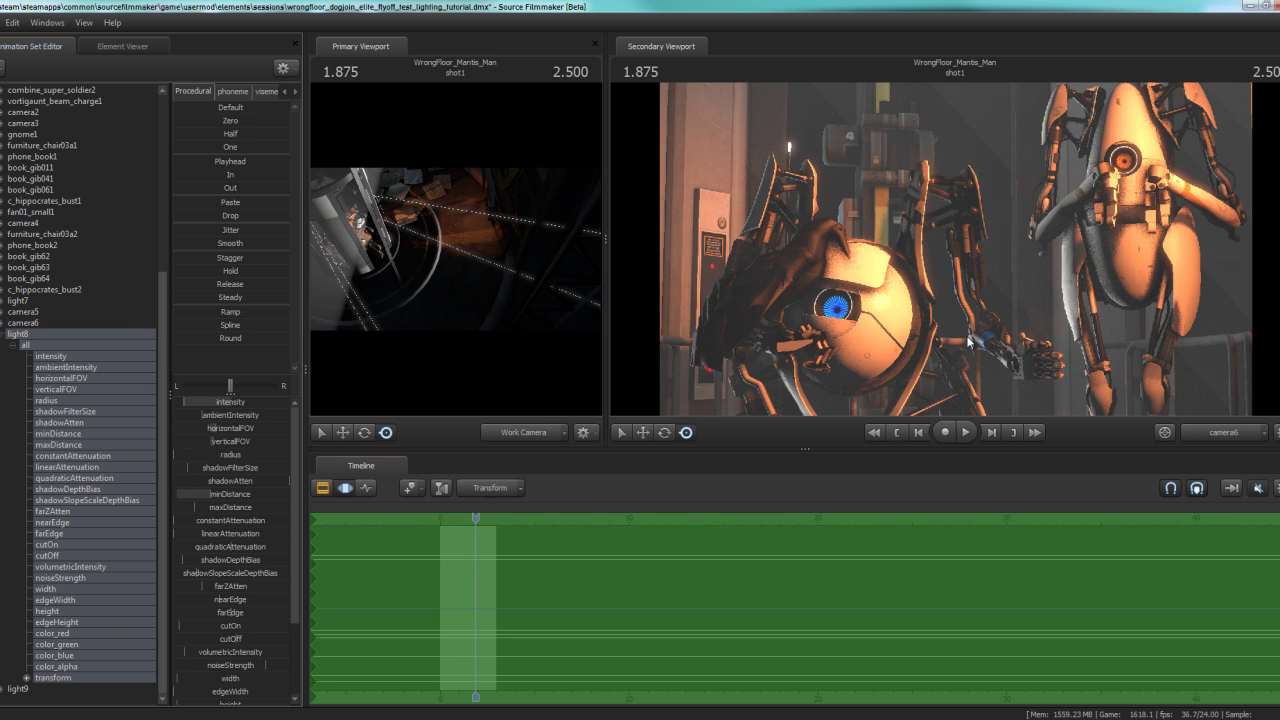
left_click(18, 689)
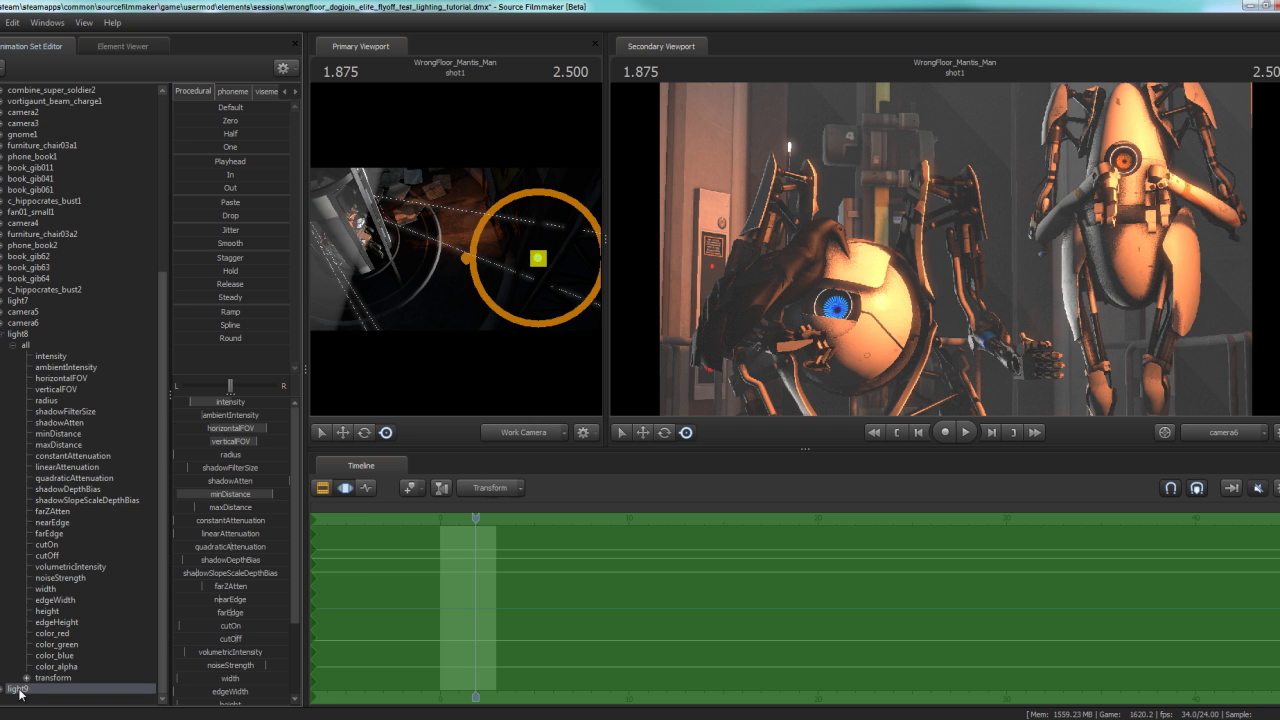
left_click(20, 334)
right_click(20, 334)
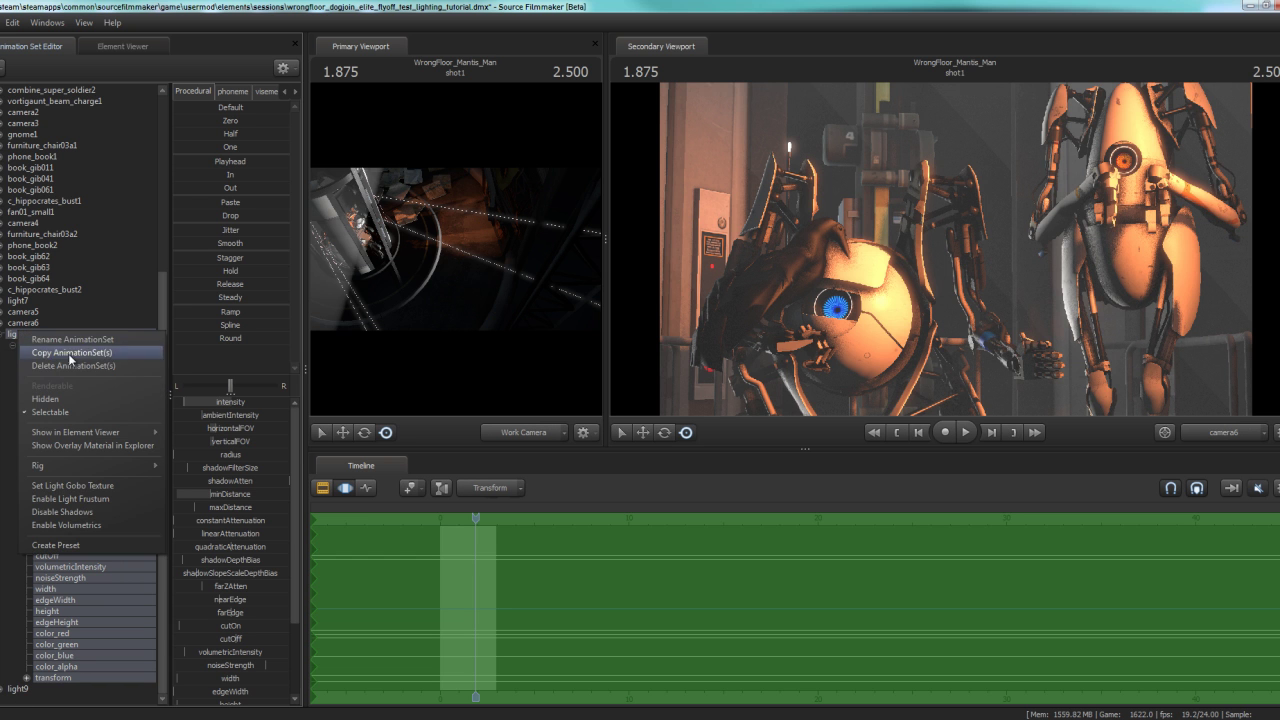
left_click(94, 353)
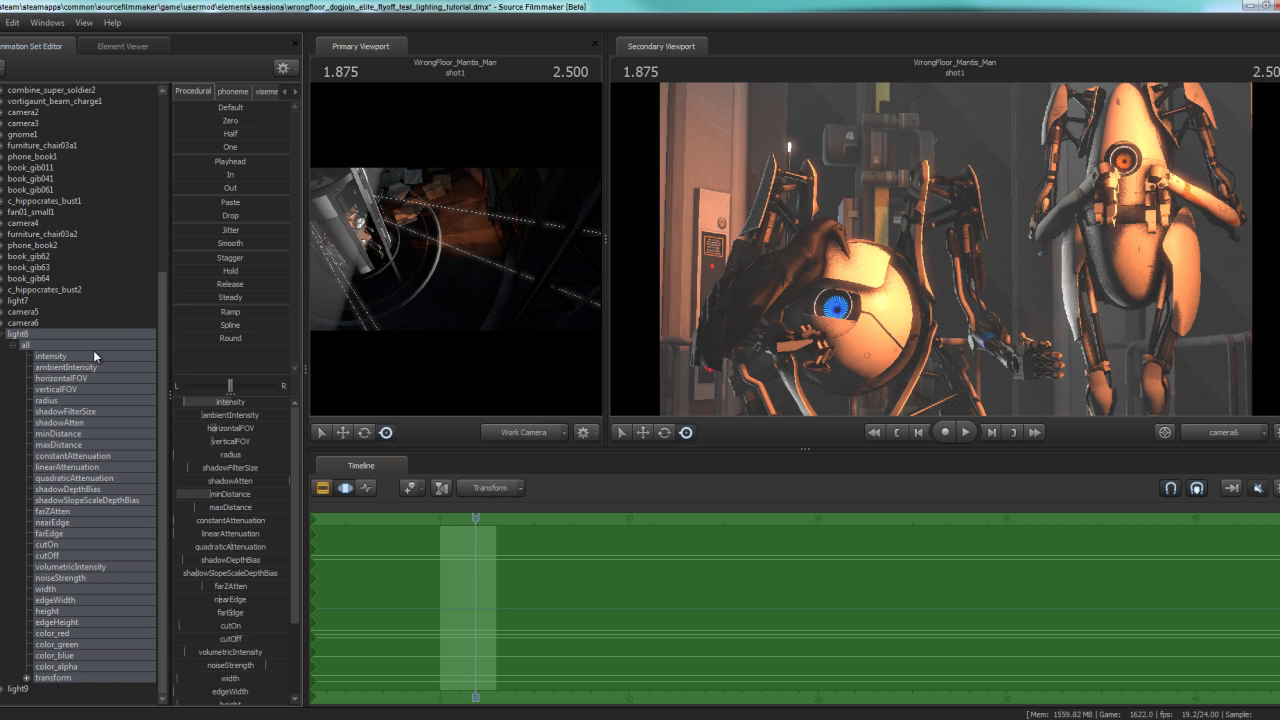
right_click(72, 700)
left_click(136, 673)
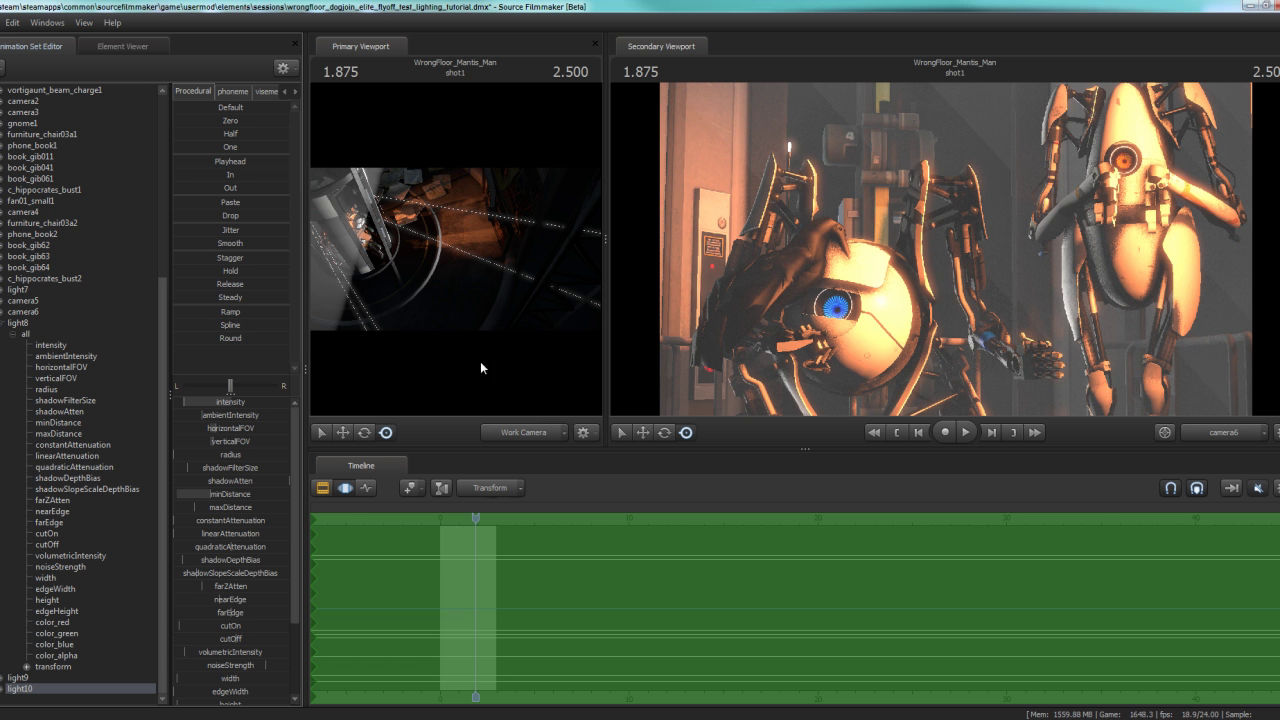
- Place light10 beside the elevator tube, above the scattered books, and aim it at the robots
mouse_move(449, 217)
left_mouse_down()
mouse_move(449, 190)
mouse_move(430, 200)
mouse_move(449, 217)
left_mouse_up()
left_click_drag(406, 276, 472, 283)
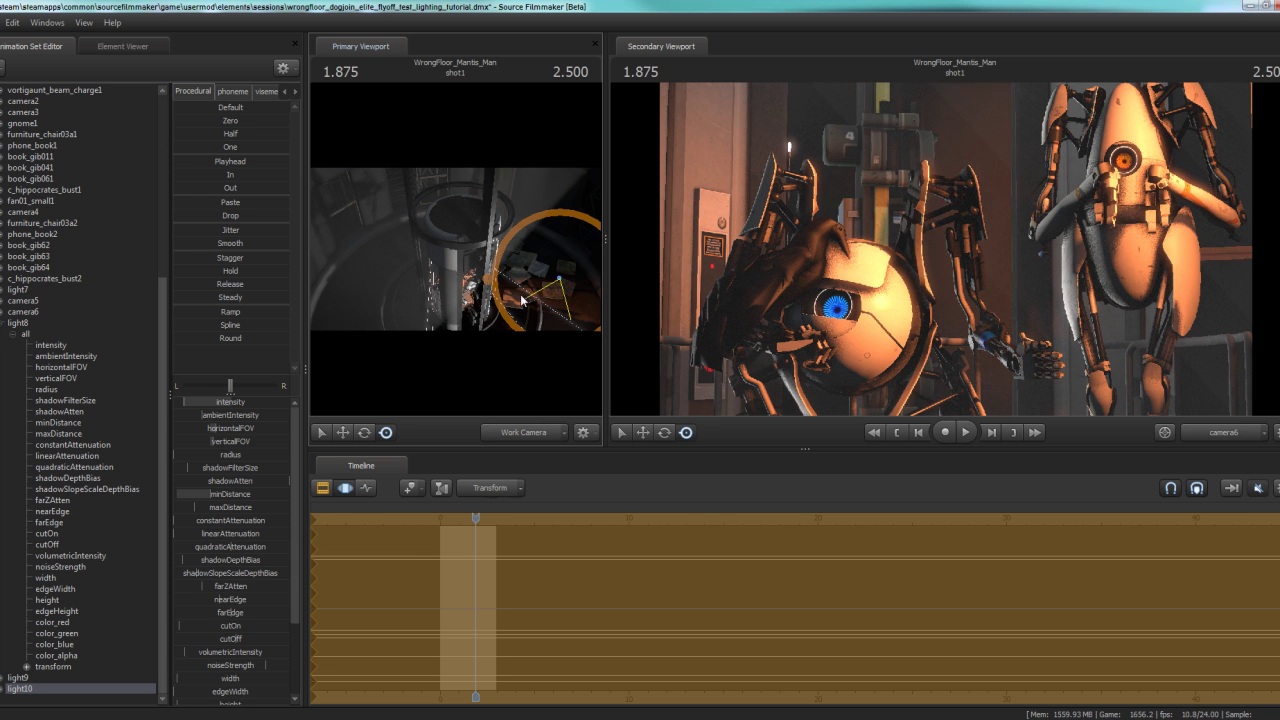
left_click_drag(492, 279, 455, 250)
left_click_drag(547, 306, 566, 314)
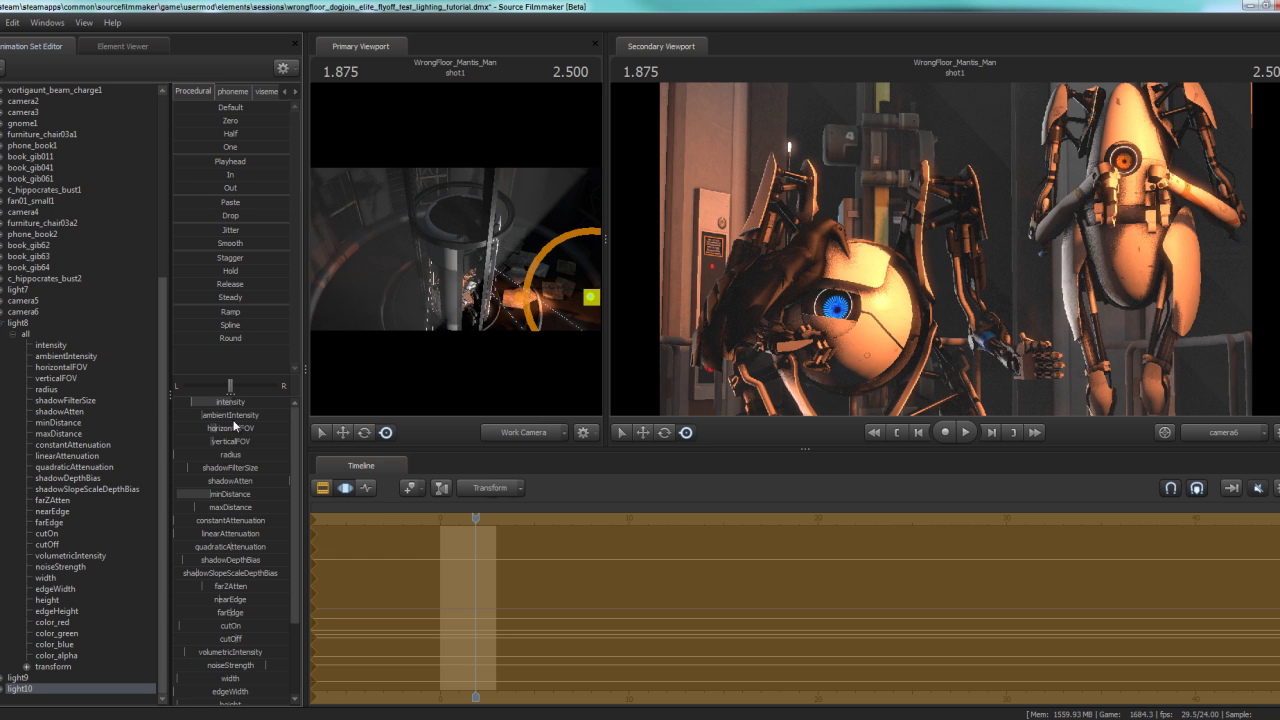
- Lower light10's intensity and nudge the light closer to the elevator tube
double_click(187, 398)
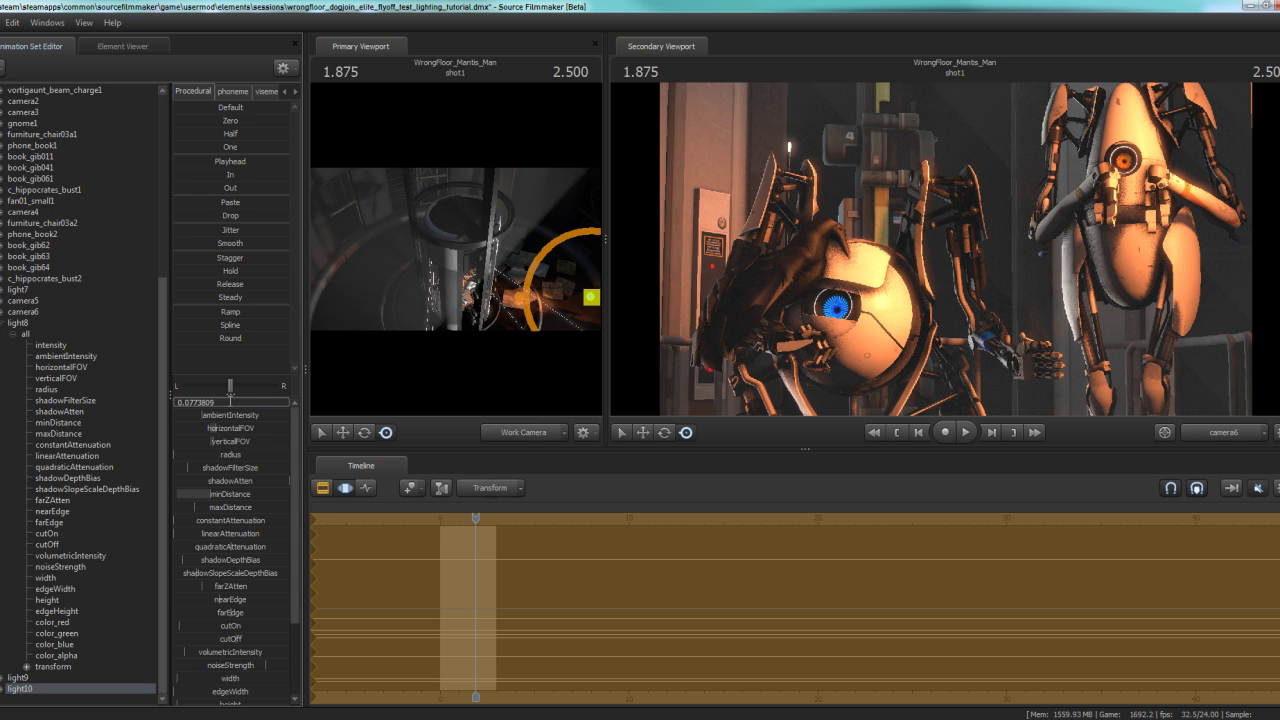
left_click_drag(219, 402, 200, 402)
key("Return")
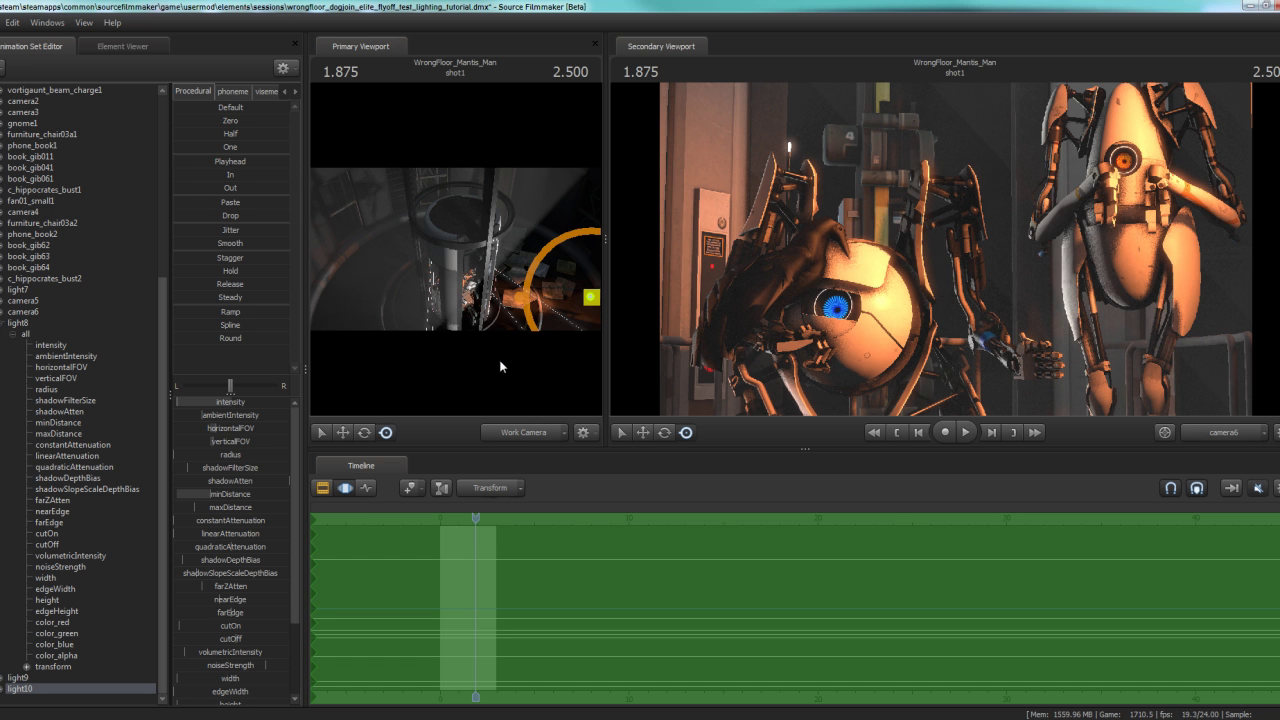
left_click_drag(591, 298, 594, 298)
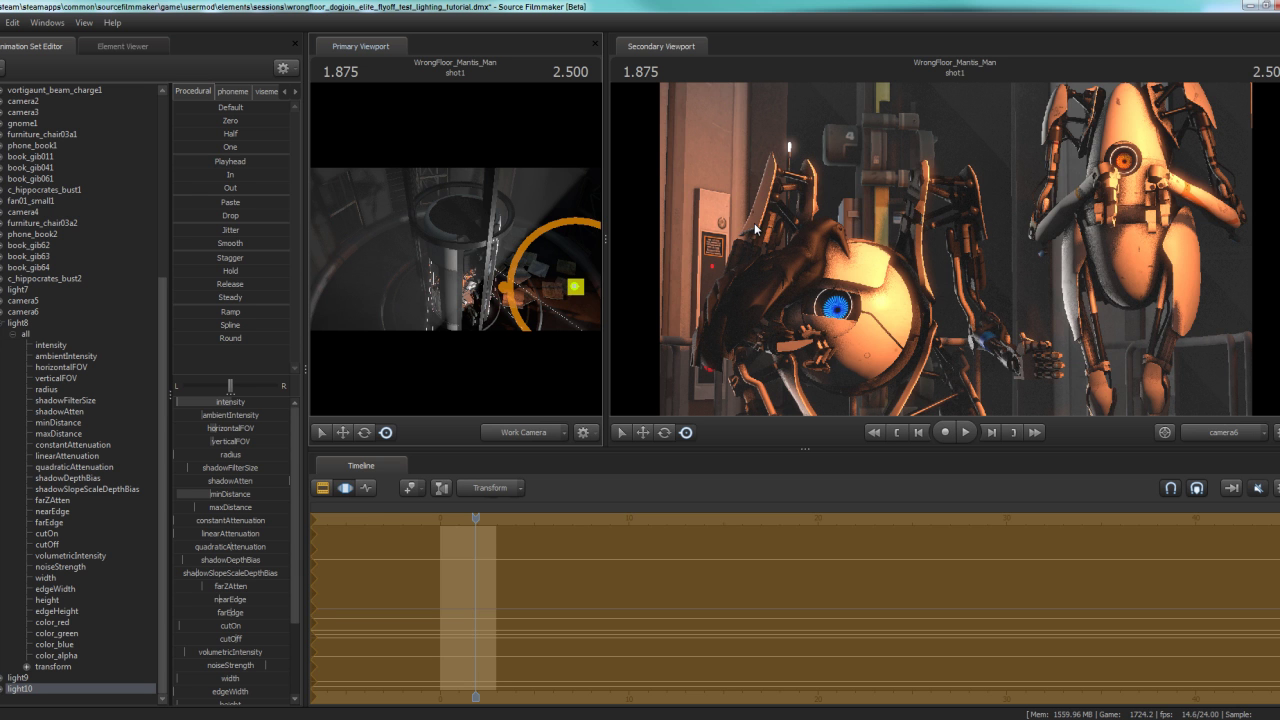
- Preview shot1 at several frames and make light10's orange less saturated by lowering color_red and raising color_green and color_blue
key("space")
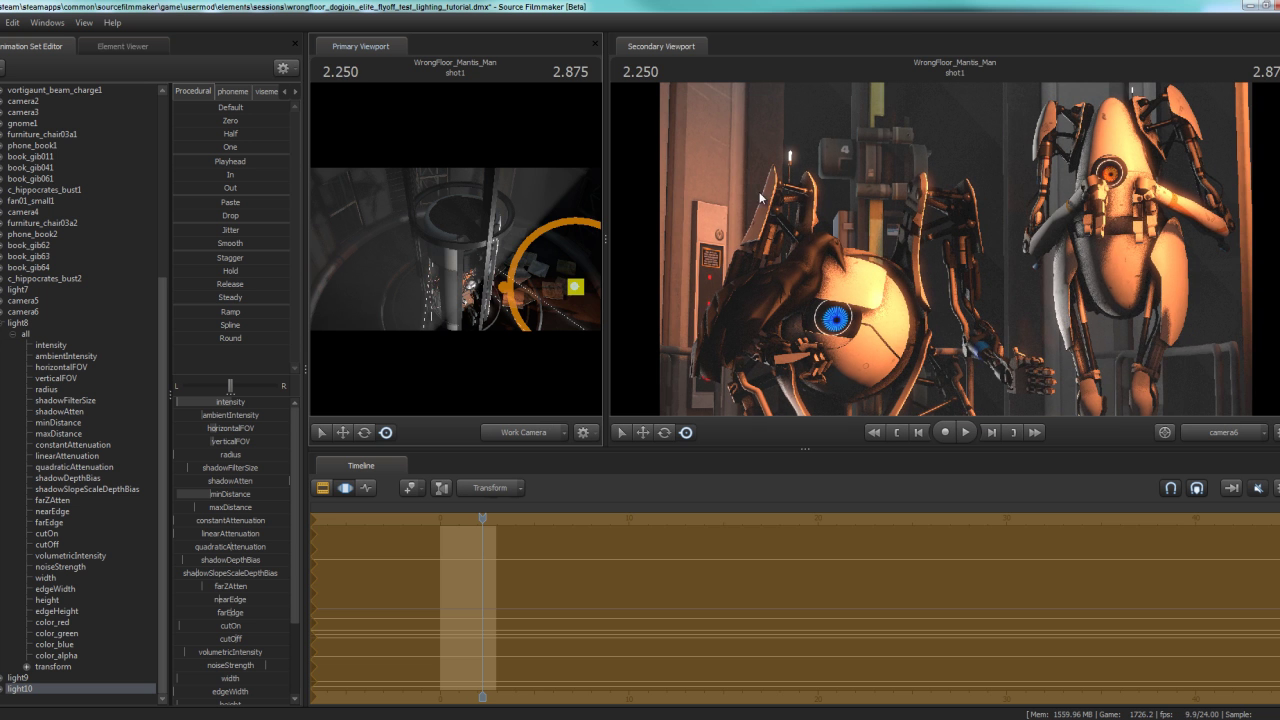
left_click_drag(480, 518, 470, 518)
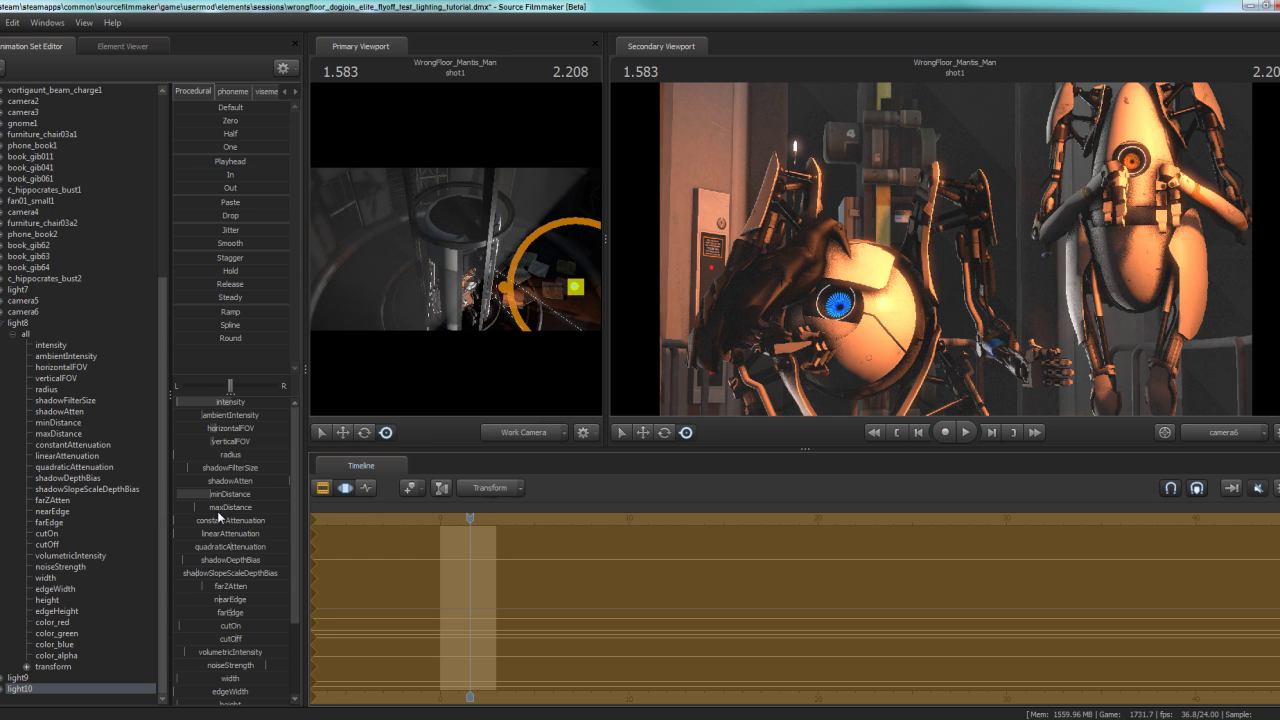
scroll(260, 558, "down", 3)
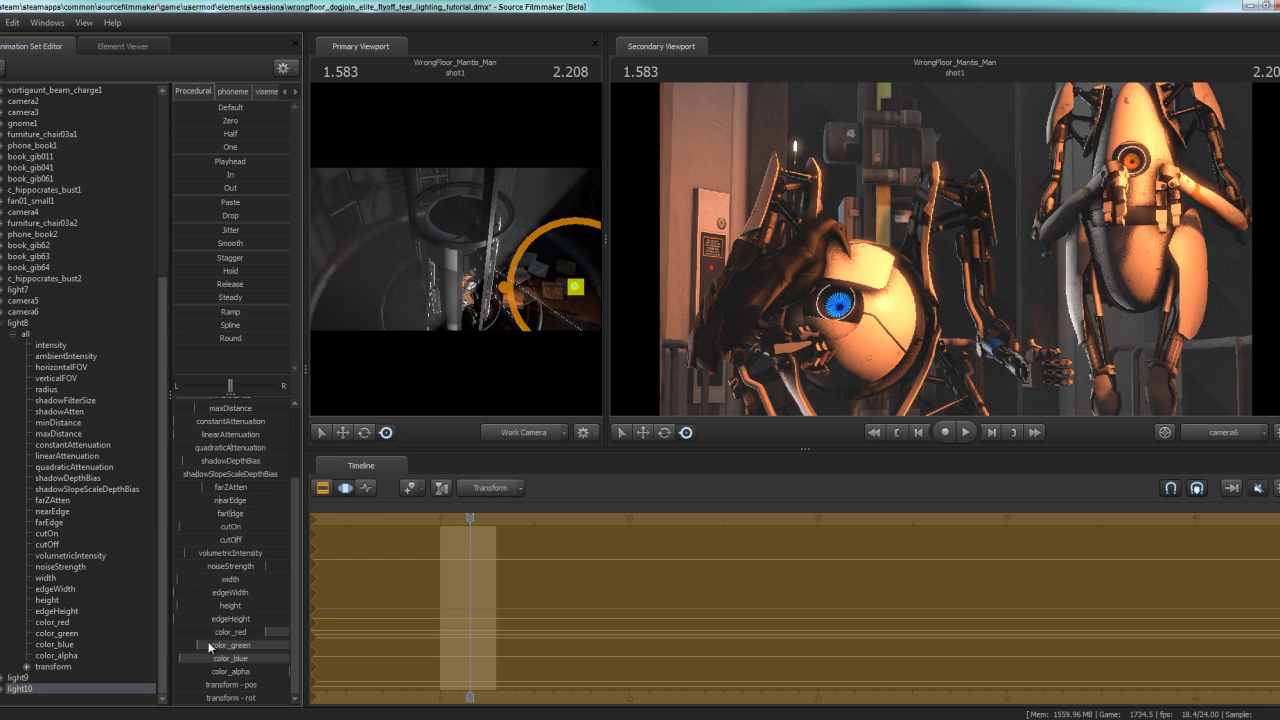
left_click_drag(208, 643, 251, 632)
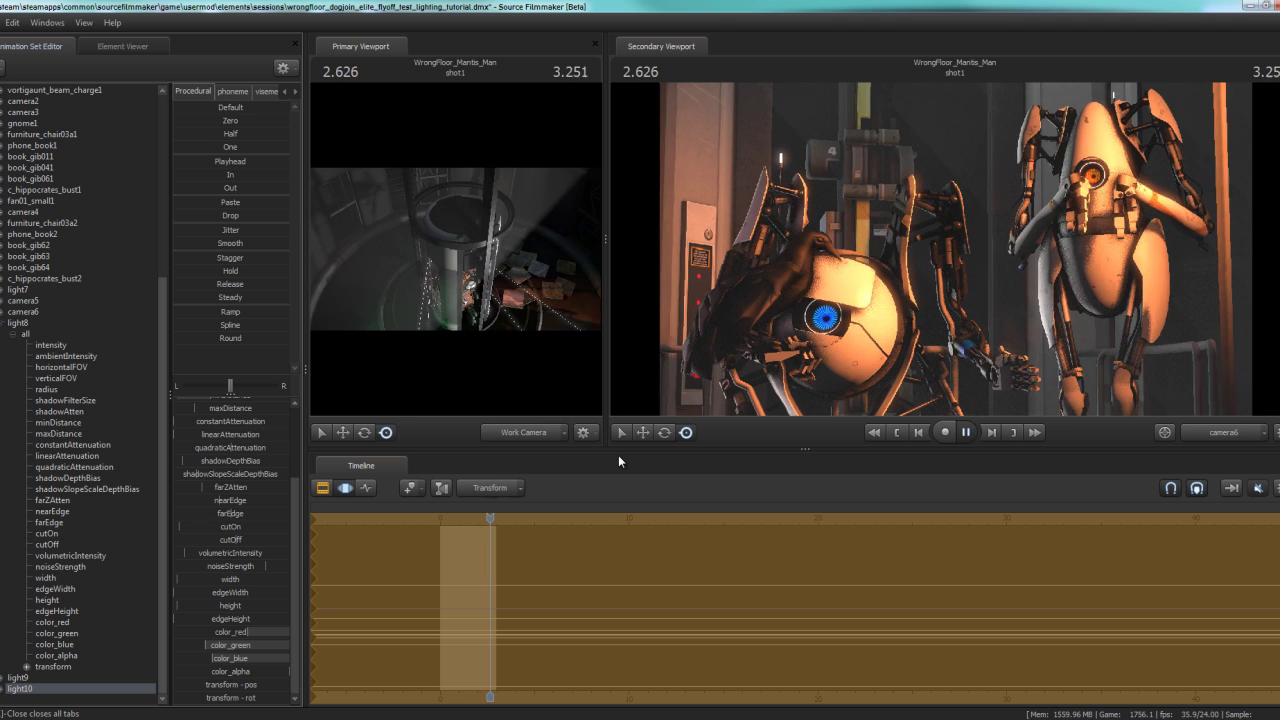
- Review the lighting in shot1 around 2.2 seconds and switch the timeline to the Clip Editor
key("space")
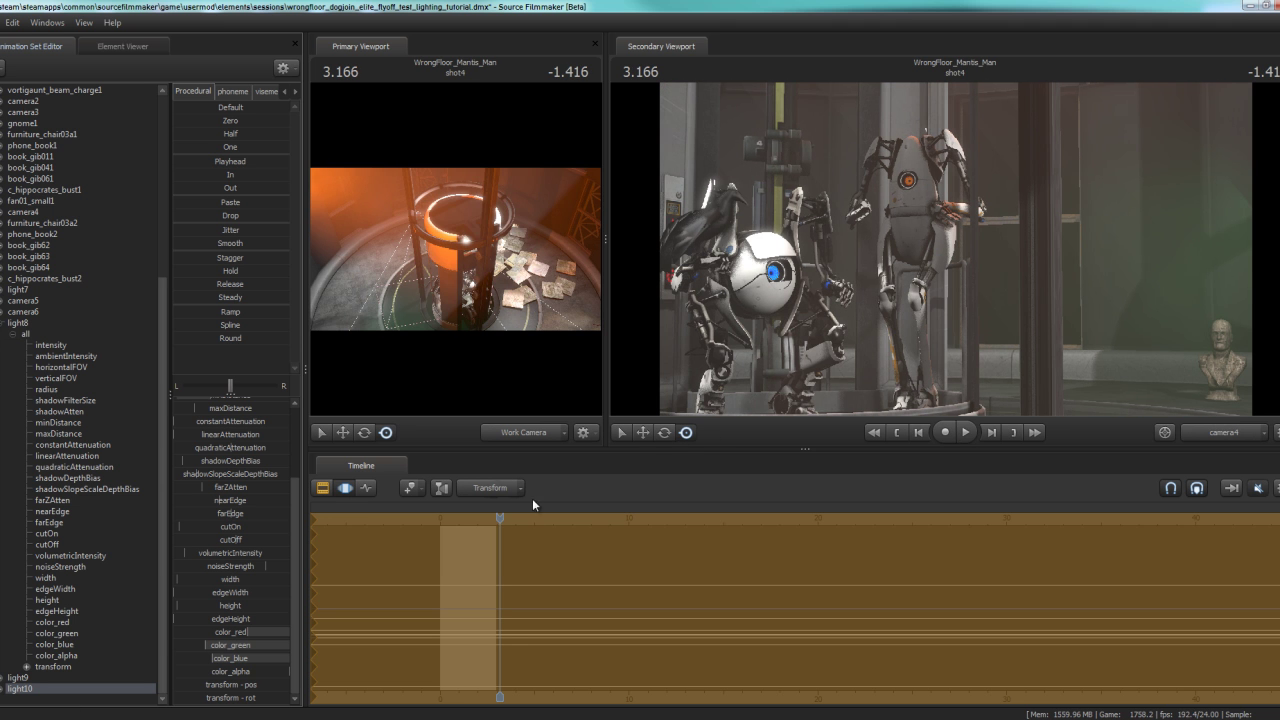
left_click_drag(489, 514, 484, 515)
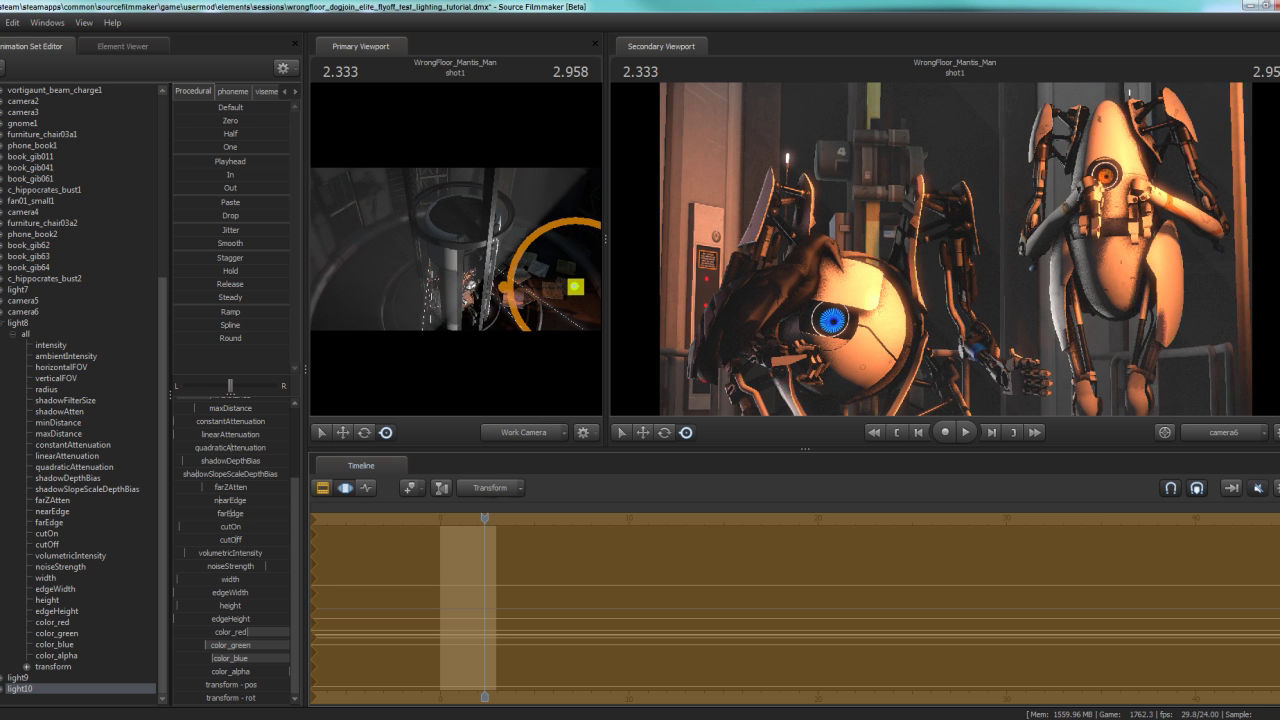
mouse_move(485, 514)
left_mouse_down()
mouse_move(526, 518)
mouse_move(482, 519)
left_mouse_up()
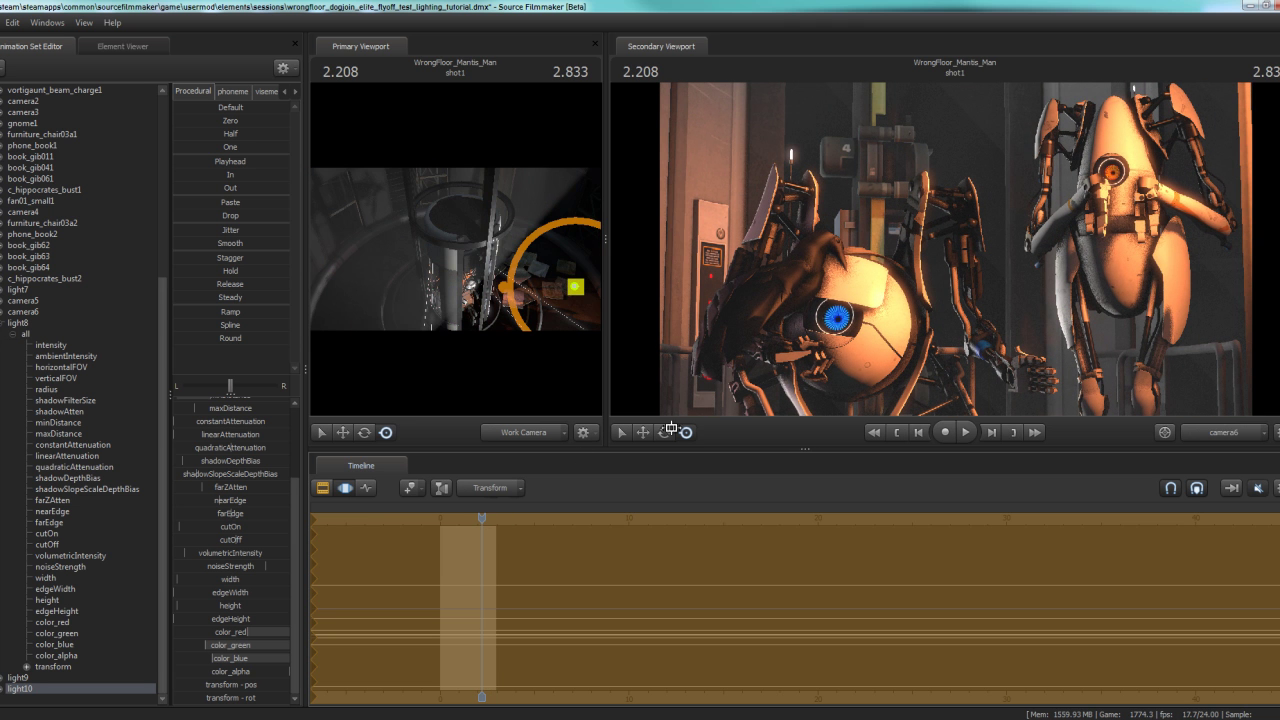
left_click(316, 486)
left_click(320, 488)
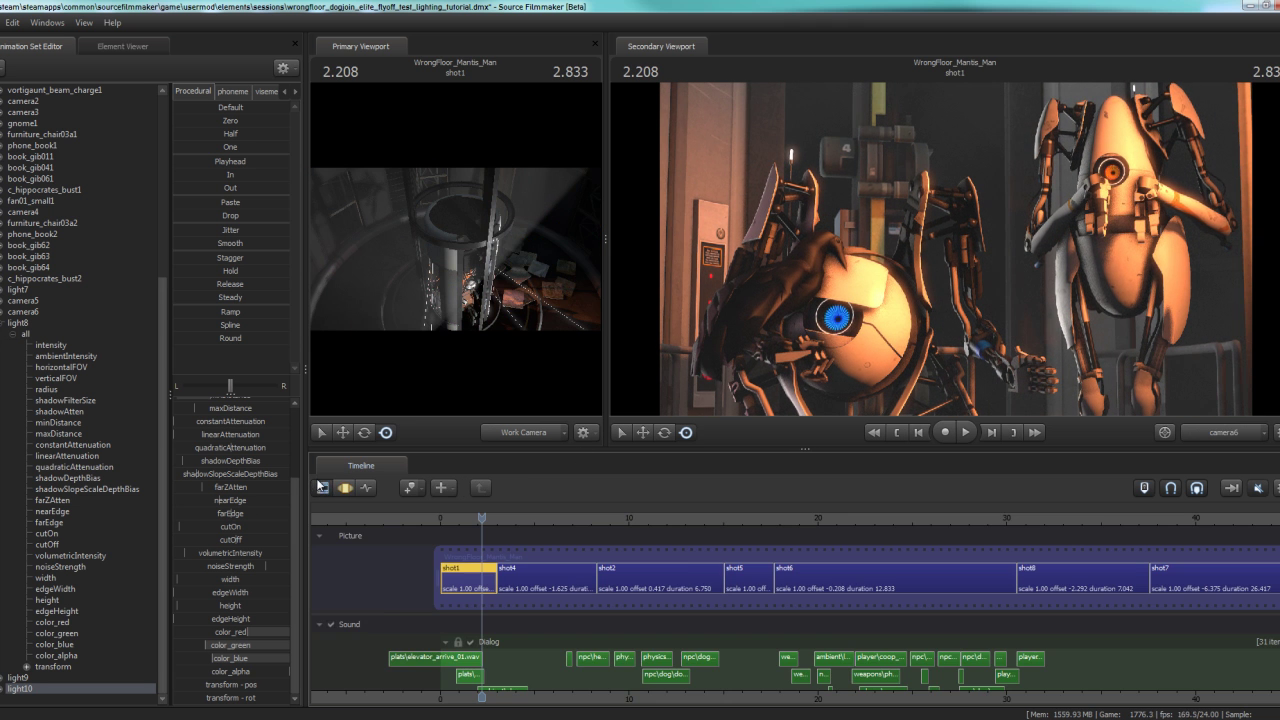